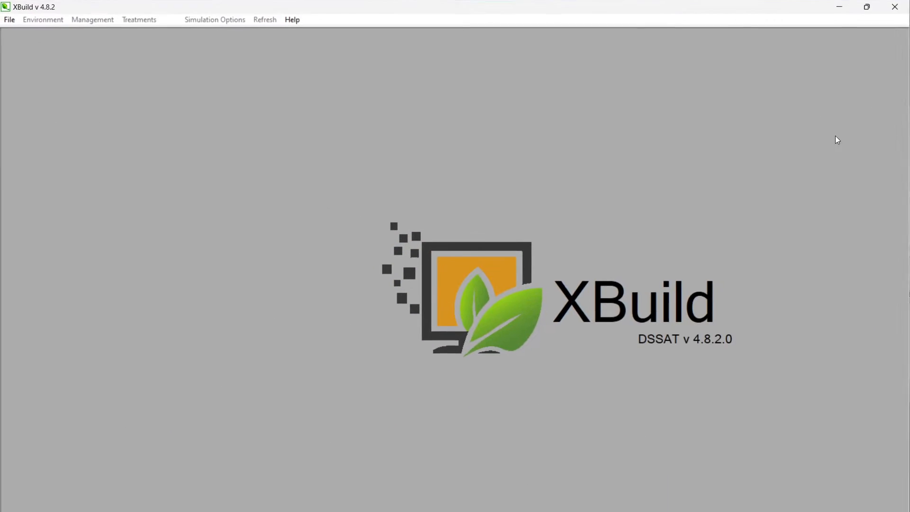
# Create a new experiment file of type Seasonal and name the experiment SEASONAL ANALYSIS FOR PEANUT.
pyautogui.click(9, 20)
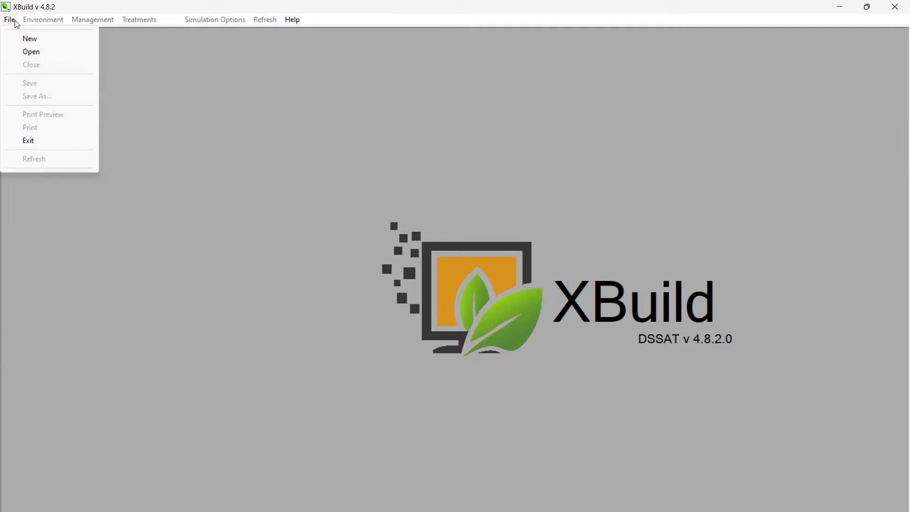
pyautogui.click(29, 40)
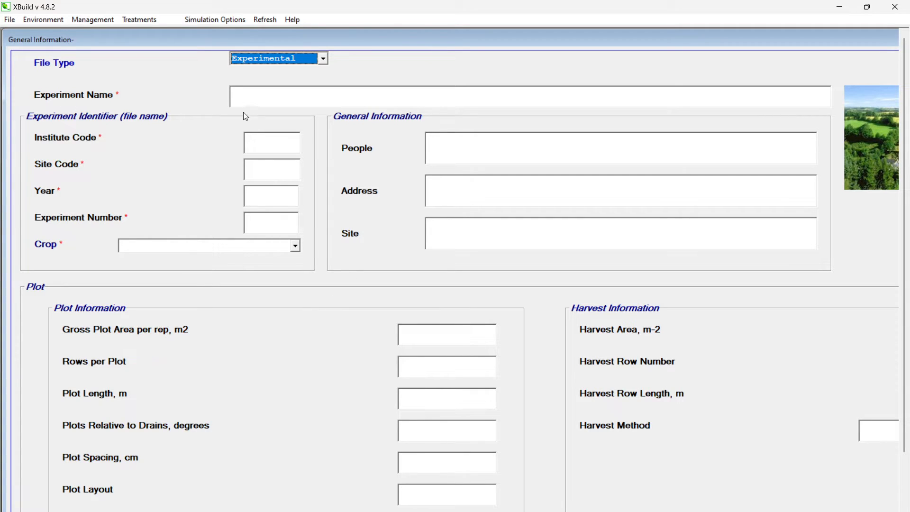
pyautogui.click(324, 61)
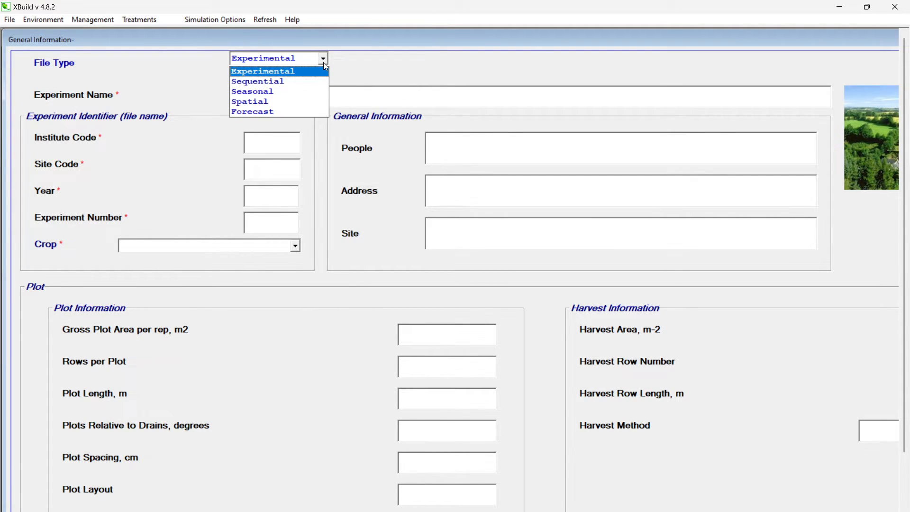
pyautogui.click(307, 92)
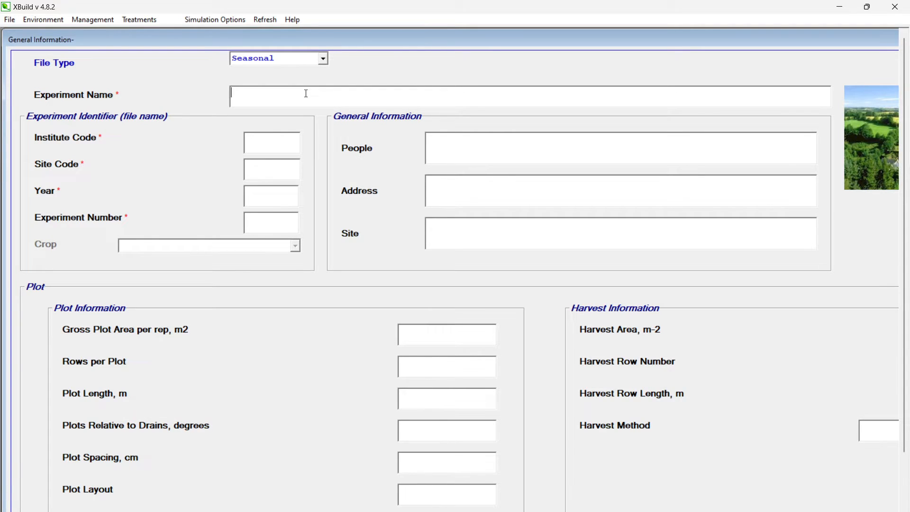
pyautogui.write('SEASONA')
pyautogui.press('BackSpace')
pyautogui.press('BackSpace')
pyautogui.write('NAL ANALYSIS FOR PEANUT')
# Fill in the experiment identifier with institute code UF, site code CI, year 1990 and experiment number 01.
pyautogui.click(272, 135)
pyautogui.write('UF')
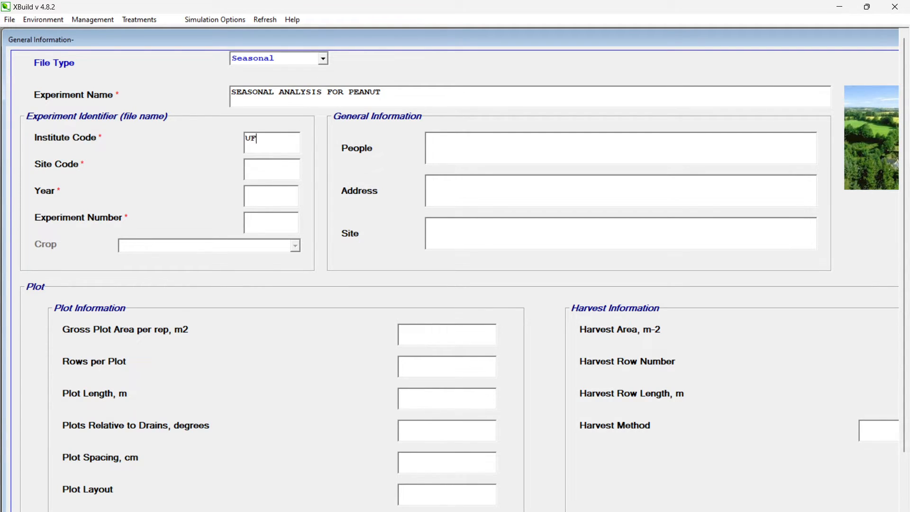
pyautogui.click(263, 166)
pyautogui.write('CI')
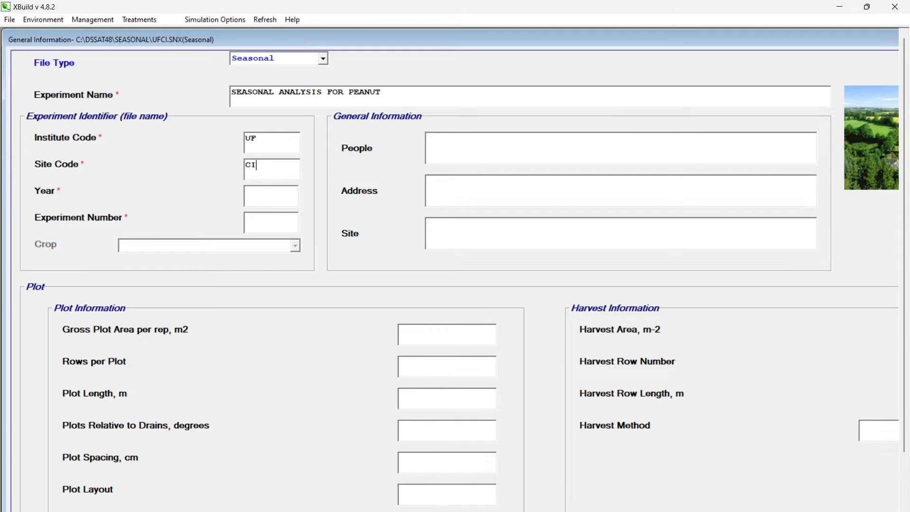
pyautogui.click(260, 194)
pyautogui.write('1990')
pyautogui.click(254, 218)
pyautogui.write('01')
# Enter the researcher's title and full name as the experiment's people entry, leaving address and site blank.
pyautogui.click(508, 151)
pyautogui.write('DR ')
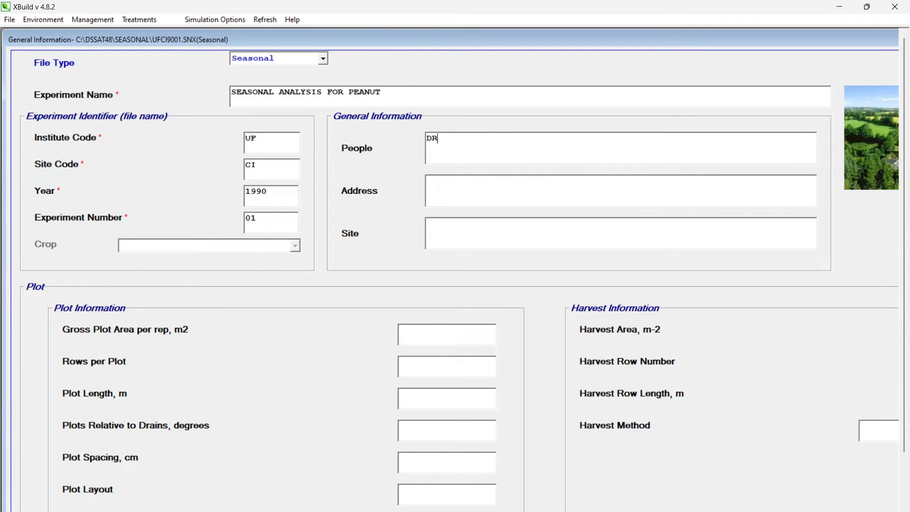
pyautogui.write('GERRIT HOOGENBOOM')
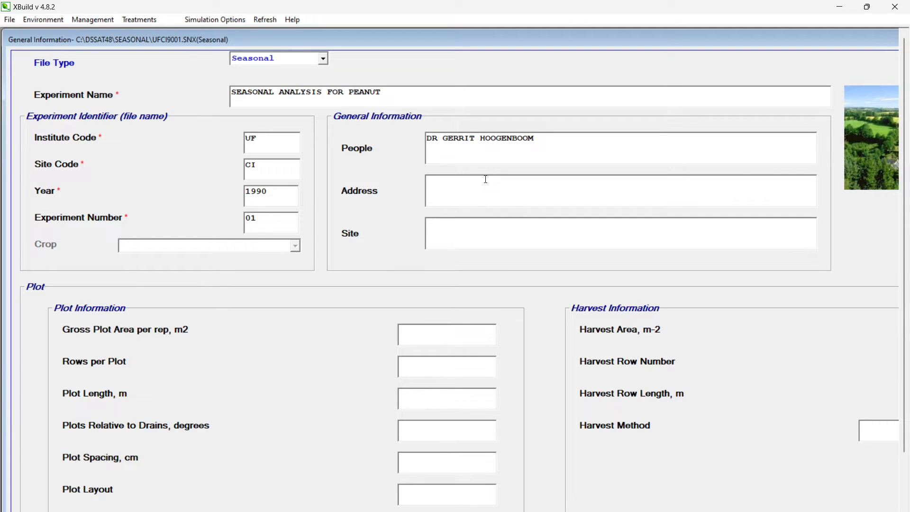
pyautogui.click(469, 195)
pyautogui.click(478, 239)
# Open the environment's field settings and set the level 1 Field ID to UFCI0190.
pyautogui.click(42, 21)
pyautogui.click(51, 32)
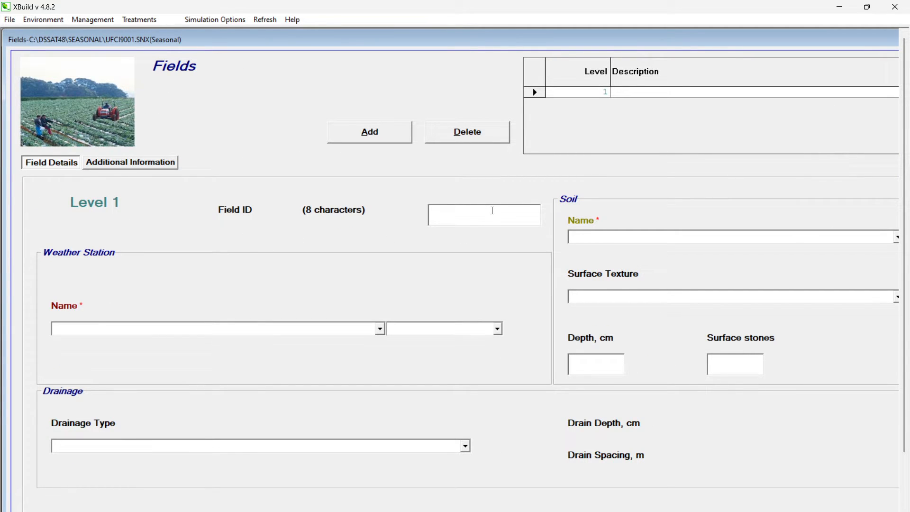
pyautogui.write('UFCI00')
pyautogui.write('90')
pyautogui.click(463, 210)
pyautogui.press('BackSpace')
pyautogui.write('1')
# Set the field's soil to Arredondo fine sand (SOIL.SOL) and check its soil code.
pyautogui.click(617, 242)
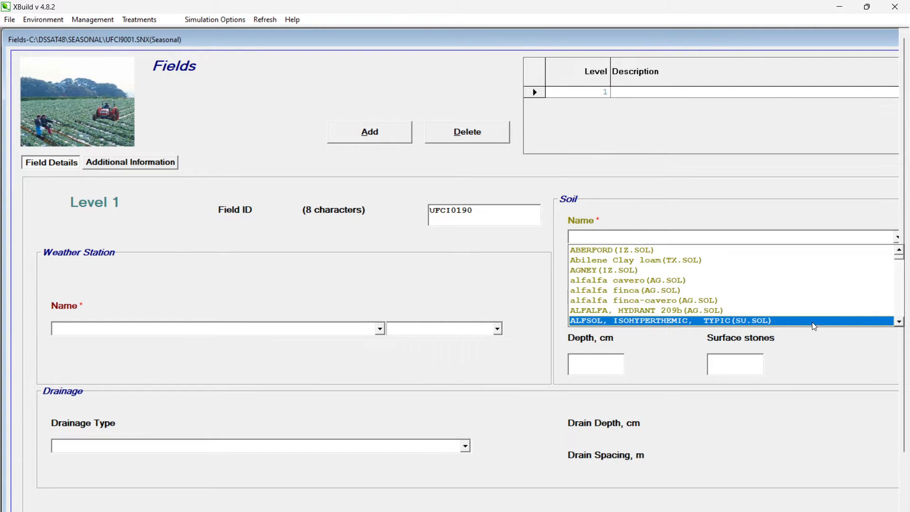
pyautogui.scroll(-1, 772, 307)
pyautogui.click(900, 323)
pyautogui.click(900, 323)
pyautogui.click(899, 323)
pyautogui.click(899, 323)
pyautogui.click(899, 323)
pyautogui.click(899, 323)
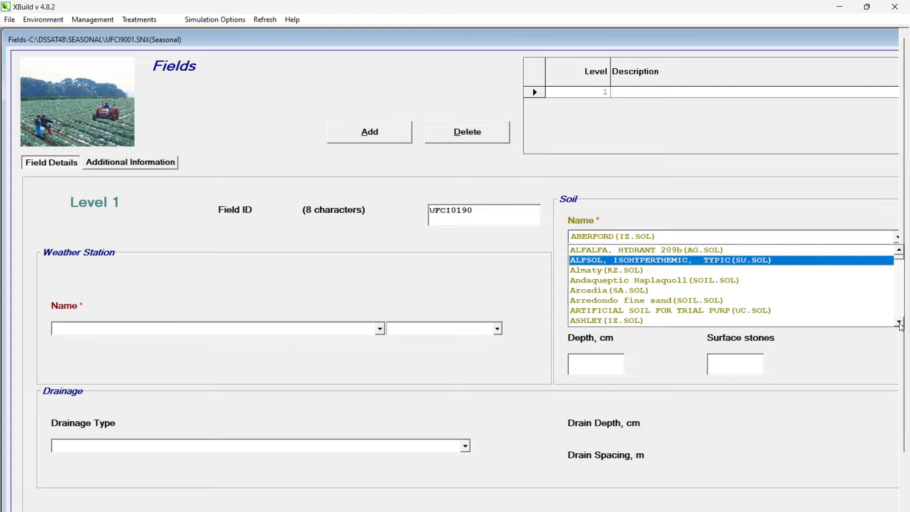
pyautogui.click(787, 302)
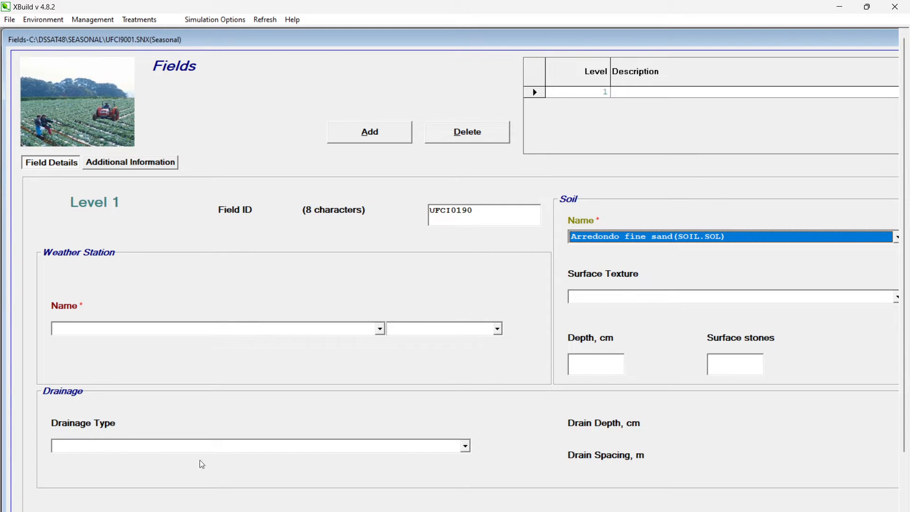
pyautogui.hscroll(5, 450, 270)
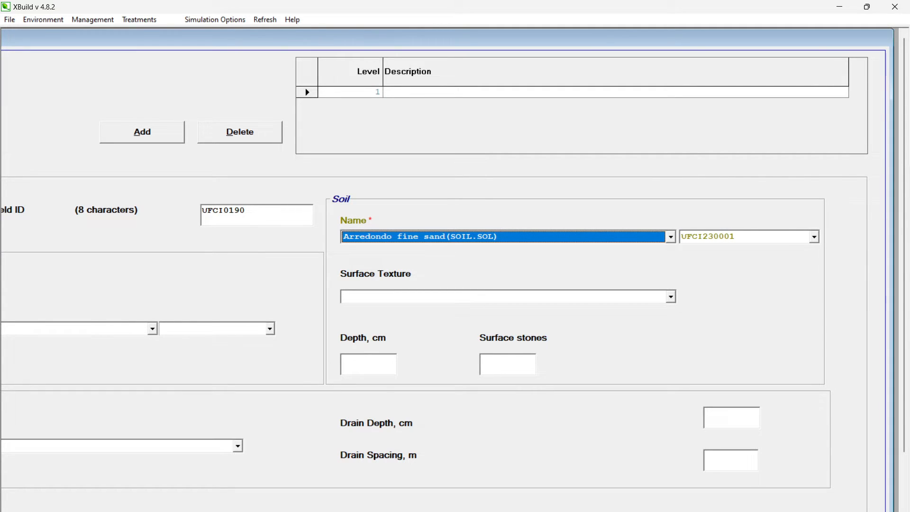
# Search the weather station names beginning with M to P for the field's station.
pyautogui.hscroll(-2, 456, 271)
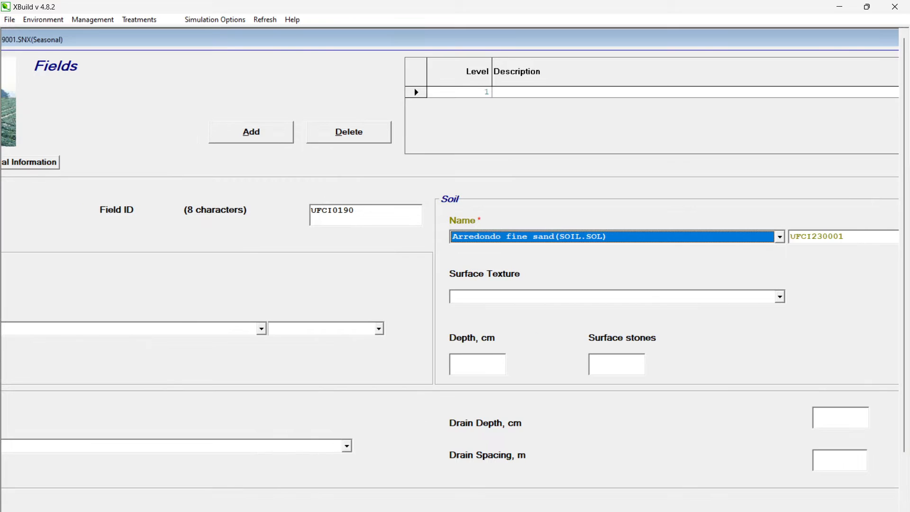
pyautogui.hscroll(-2, 455, 270)
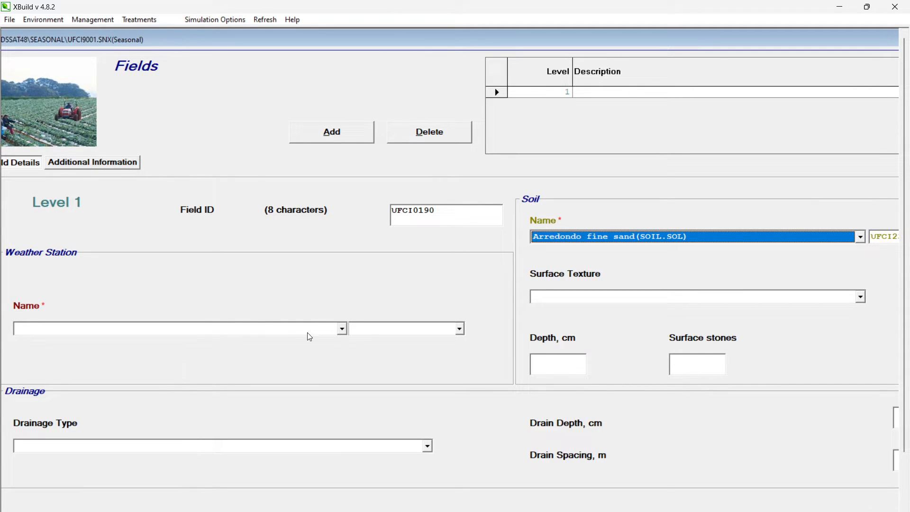
pyautogui.click(339, 330)
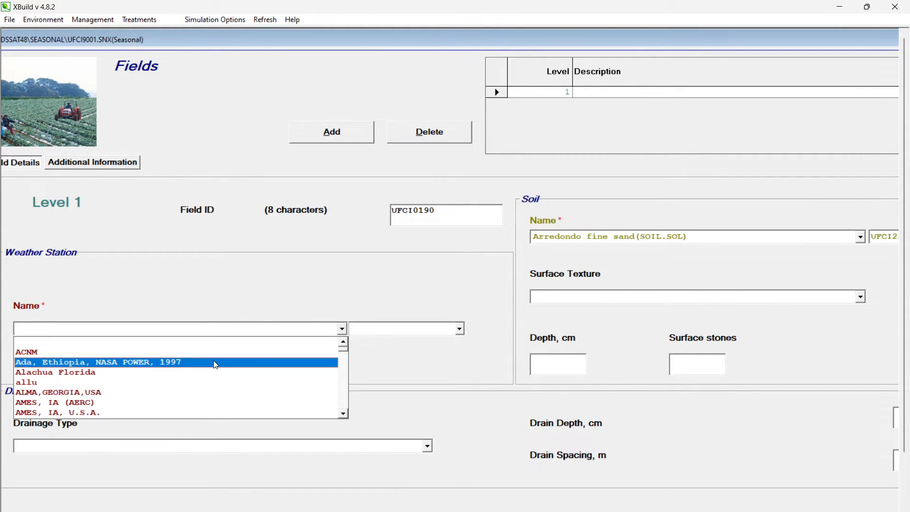
pyautogui.press('n')
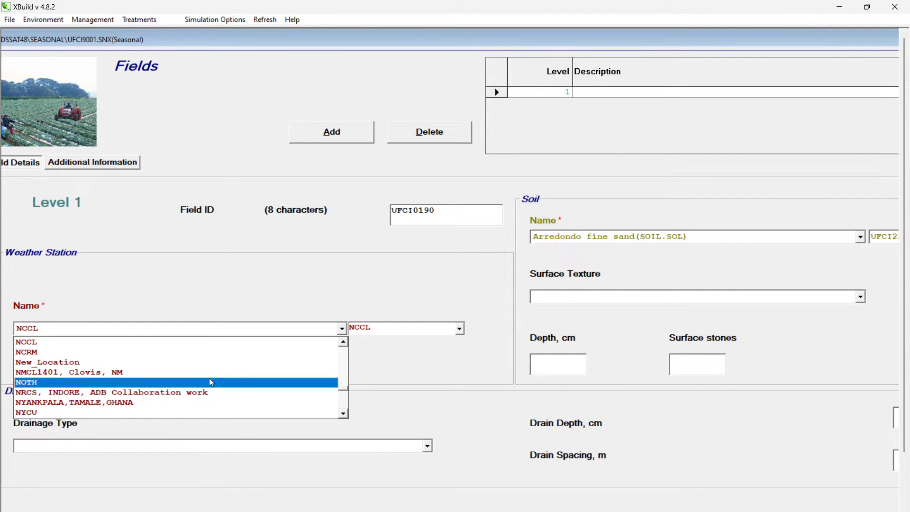
pyautogui.click(344, 414)
pyautogui.click(344, 412)
pyautogui.click(344, 413)
pyautogui.click(344, 413)
pyautogui.click(344, 413)
pyautogui.click(344, 413)
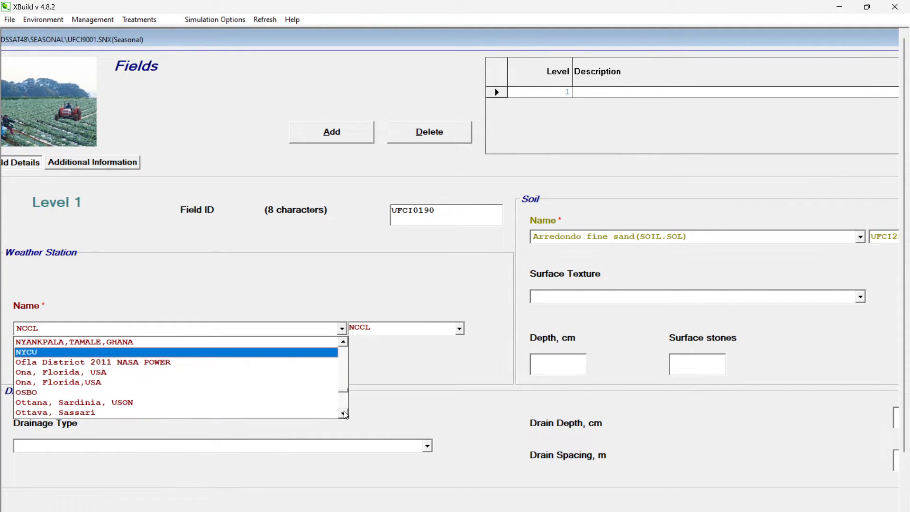
pyautogui.click(344, 343)
pyautogui.click(345, 343)
pyautogui.click(344, 343)
pyautogui.click(344, 343)
pyautogui.click(344, 343)
pyautogui.click(344, 343)
pyautogui.click(344, 343)
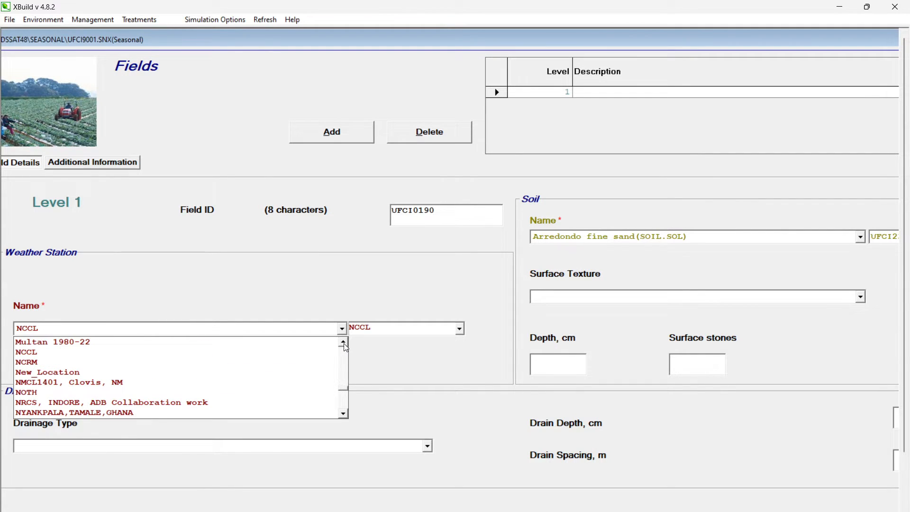
pyautogui.click(344, 343)
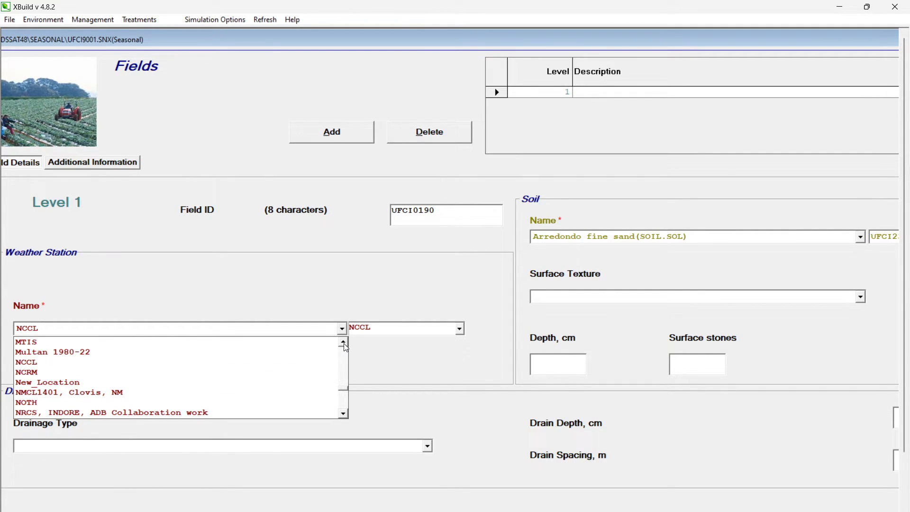
pyautogui.click(345, 344)
pyautogui.click(344, 344)
pyautogui.click(345, 344)
pyautogui.click(344, 343)
pyautogui.click(344, 343)
pyautogui.click(344, 343)
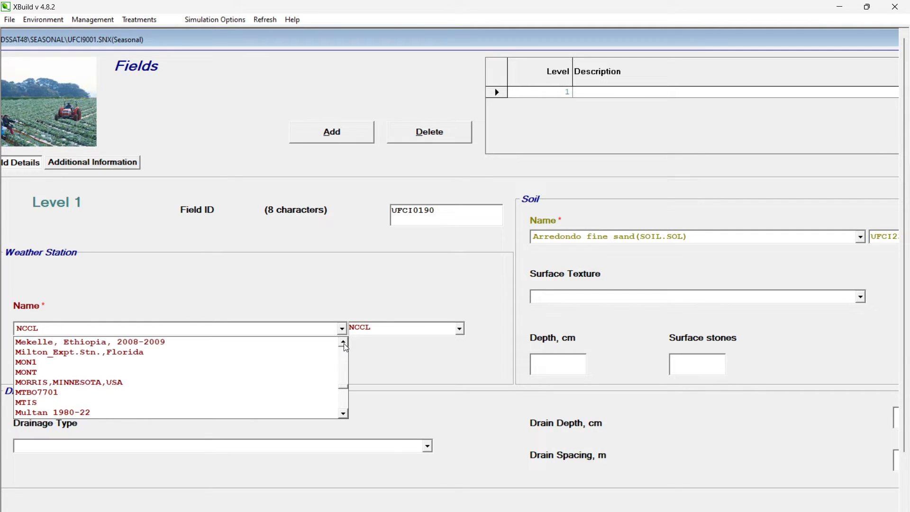
pyautogui.click(344, 344)
pyautogui.click(345, 343)
pyautogui.scroll(-1, 76, 414)
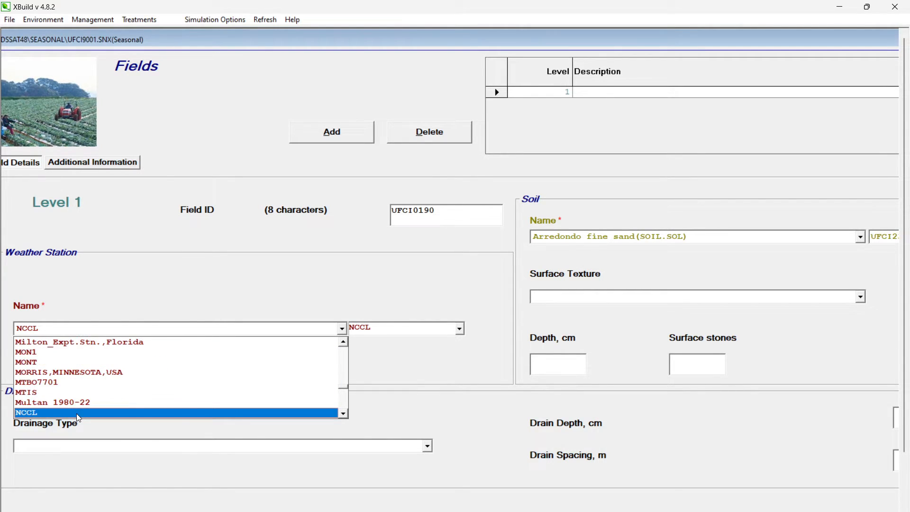
pyautogui.click(344, 414)
pyautogui.click(344, 414)
pyautogui.click(343, 415)
pyautogui.click(343, 415)
pyautogui.click(343, 415)
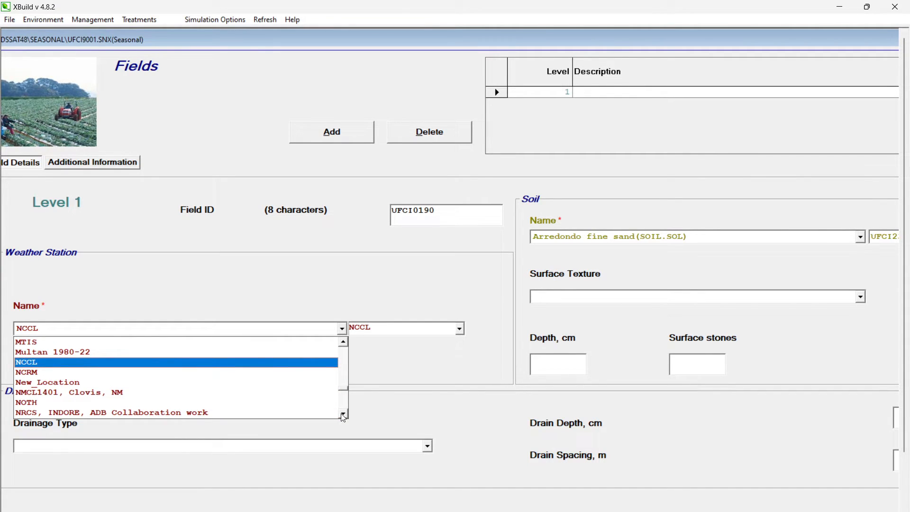
pyautogui.click(344, 414)
pyautogui.click(343, 414)
pyautogui.click(343, 414)
pyautogui.click(343, 414)
pyautogui.click(343, 414)
pyautogui.click(343, 414)
pyautogui.doubleClick(344, 415)
pyautogui.doubleClick(343, 414)
pyautogui.click(344, 414)
pyautogui.doubleClick(343, 414)
pyautogui.click(343, 414)
pyautogui.click(343, 414)
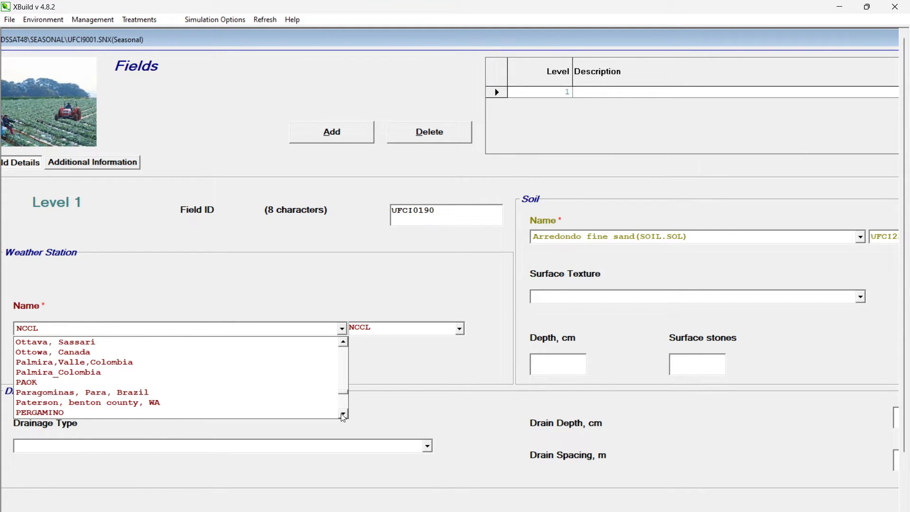
pyautogui.click(343, 343)
pyautogui.doubleClick(343, 342)
pyautogui.click(343, 342)
pyautogui.doubleClick(343, 342)
pyautogui.doubleClick(343, 342)
pyautogui.doubleClick(344, 342)
pyautogui.click(343, 342)
pyautogui.doubleClick(344, 342)
pyautogui.click(343, 342)
pyautogui.click(343, 342)
pyautogui.doubleClick(344, 342)
pyautogui.click(344, 343)
pyautogui.click(342, 342)
pyautogui.click(342, 342)
pyautogui.click(342, 342)
pyautogui.click(142, 327)
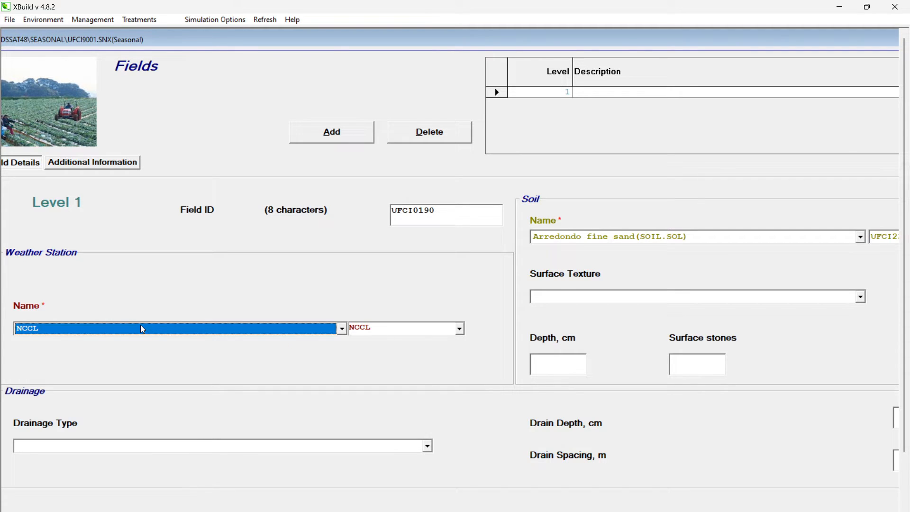
# Set the field's weather station to UFQU and review its available weather file codes.
pyautogui.click(144, 329)
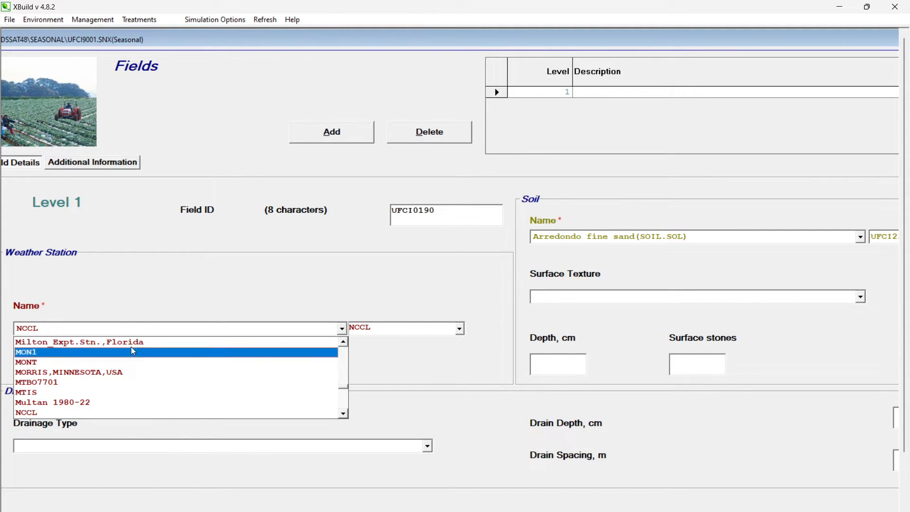
pyautogui.click(343, 413)
pyautogui.click(343, 413)
pyautogui.click(343, 413)
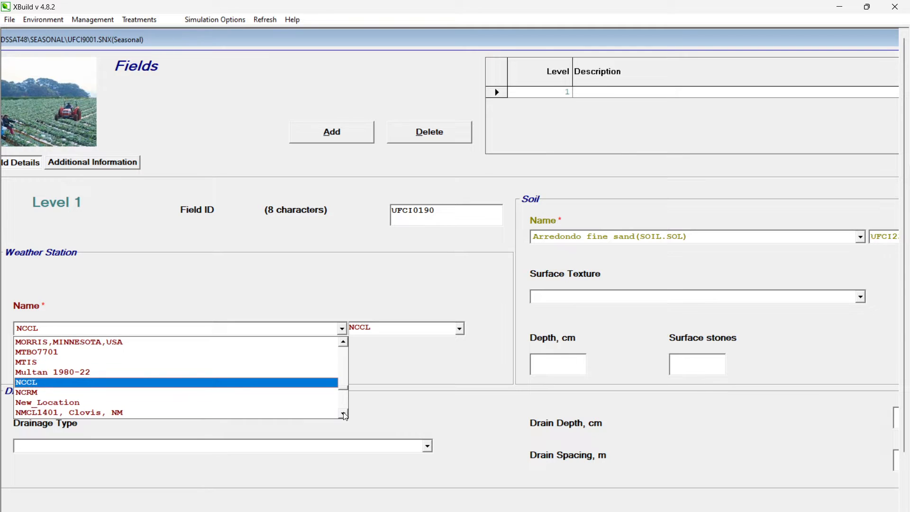
pyautogui.click(344, 414)
pyautogui.click(344, 415)
pyautogui.click(344, 415)
pyautogui.click(345, 416)
pyautogui.click(344, 414)
pyautogui.click(344, 414)
pyautogui.click(344, 414)
pyautogui.click(345, 415)
pyautogui.click(345, 414)
pyautogui.click(344, 415)
pyautogui.click(344, 414)
pyautogui.click(344, 415)
pyautogui.click(344, 414)
pyautogui.click(345, 415)
pyautogui.click(344, 415)
pyautogui.click(344, 414)
pyautogui.click(344, 415)
pyautogui.click(345, 414)
pyautogui.click(344, 414)
pyautogui.click(344, 415)
pyautogui.click(345, 414)
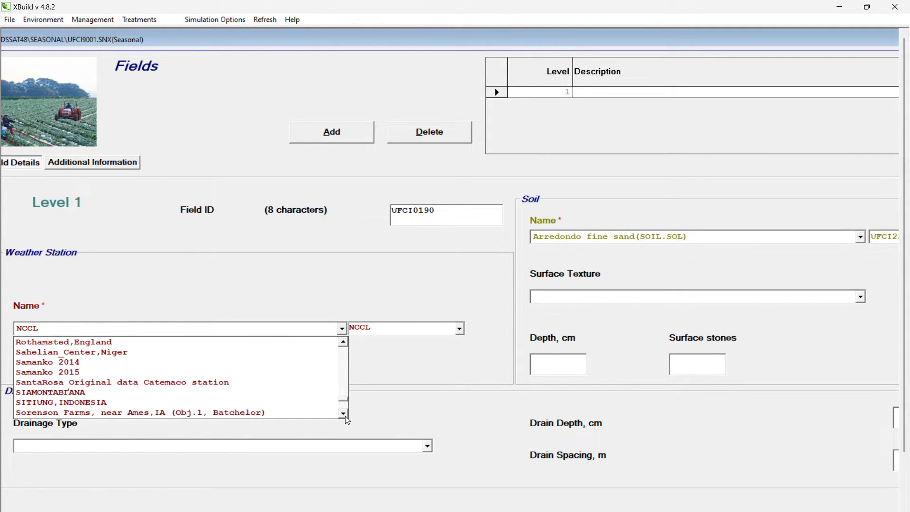
pyautogui.click(345, 415)
pyautogui.click(344, 414)
pyautogui.click(344, 414)
pyautogui.click(345, 417)
pyautogui.click(345, 417)
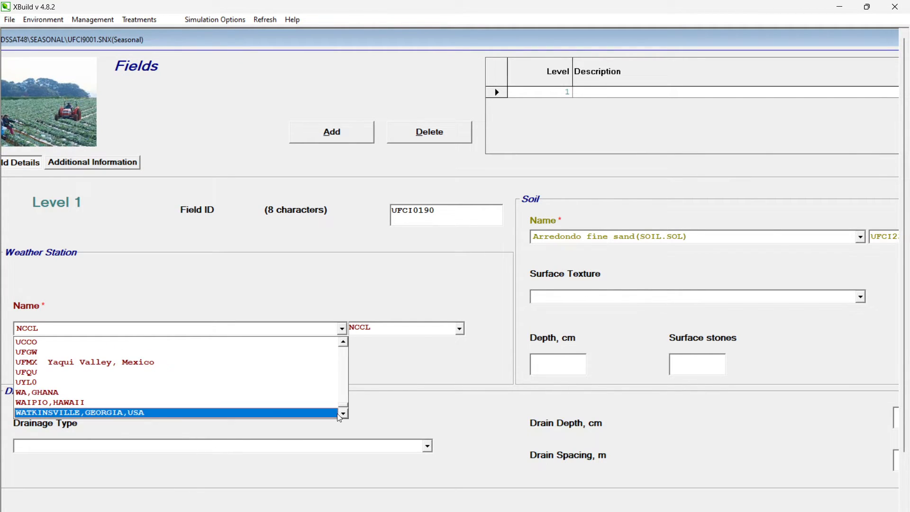
pyautogui.click(327, 376)
pyautogui.click(462, 328)
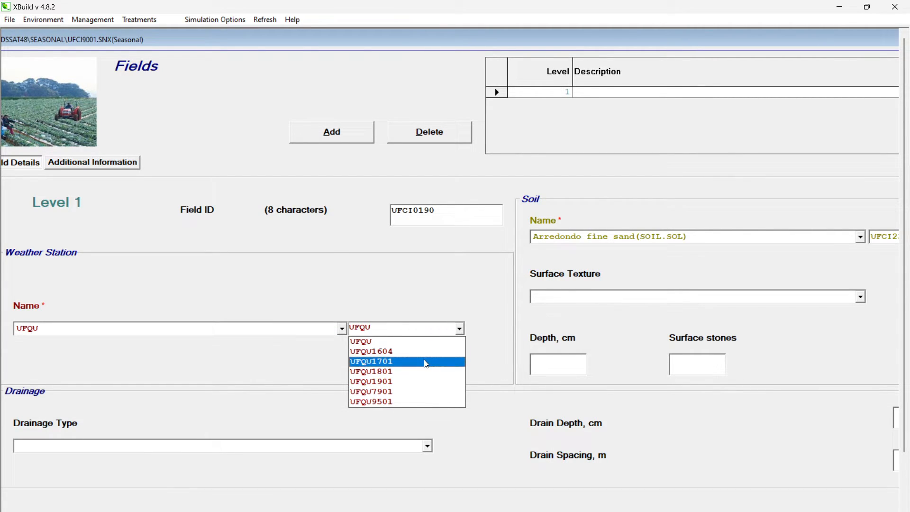
pyautogui.click(341, 330)
# Browse the weather station names around P and Q and choose PSREU for the level 1 field.
pyautogui.click(339, 329)
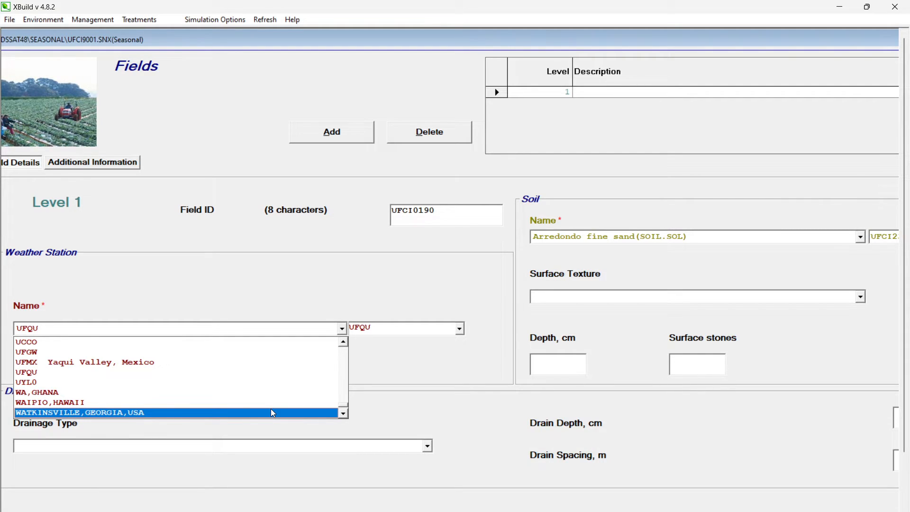
pyautogui.scroll(5, 272, 413)
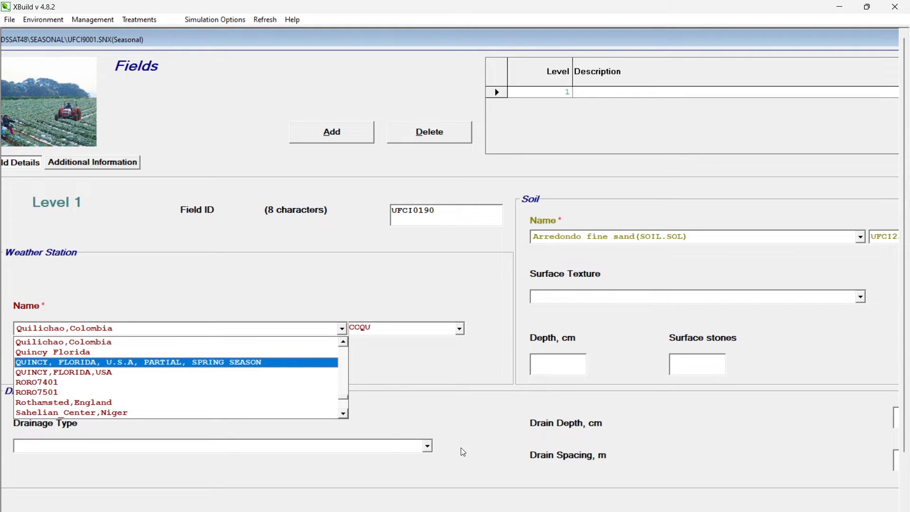
pyautogui.click(346, 267)
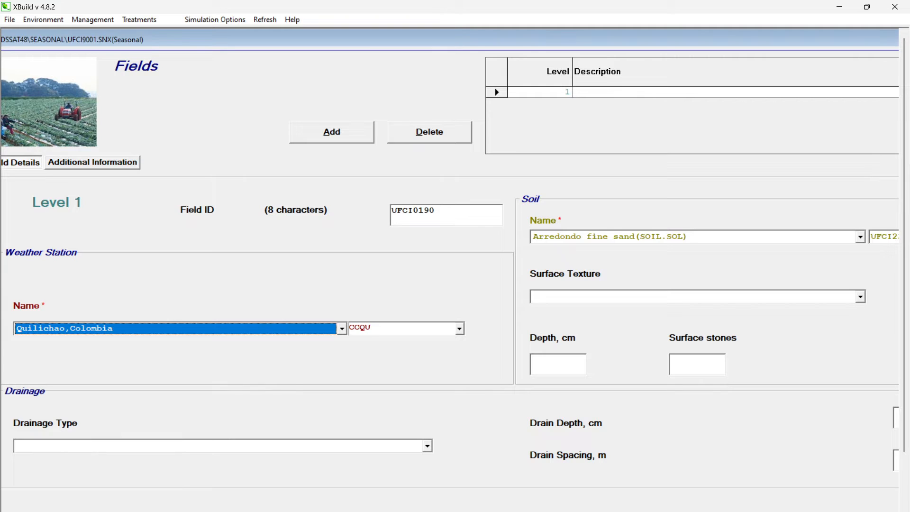
pyautogui.click(342, 328)
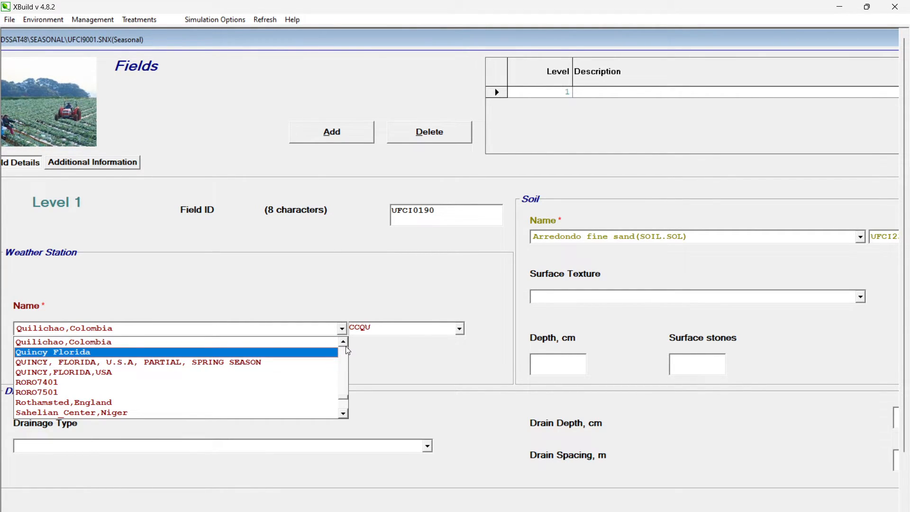
pyautogui.click(344, 342)
pyautogui.click(345, 342)
pyautogui.click(345, 342)
pyautogui.click(345, 343)
pyautogui.click(345, 343)
pyautogui.click(344, 342)
pyautogui.click(345, 343)
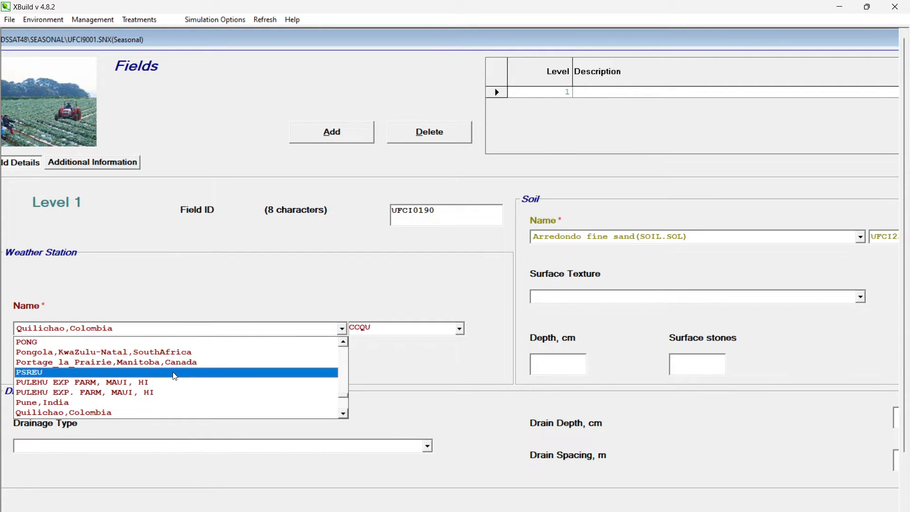
pyautogui.click(172, 372)
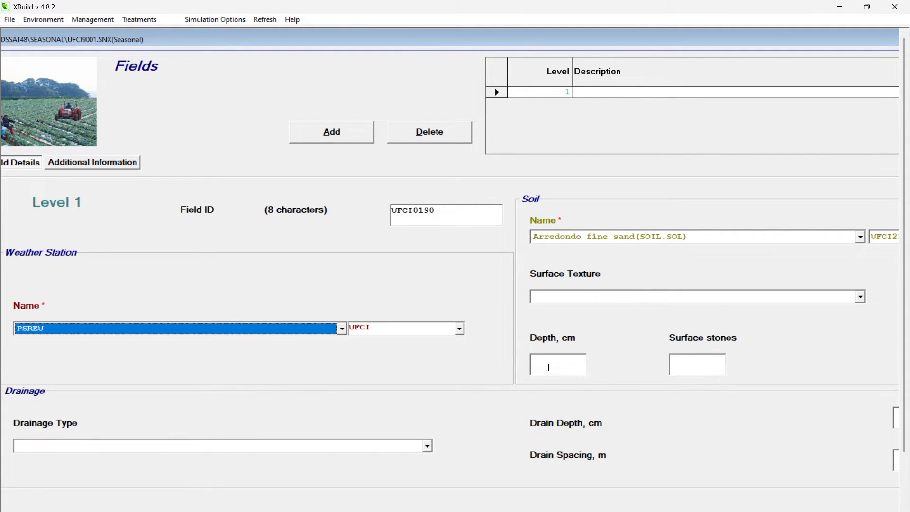
# Reselect PSREU as the level 1 field's weather station from the names beginning with P.
pyautogui.scroll(5, 548, 367)
pyautogui.click(342, 328)
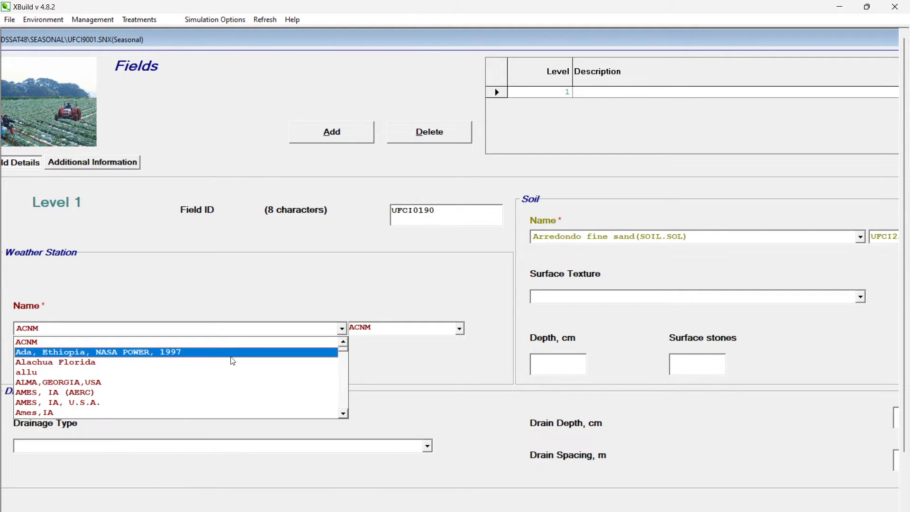
pyautogui.press('p')
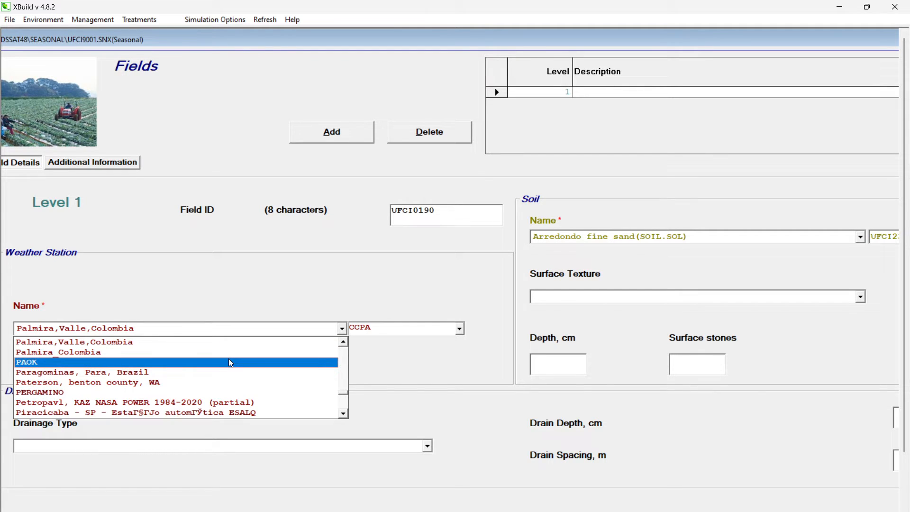
pyautogui.click(347, 414)
pyautogui.click(347, 414)
pyautogui.click(347, 414)
pyautogui.click(347, 414)
pyautogui.click(347, 414)
pyautogui.click(347, 414)
pyautogui.click(347, 414)
pyautogui.click(347, 414)
pyautogui.click(235, 394)
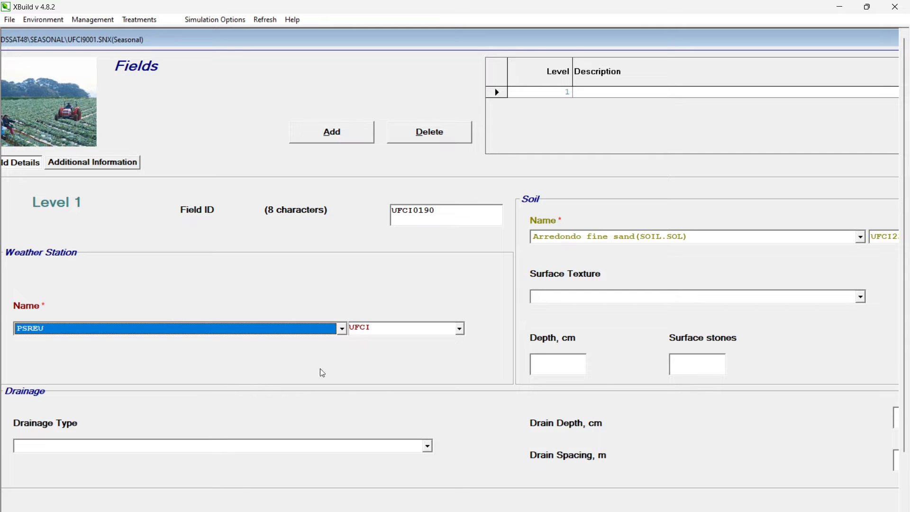
# Review the station's weather file codes, select UFCI, and confirm the field settings.
pyautogui.click(460, 328)
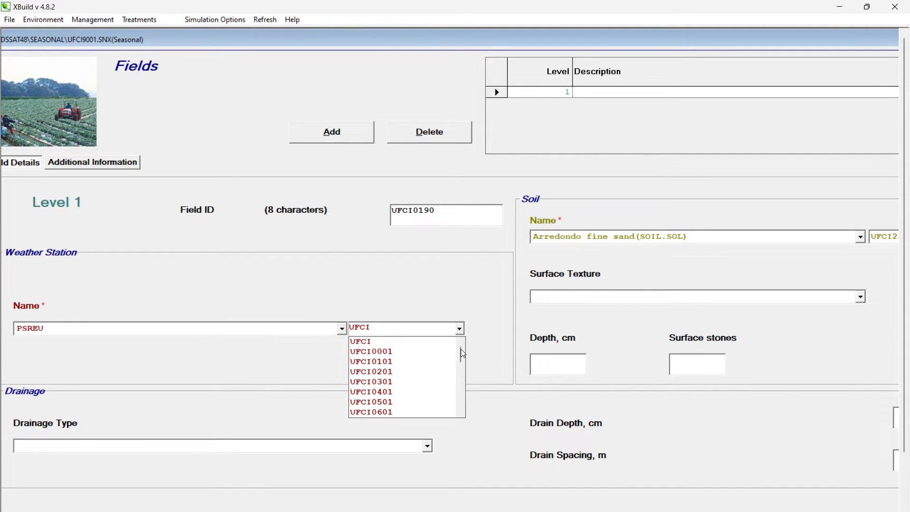
pyautogui.moveTo(461, 349); pyautogui.dragTo(460, 345)
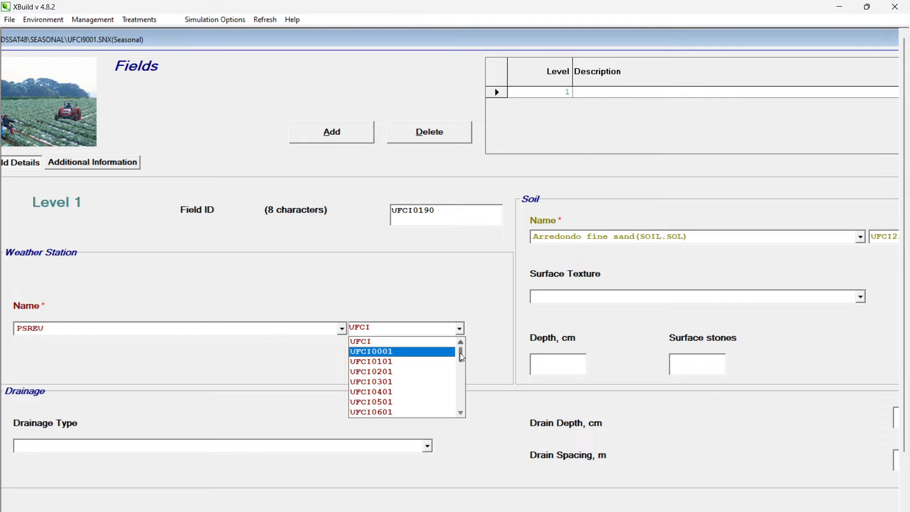
pyautogui.moveTo(460, 353); pyautogui.dragTo(457, 422)
pyautogui.scroll(2, 460, 394)
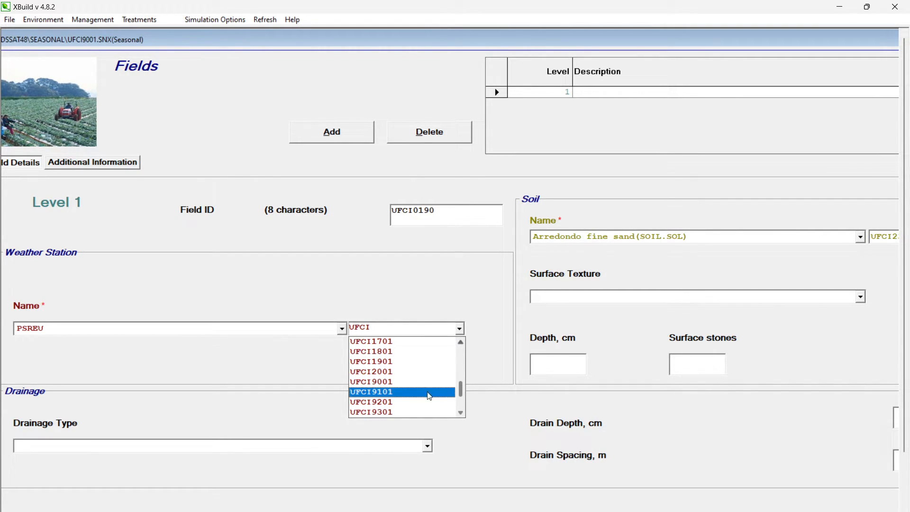
pyautogui.moveTo(456, 385)
pyautogui.mouseDown()
pyautogui.moveTo(460, 350)
pyautogui.moveTo(457, 380)
pyautogui.mouseUp()
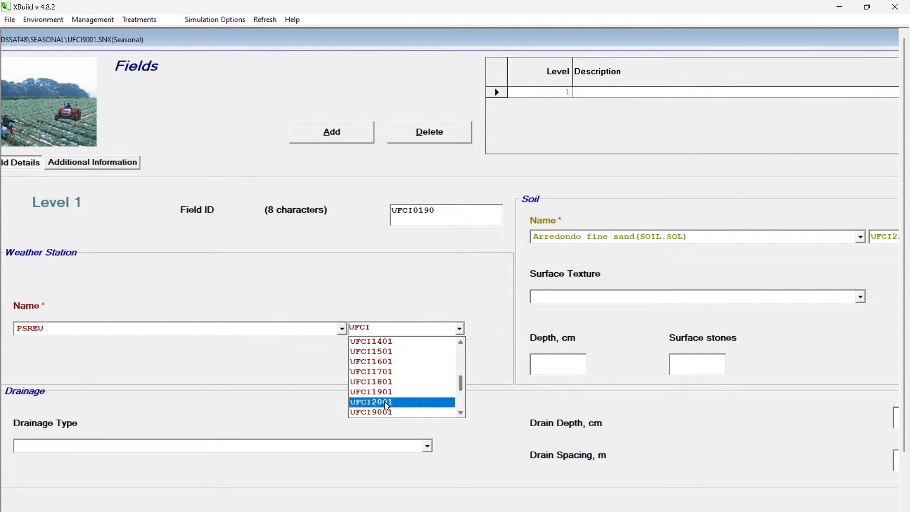
pyautogui.moveTo(461, 385); pyautogui.dragTo(459, 352)
pyautogui.click(397, 344)
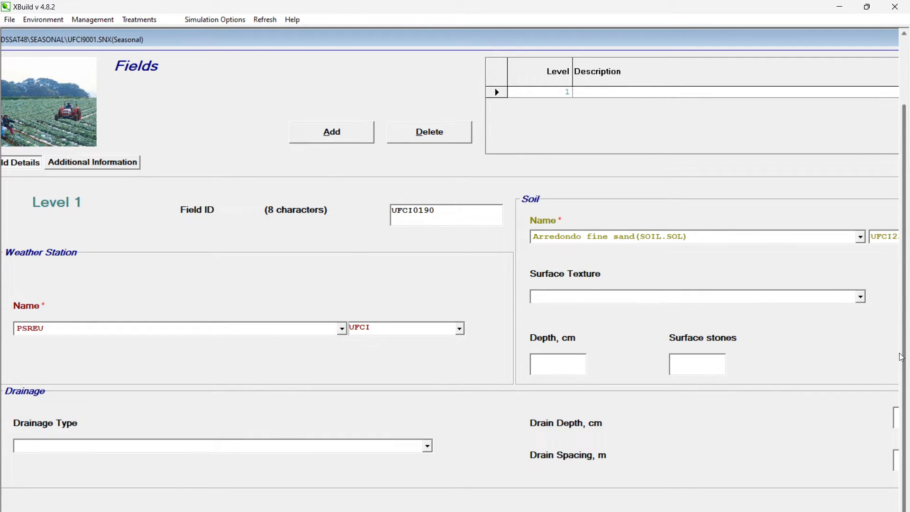
pyautogui.scroll(-2, 877, 416)
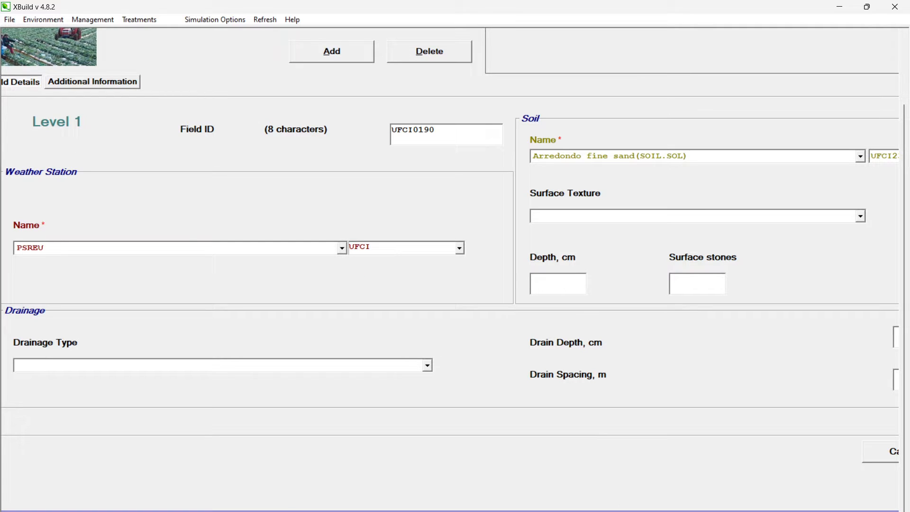
pyautogui.hscroll(4, 775, 416)
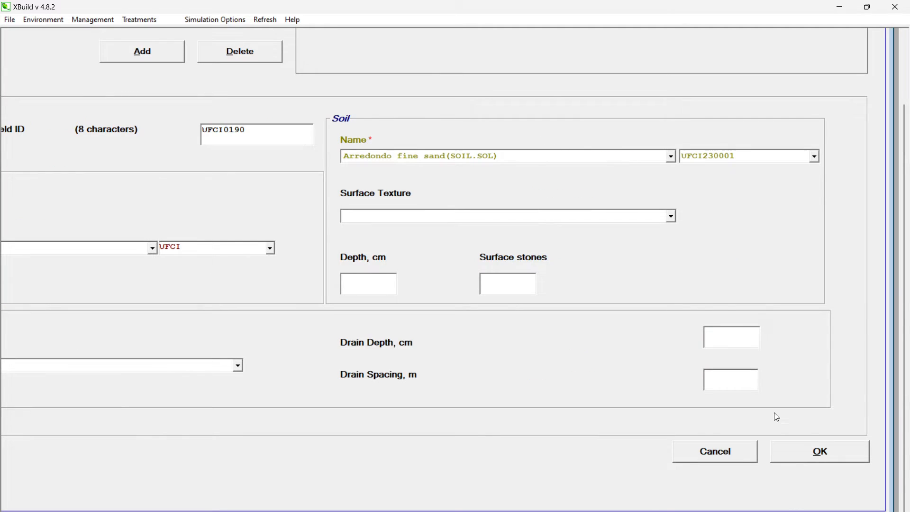
pyautogui.click(831, 461)
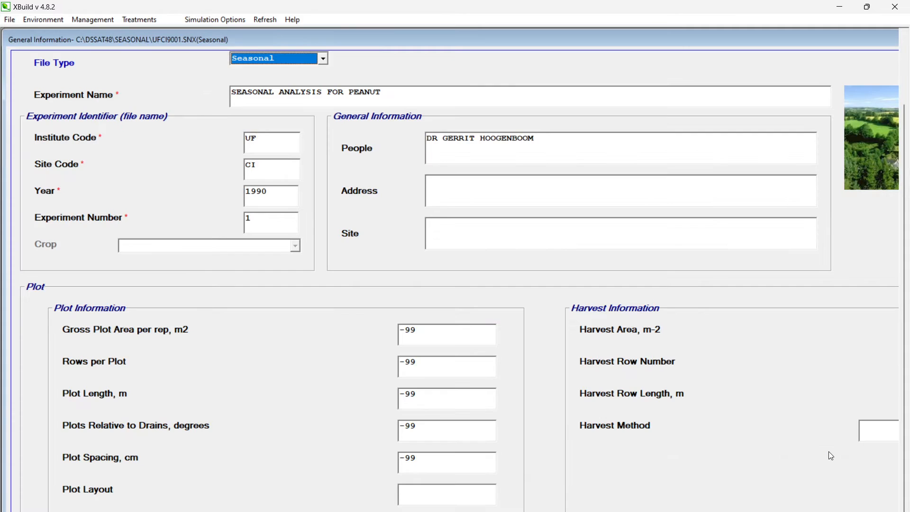
# Open the environment's initial conditions and set the level 1 measurement date to 05/02/1990.
pyautogui.click(47, 22)
pyautogui.click(52, 47)
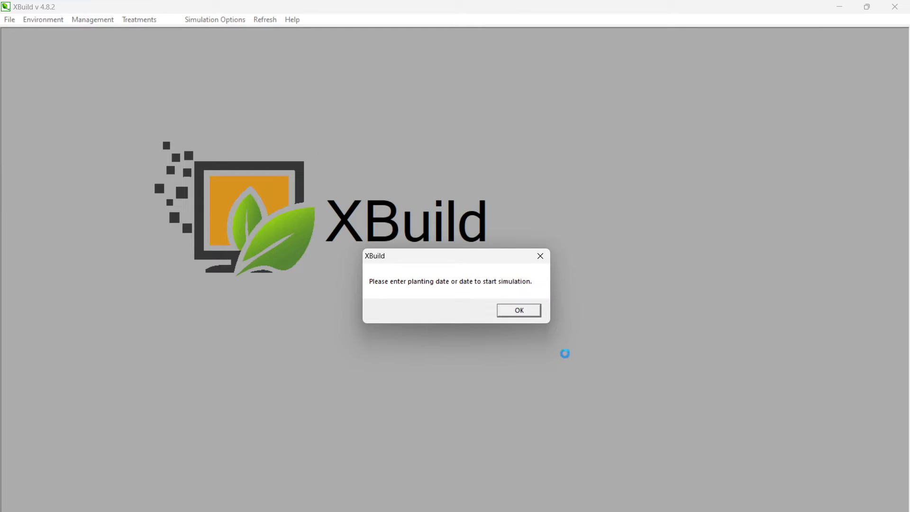
pyautogui.click(516, 313)
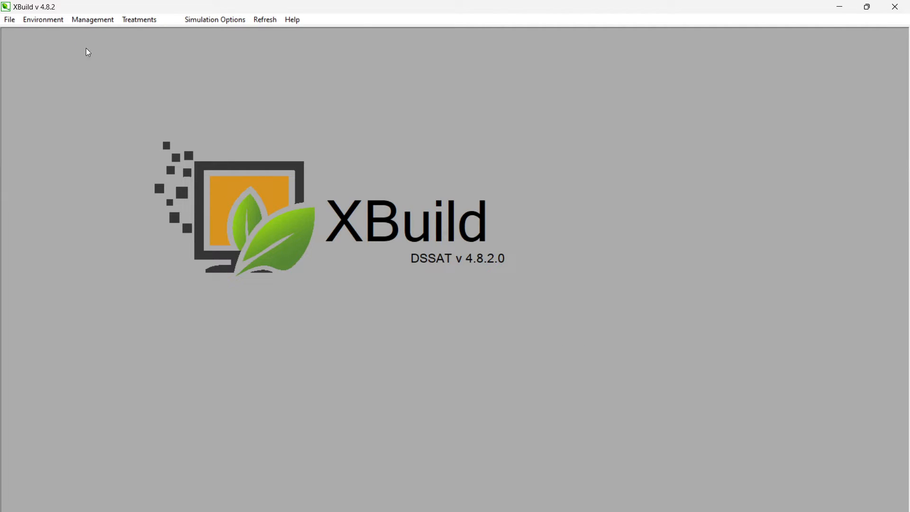
pyautogui.click(47, 21)
pyautogui.click(56, 44)
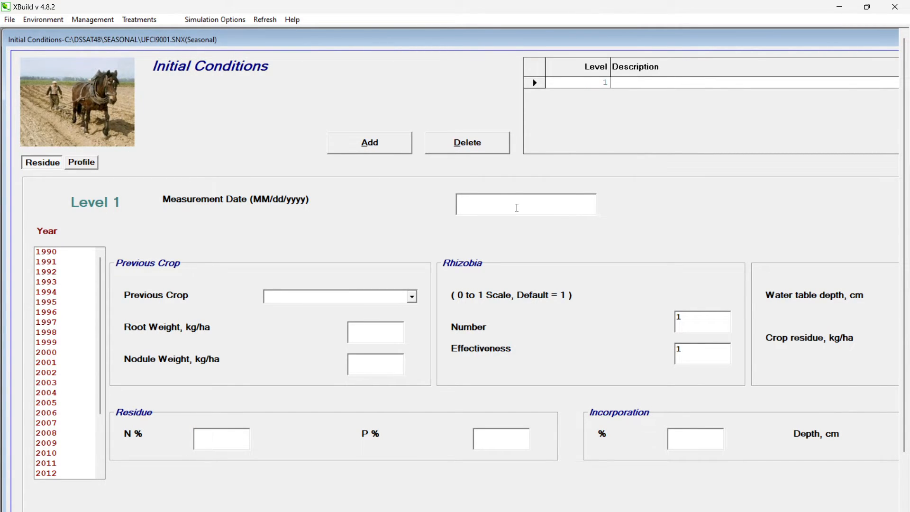
pyautogui.write('05/02/1990')
# Set the previous crop in the level 1 initial conditions to Maize.
pyautogui.click(332, 298)
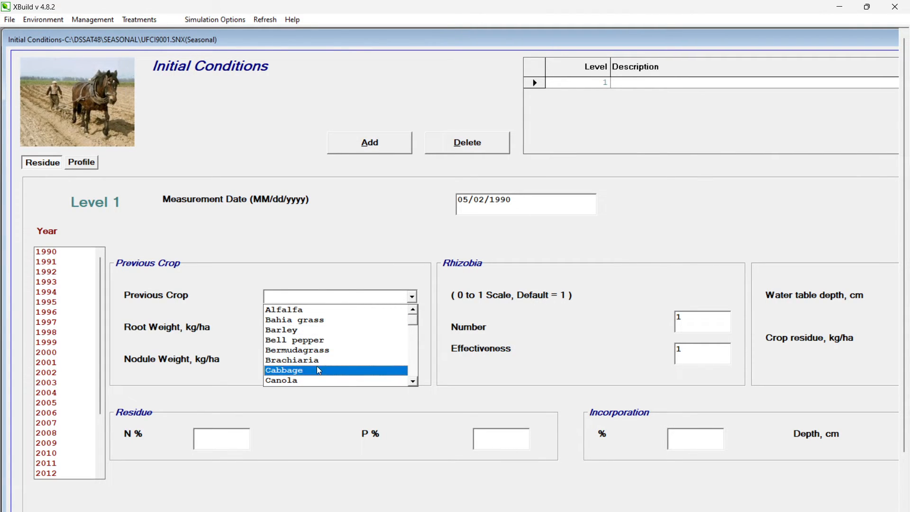
pyautogui.click(413, 382)
pyautogui.click(413, 382)
pyautogui.press('m')
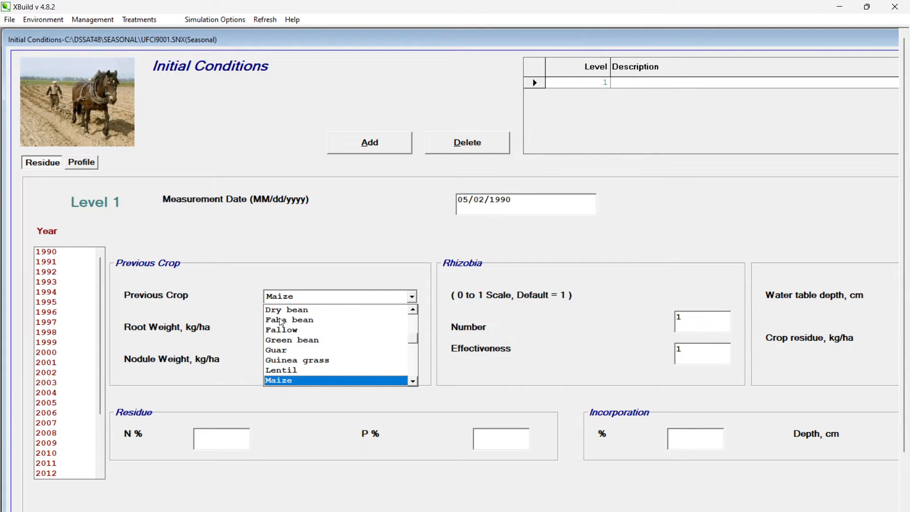
pyautogui.click(315, 369)
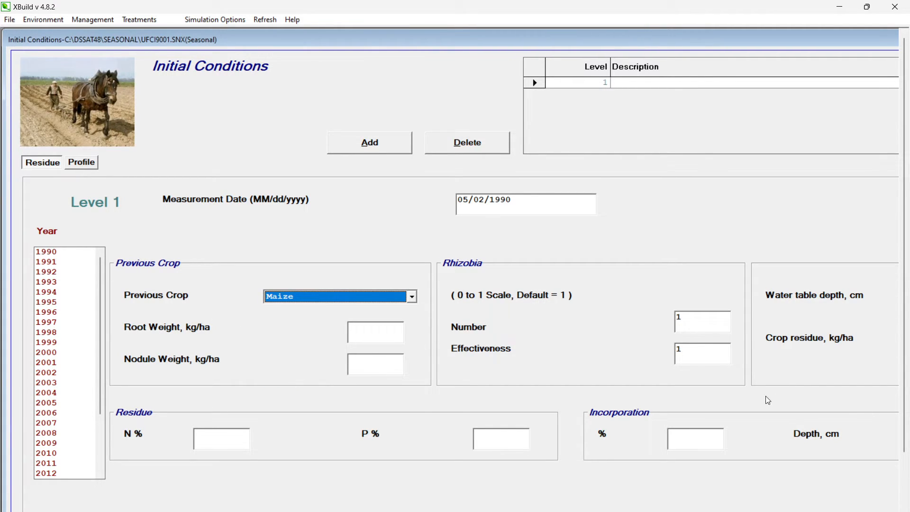
pyautogui.hscroll(3, 451, 271)
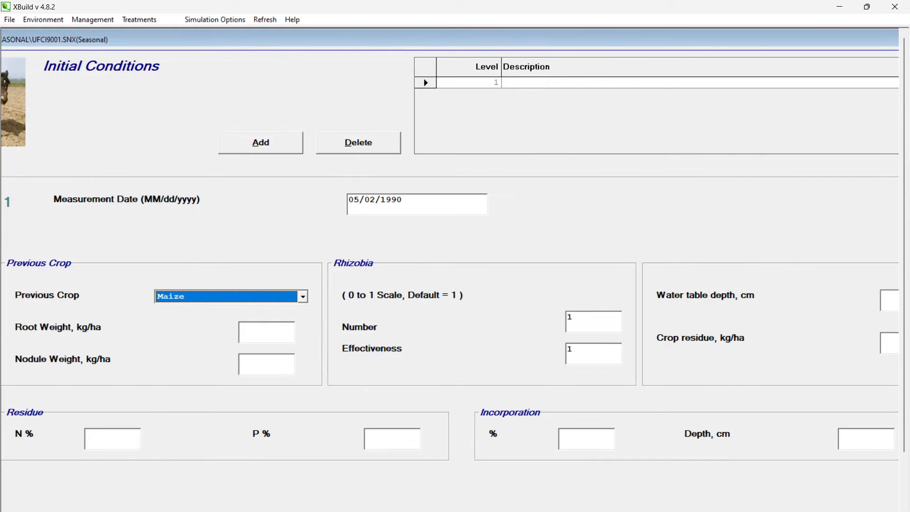
pyautogui.click(867, 7)
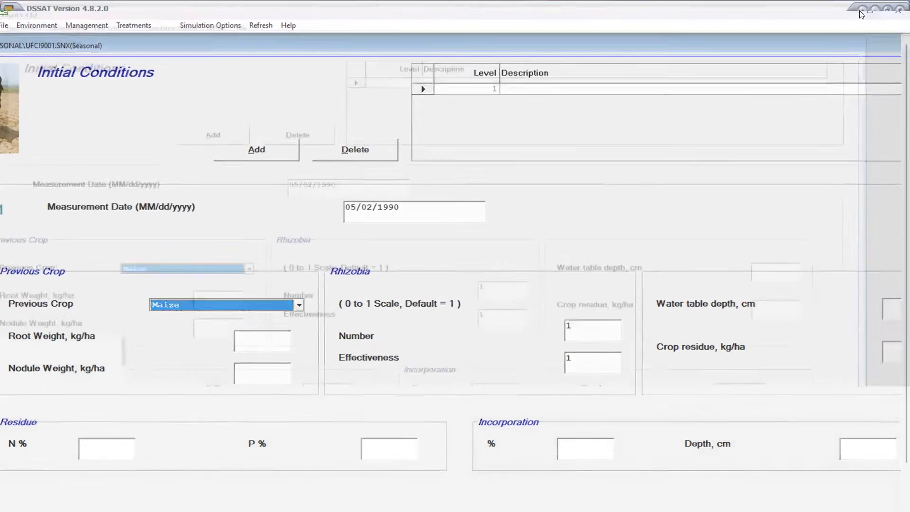
pyautogui.moveTo(790, 145); pyautogui.dragTo(684, 56)
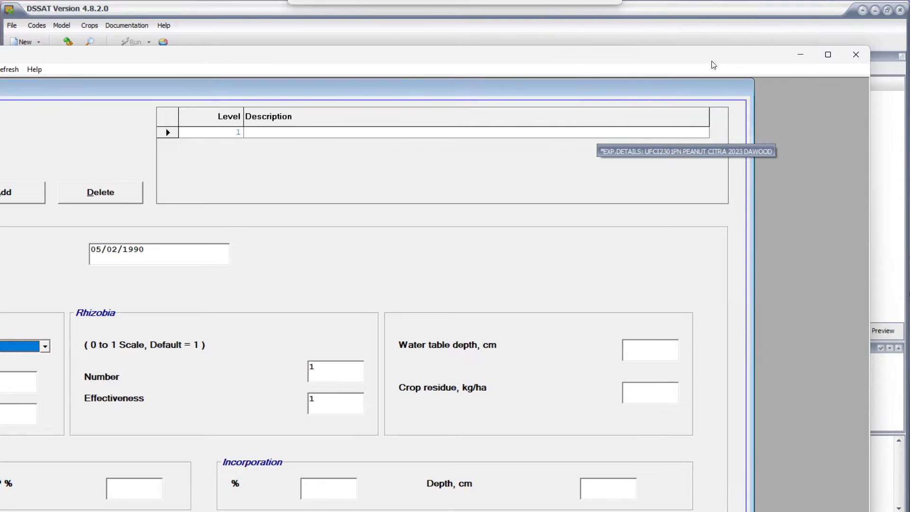
pyautogui.moveTo(870, 144); pyautogui.dragTo(702, 143)
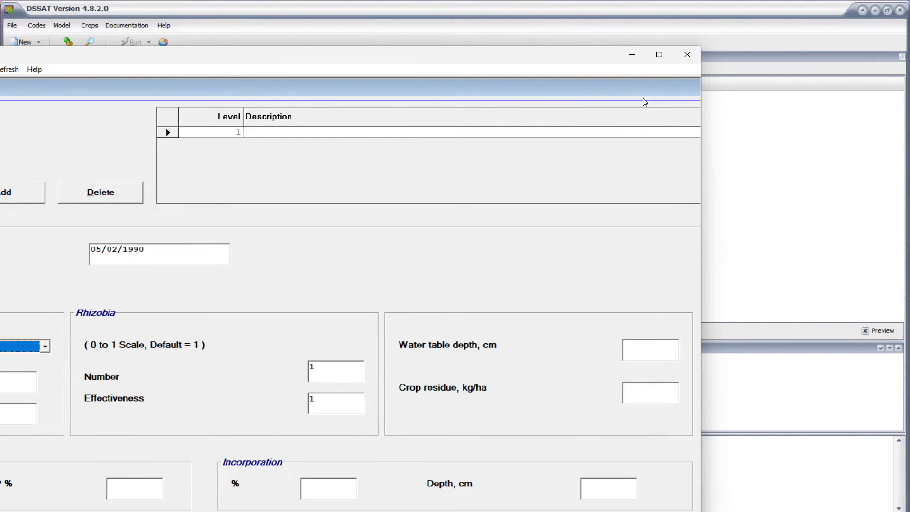
pyautogui.doubleClick(573, 56)
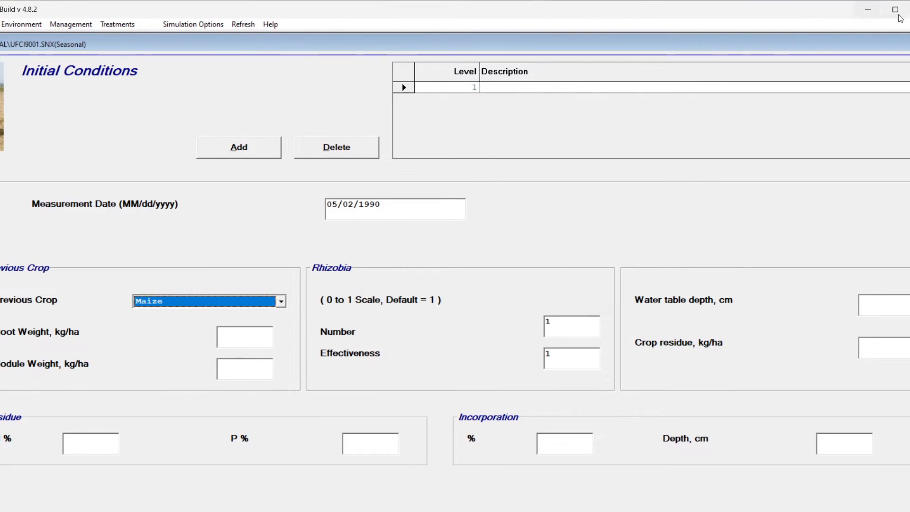
pyautogui.click(896, 10)
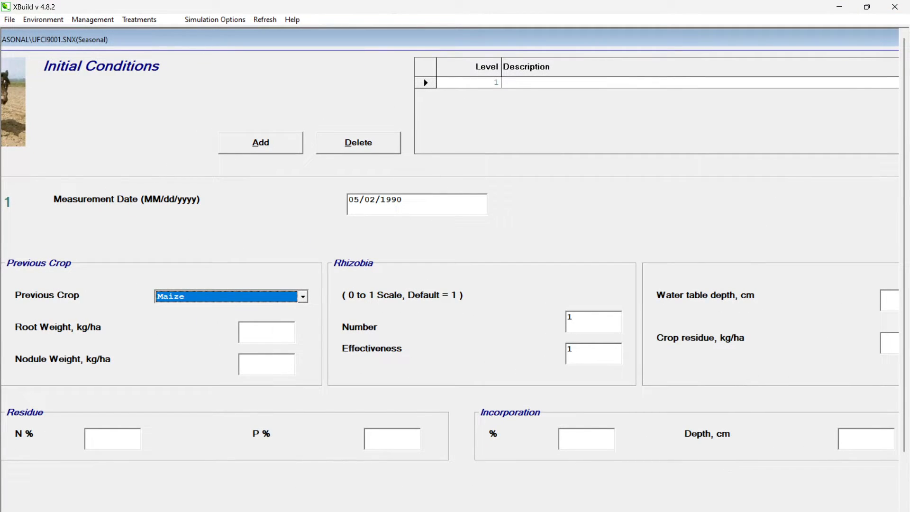
# Set the initial crop residue to 1000 kg/ha and its nitrogen content to 0.8 %.
pyautogui.click(890, 343)
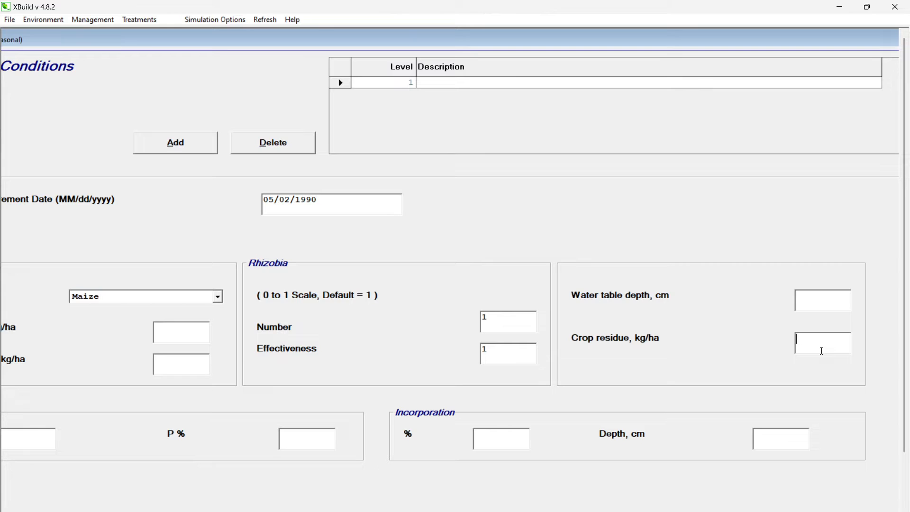
pyautogui.write('1000')
pyautogui.press('Tab')
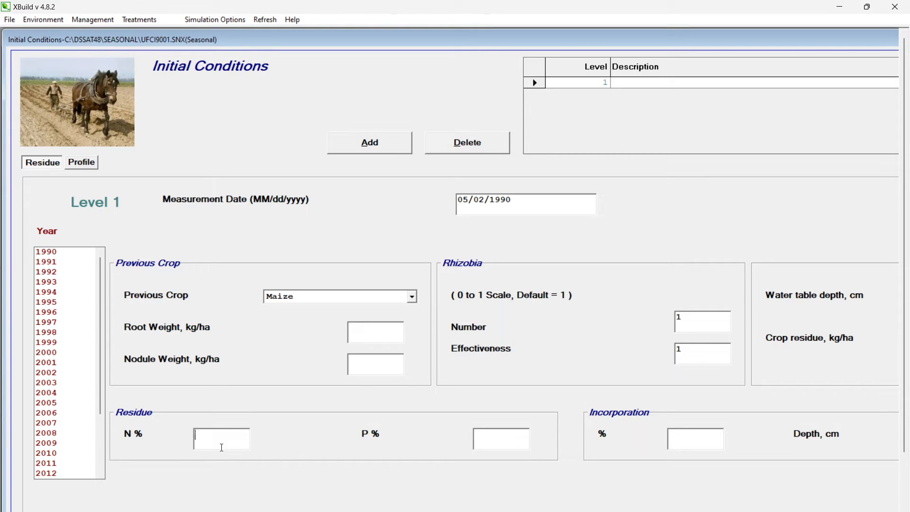
pyautogui.write('0.8')
pyautogui.press('Tab')
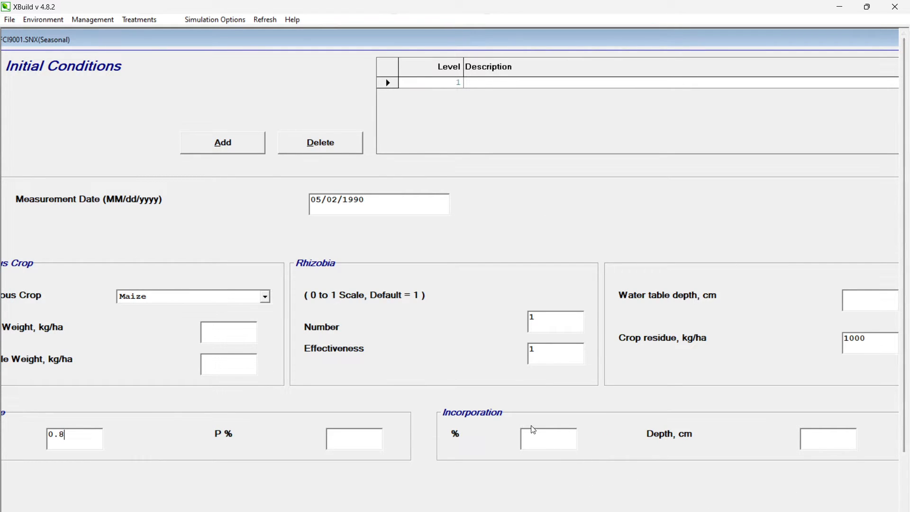
# Set the residue incorporation to 100 % at a depth of 10 cm and confirm the initial conditions.
pyautogui.write('1000')
pyautogui.press('BackSpace')
pyautogui.click(807, 439)
pyautogui.write('10')
pyautogui.moveTo(764, 511); pyautogui.dragTo(833, 511)
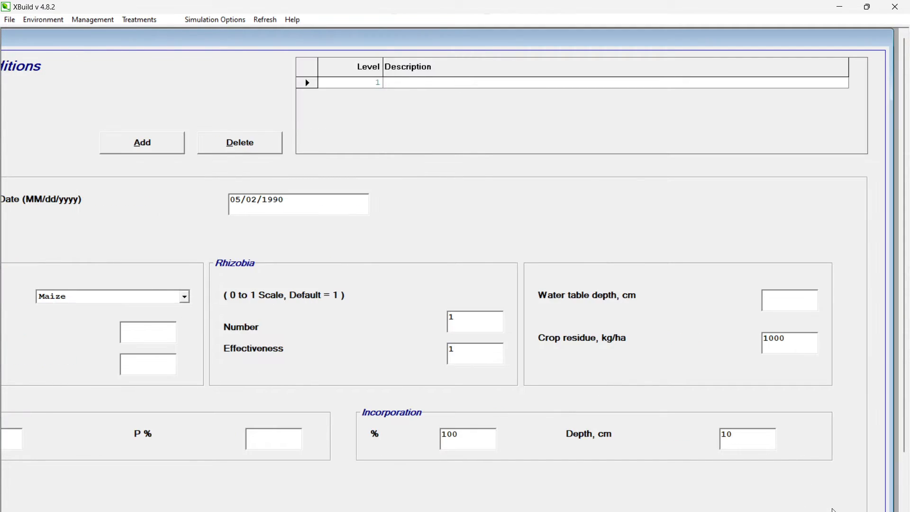
pyautogui.moveTo(903, 374); pyautogui.dragTo(904, 456)
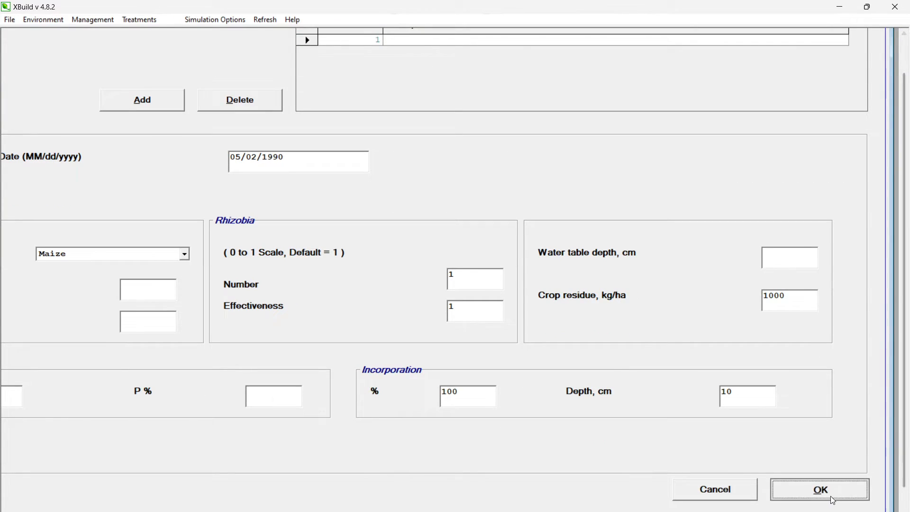
pyautogui.click(830, 496)
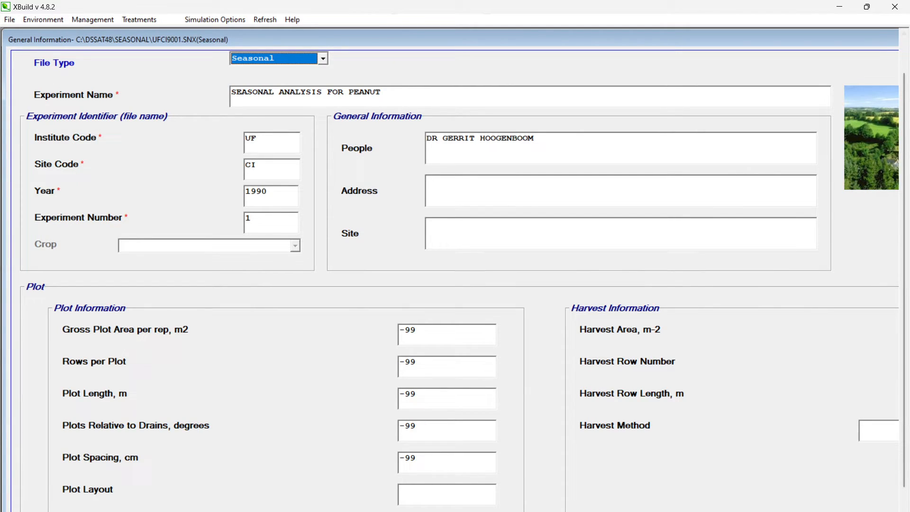
# Try to open the environment's soil analysis.
pyautogui.click(55, 20)
pyautogui.click(61, 60)
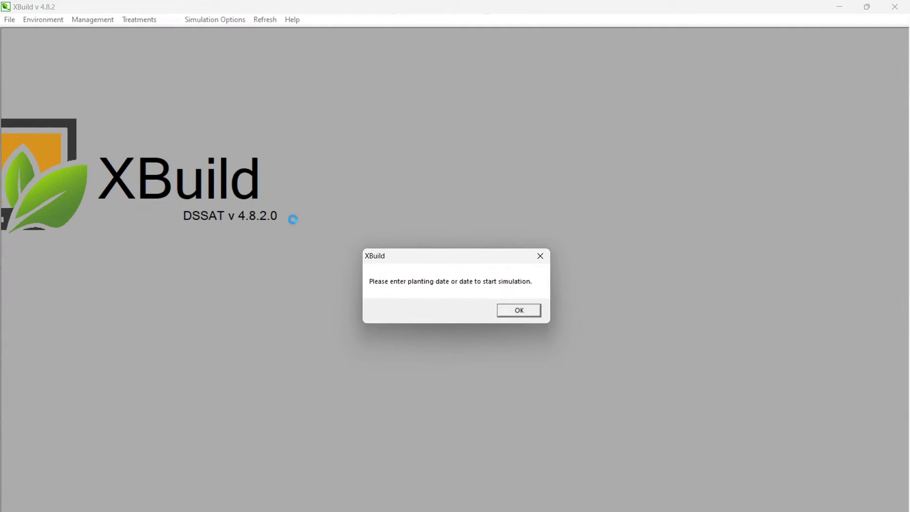
pyautogui.click(518, 312)
pyautogui.click(42, 20)
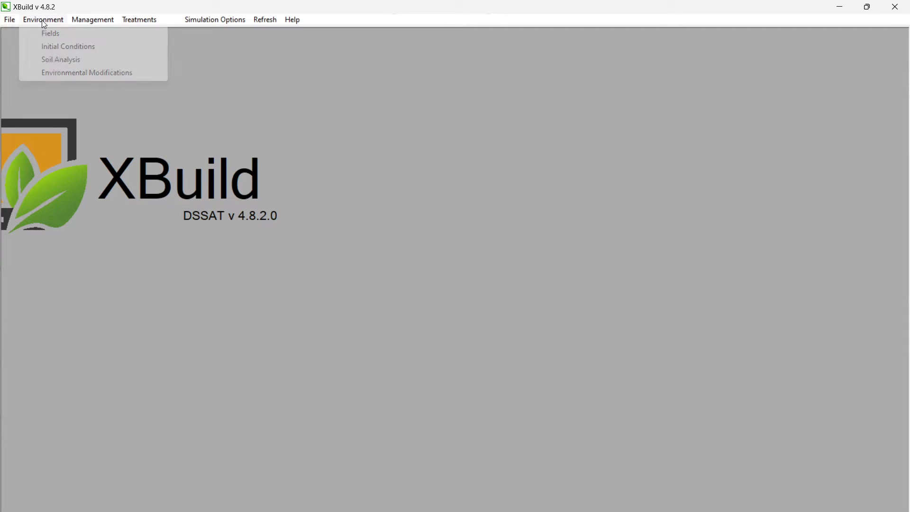
# Open the cultivar management and set the level 1 crop to Peanut with the cultivar Georgia Green.
pyautogui.click(92, 34)
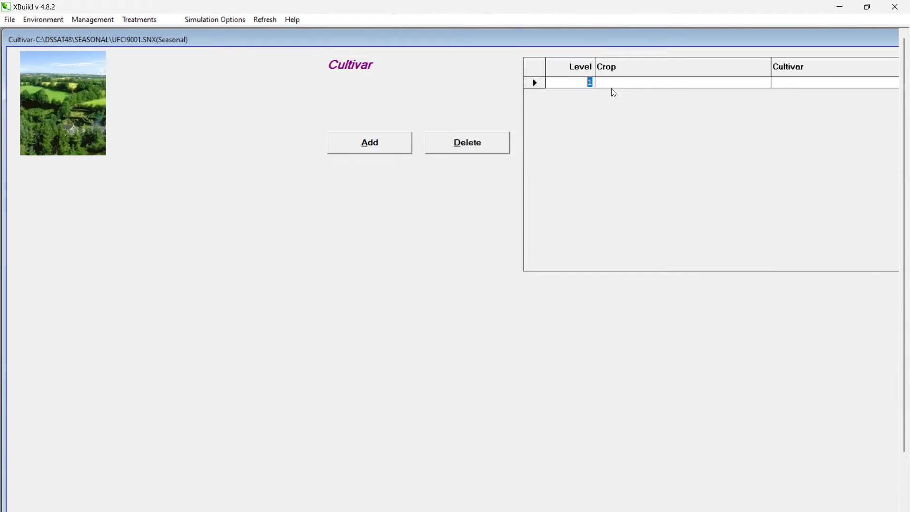
pyautogui.click(676, 84)
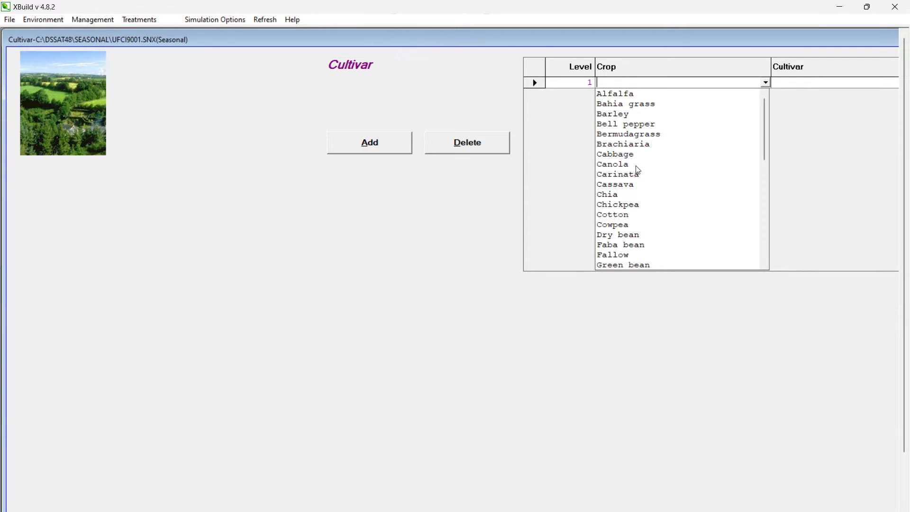
pyautogui.moveTo(764, 150); pyautogui.dragTo(762, 184)
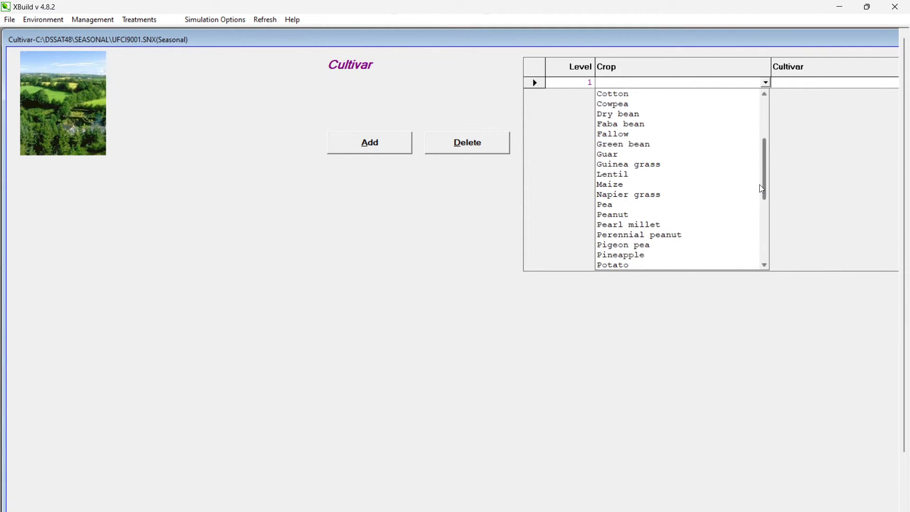
pyautogui.click(641, 215)
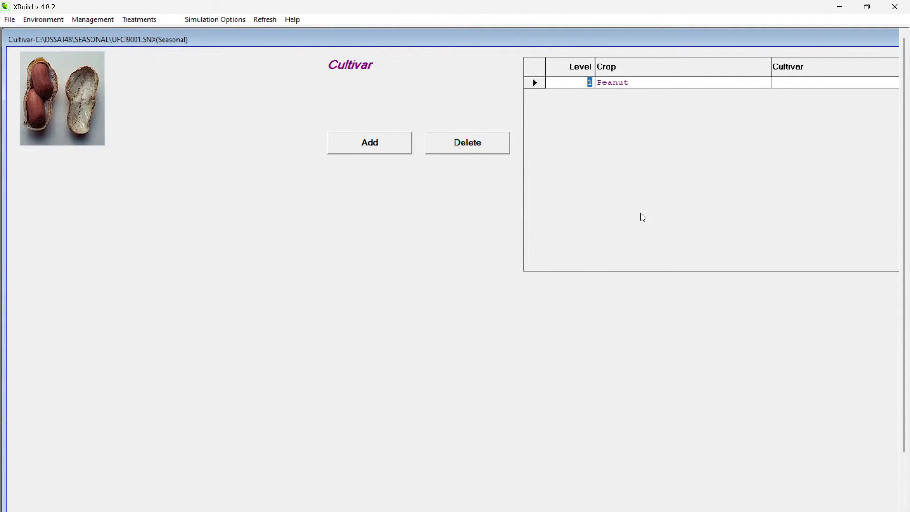
pyautogui.click(808, 84)
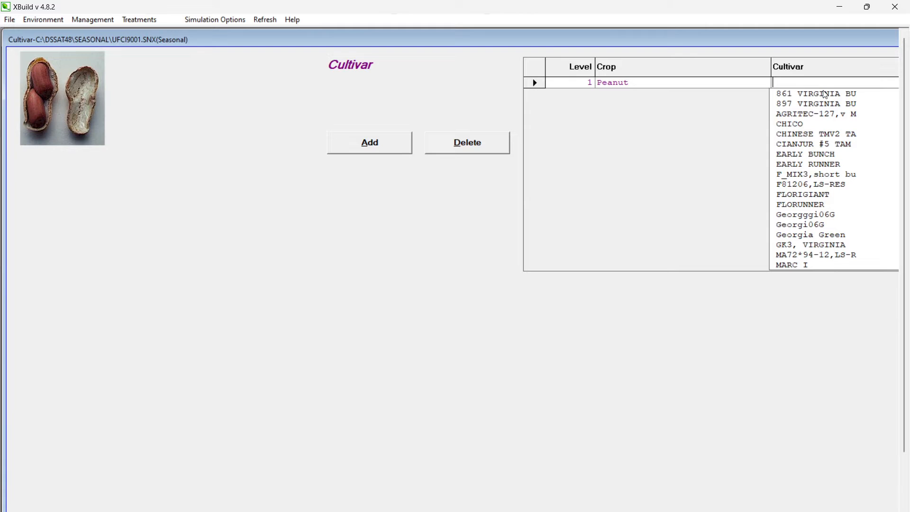
pyautogui.click(814, 236)
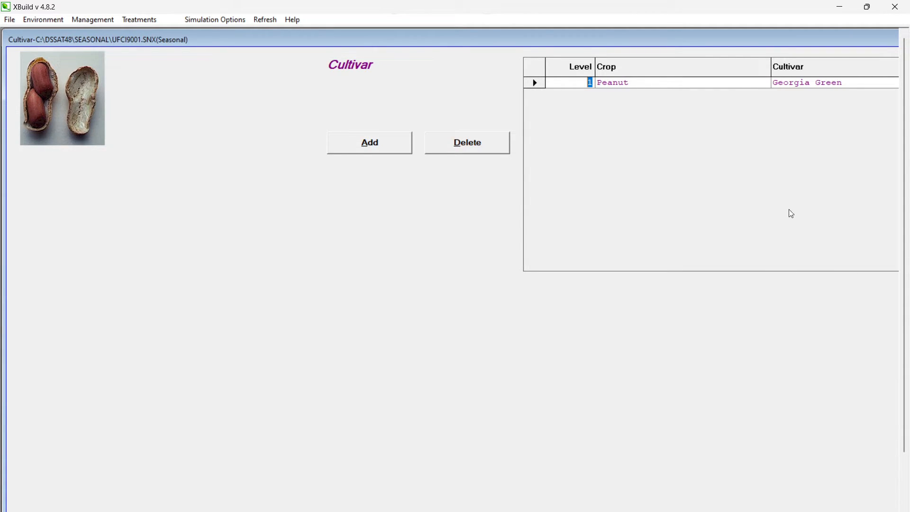
# Open the planting management and set the level 1 planting date to 05/03/1990 and the emergence date to 05/09/1990.
pyautogui.click(93, 19)
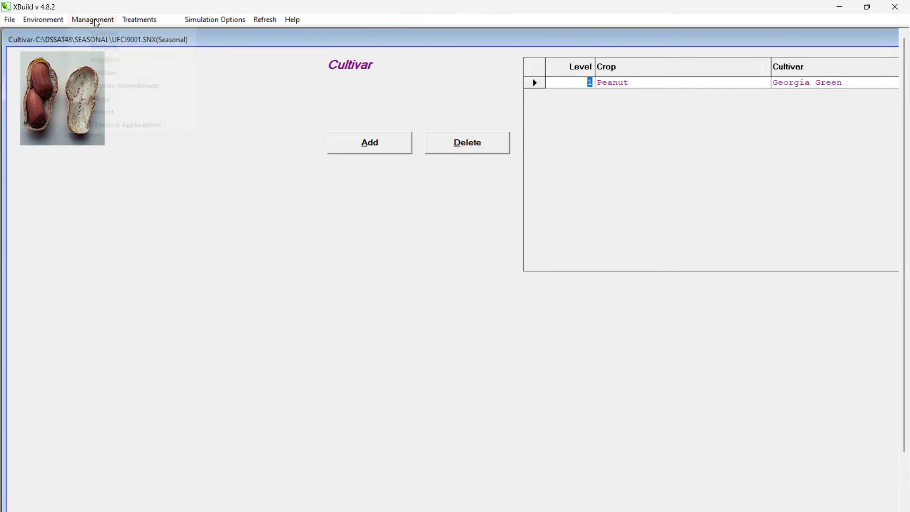
pyautogui.click(103, 44)
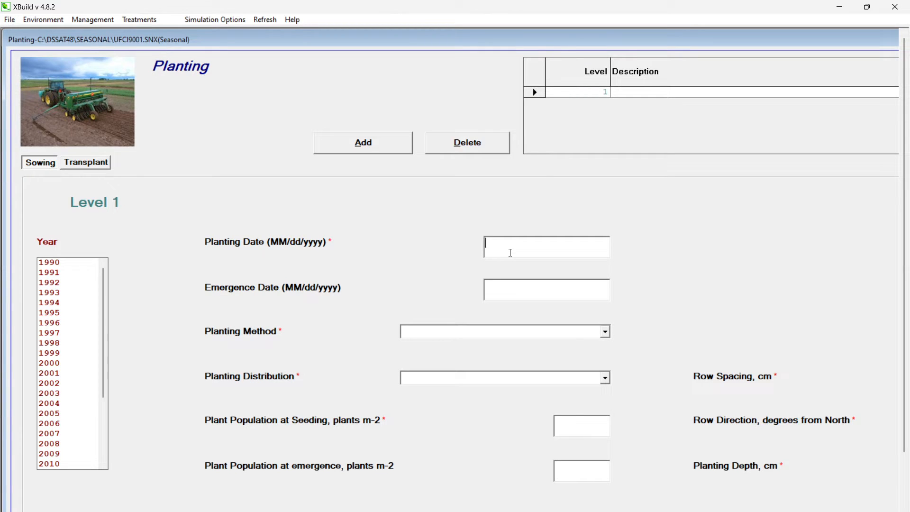
pyautogui.click(510, 252)
pyautogui.write('05/02')
pyautogui.press('BackSpace')
pyautogui.write('3/1990')
pyautogui.click(543, 295)
pyautogui.write('05/')
pyautogui.write('09/1990')
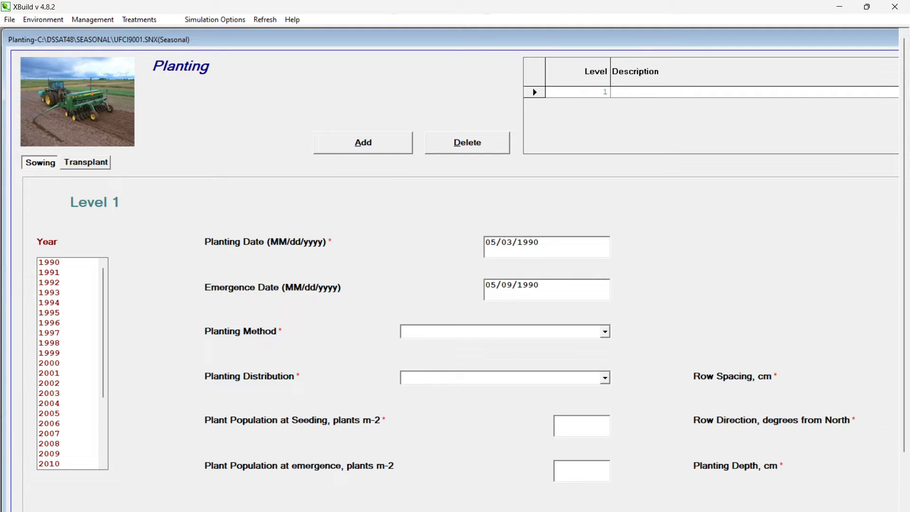
# Set the planting method to Dry seed and the planting distribution to Rows.
pyautogui.click(451, 331)
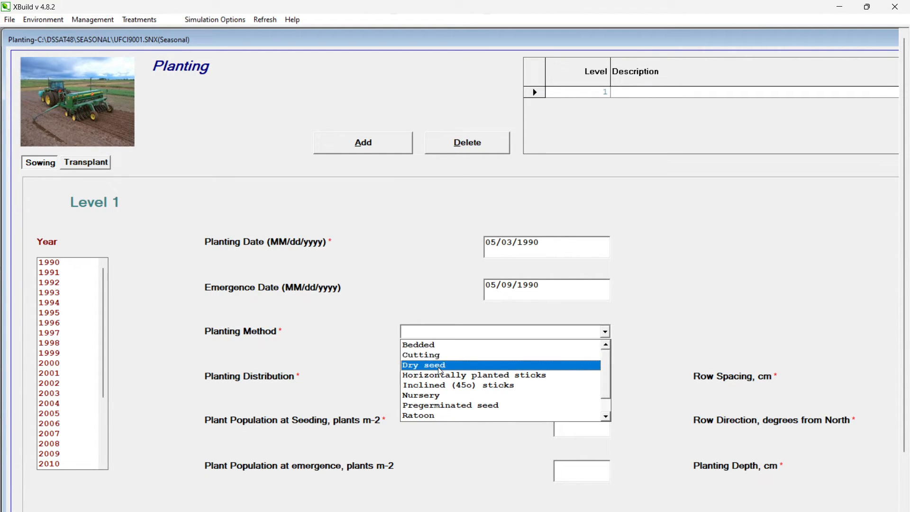
pyautogui.moveTo(606, 389)
pyautogui.mouseDown()
pyautogui.moveTo(605, 410)
pyautogui.moveTo(607, 382)
pyautogui.mouseUp()
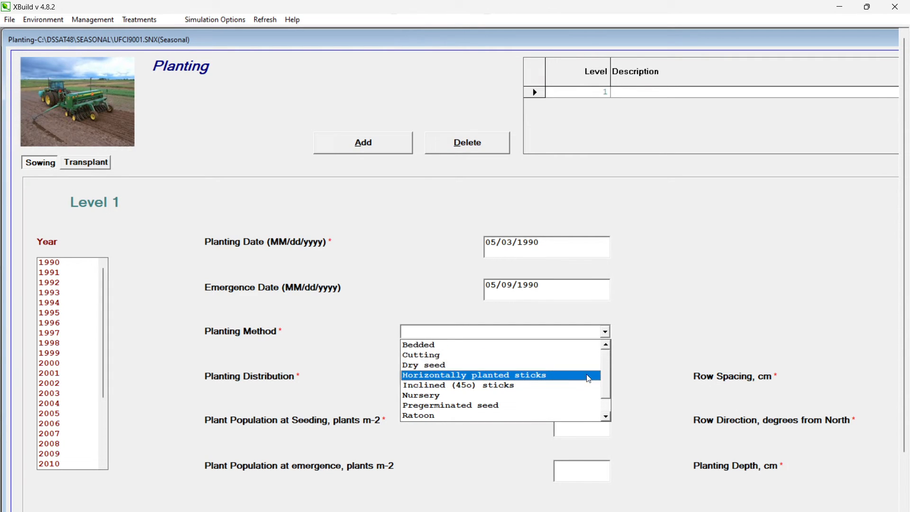
pyautogui.click(479, 370)
pyautogui.click(431, 377)
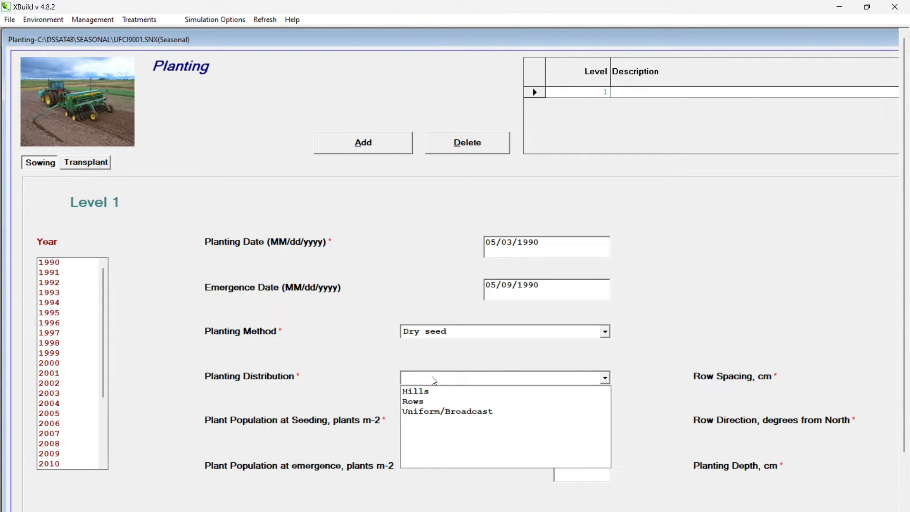
pyautogui.click(438, 402)
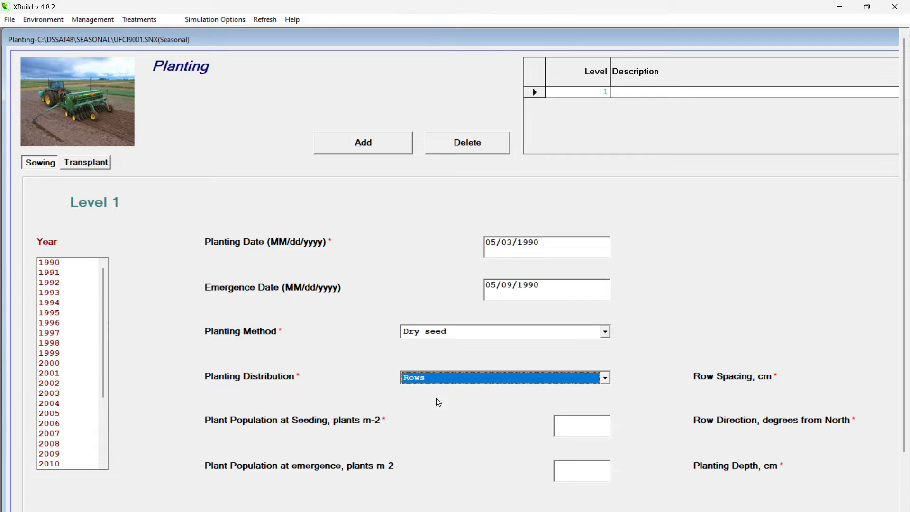
# Set the plant population to 20 plants per m2 at seeding and 16 plants per m2 at emergence.
pyautogui.click(559, 431)
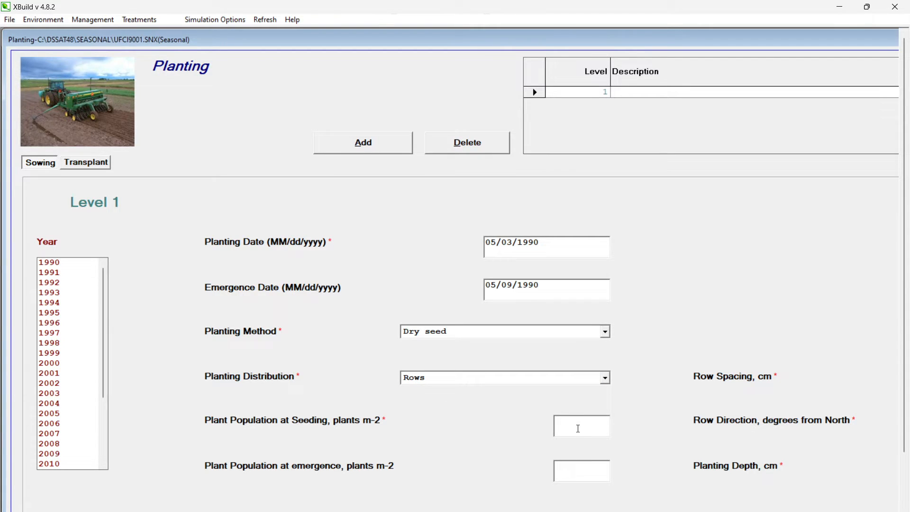
pyautogui.write('20')
pyautogui.click(582, 476)
pyautogui.write('16')
# Set the row spacing to 91 cm, row direction to 0 degrees and planting depth to 7 cm, and confirm the planting data.
pyautogui.hscroll(4, 701, 499)
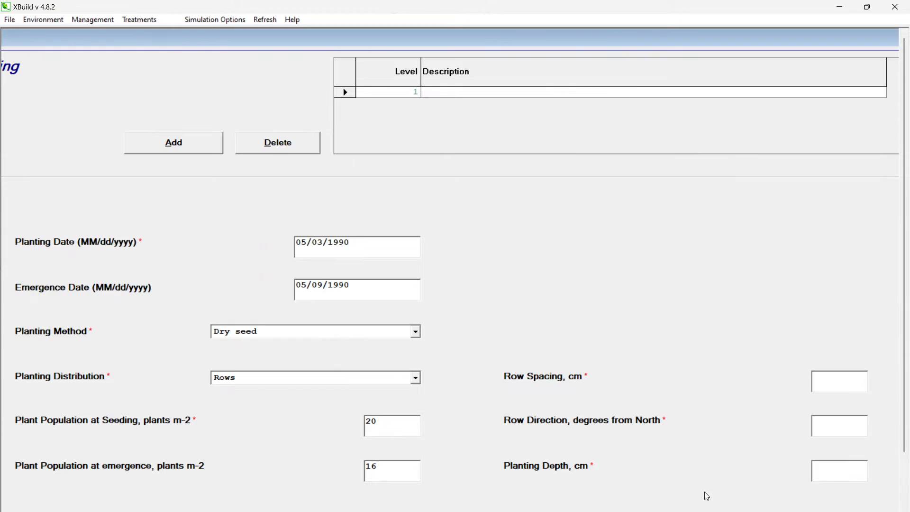
pyautogui.click(851, 384)
pyautogui.write('91')
pyautogui.click(819, 432)
pyautogui.write('0')
pyautogui.click(838, 471)
pyautogui.write('5')
pyautogui.press('BackSpace')
pyautogui.write('7')
pyautogui.moveTo(905, 320); pyautogui.dragTo(905, 388)
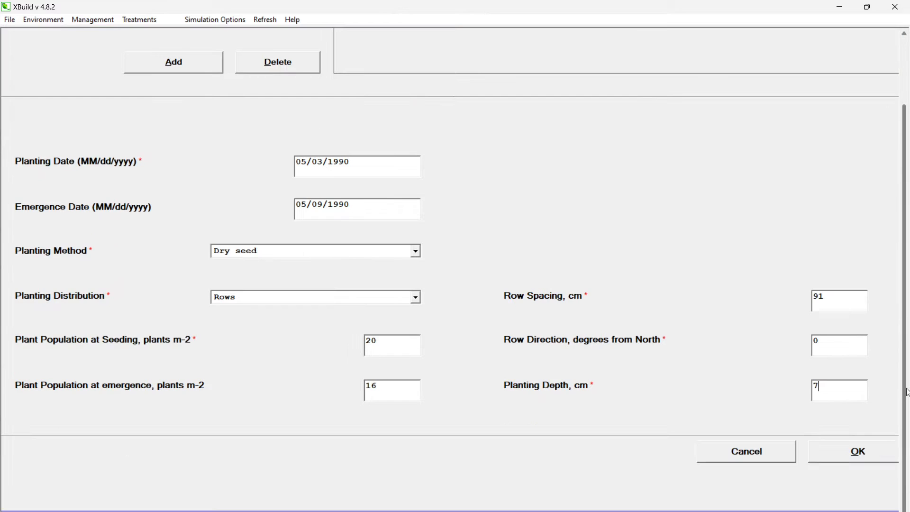
pyautogui.click(847, 463)
# Open the simulation options and set the level 1 simulation start date to 05/02/1990.
pyautogui.click(101, 24)
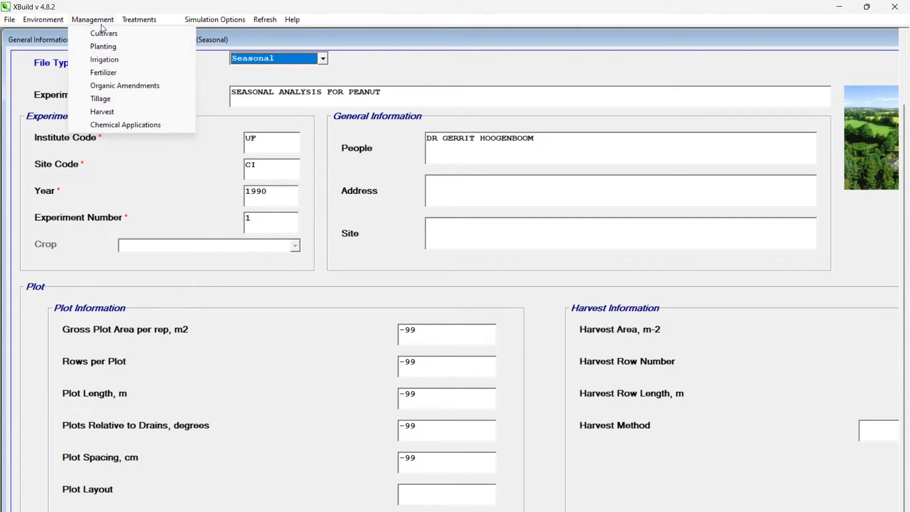
pyautogui.click(203, 20)
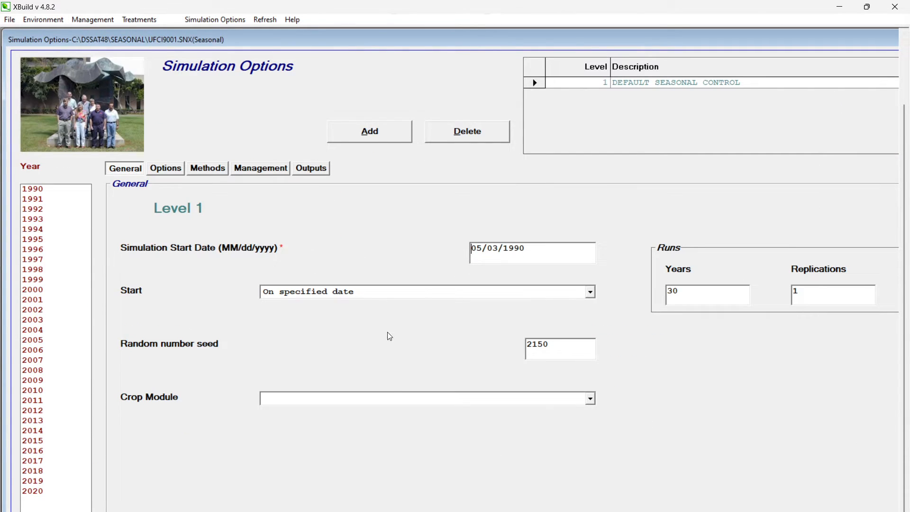
pyautogui.click(501, 256)
pyautogui.press('BackSpace')
pyautogui.write('2')
pyautogui.moveTo(706, 298); pyautogui.dragTo(656, 293)
# Review the level 1 process options and check the choices available for symbiosis.
pyautogui.click(167, 171)
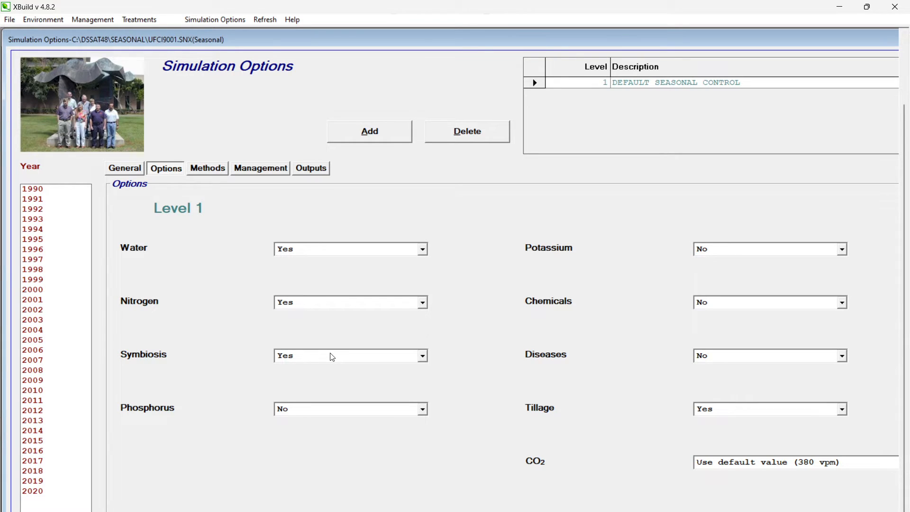
pyautogui.click(346, 361)
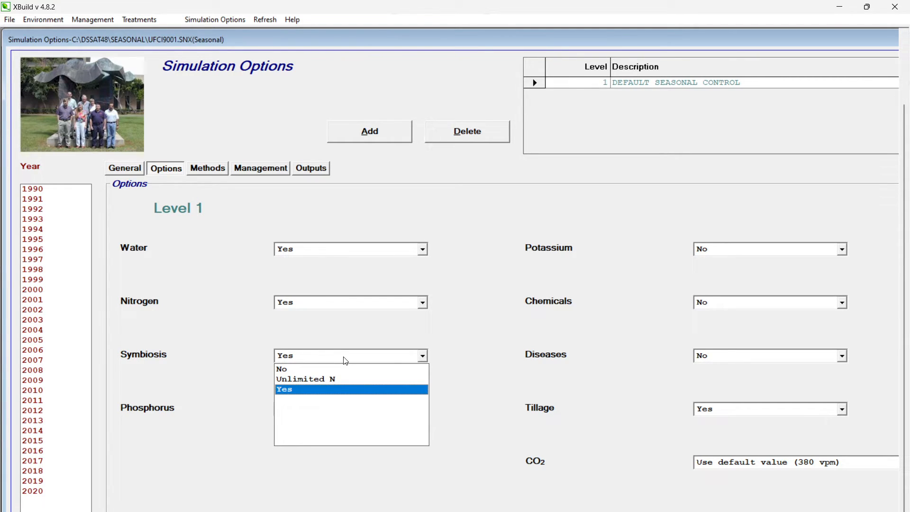
pyautogui.click(346, 360)
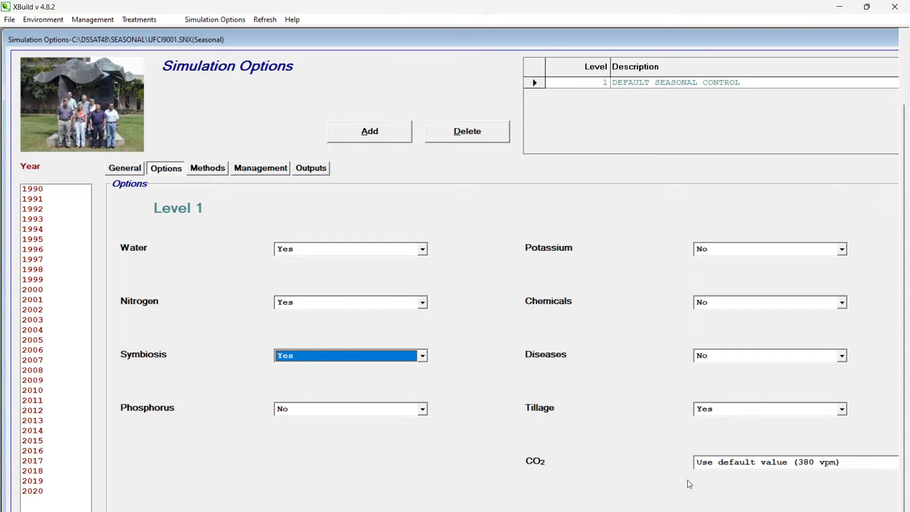
# Set the weather method to Measured data and review the other simulation methods.
pyautogui.click(219, 175)
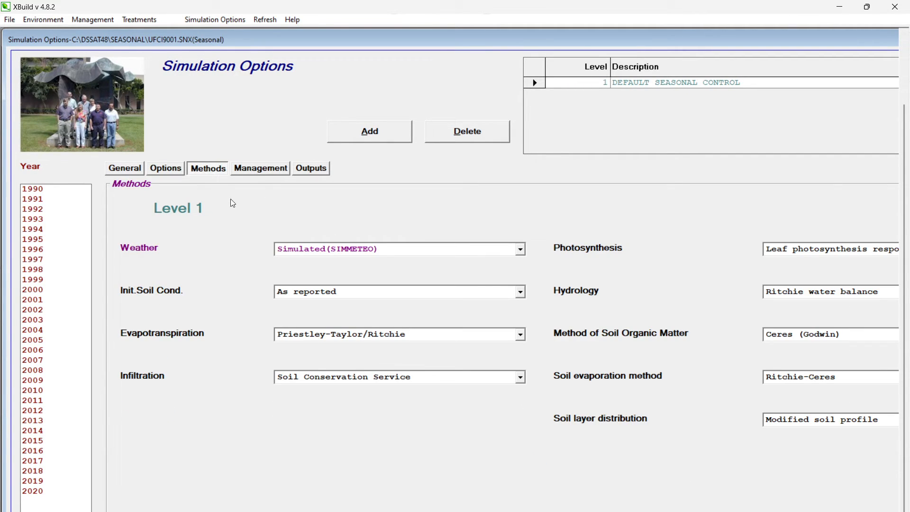
pyautogui.click(363, 252)
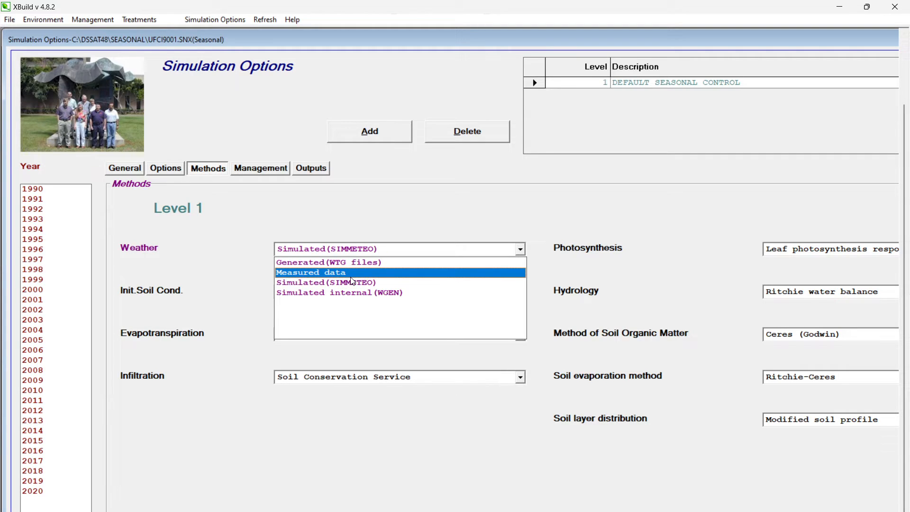
pyautogui.click(351, 277)
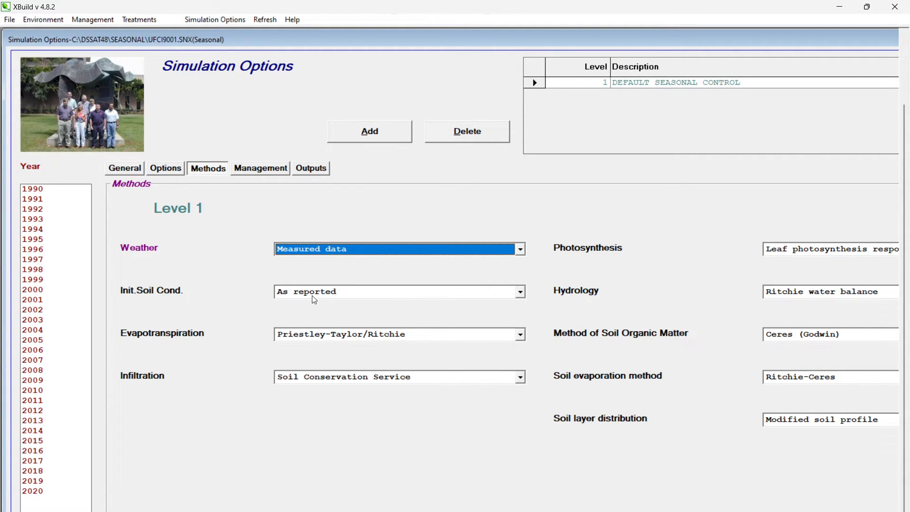
pyautogui.hscroll(-1, 449, 269)
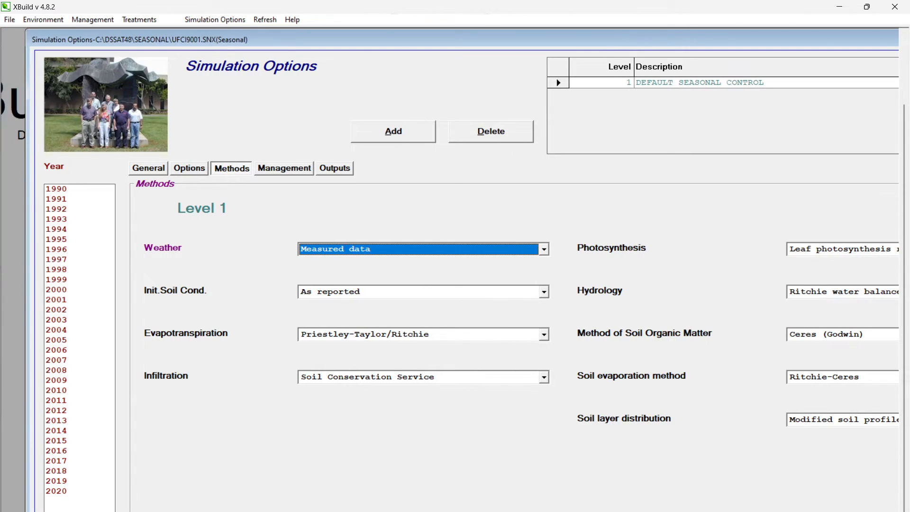
pyautogui.hscroll(3, 756, 331)
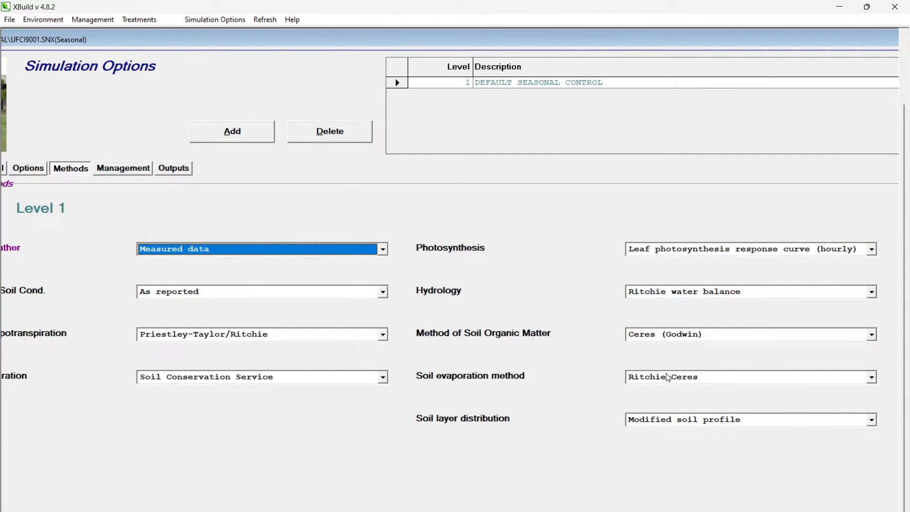
# Review the simulation's management settings for planting, irrigation, fertilizer, organic amendments and harvest.
pyautogui.click(124, 171)
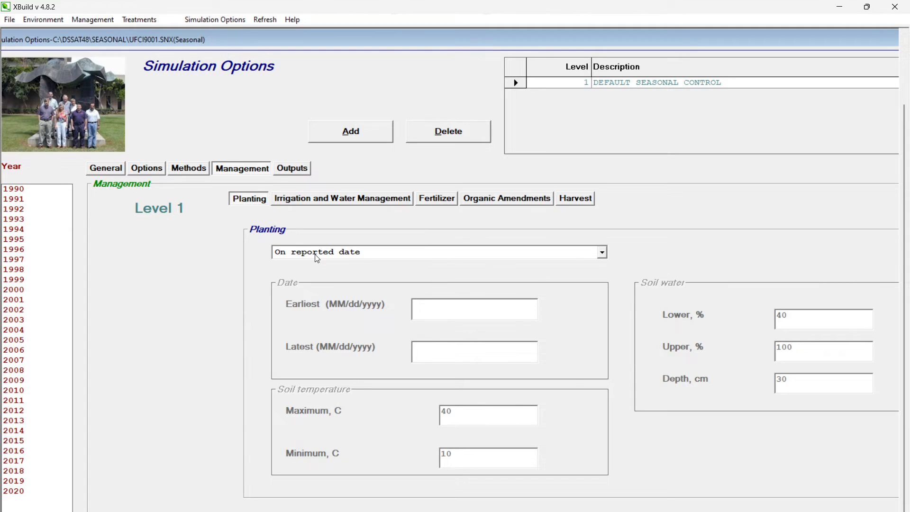
pyautogui.click(331, 201)
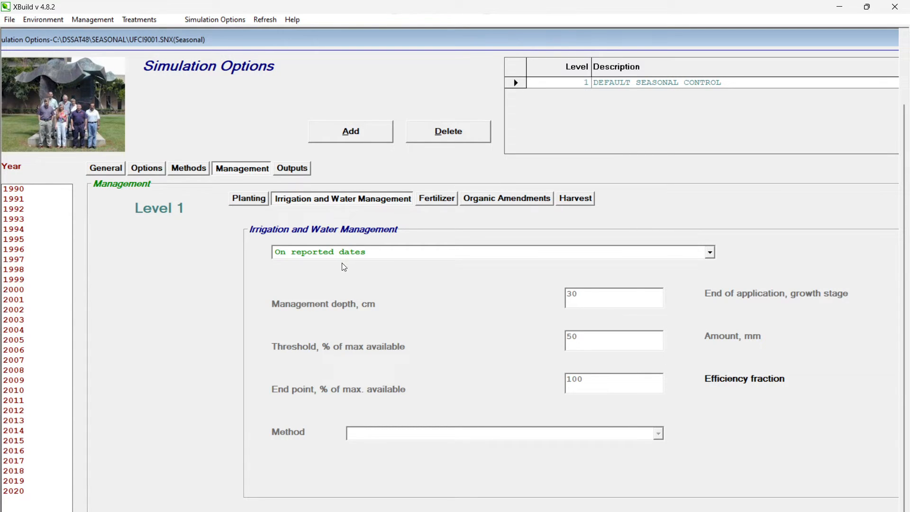
pyautogui.click(350, 254)
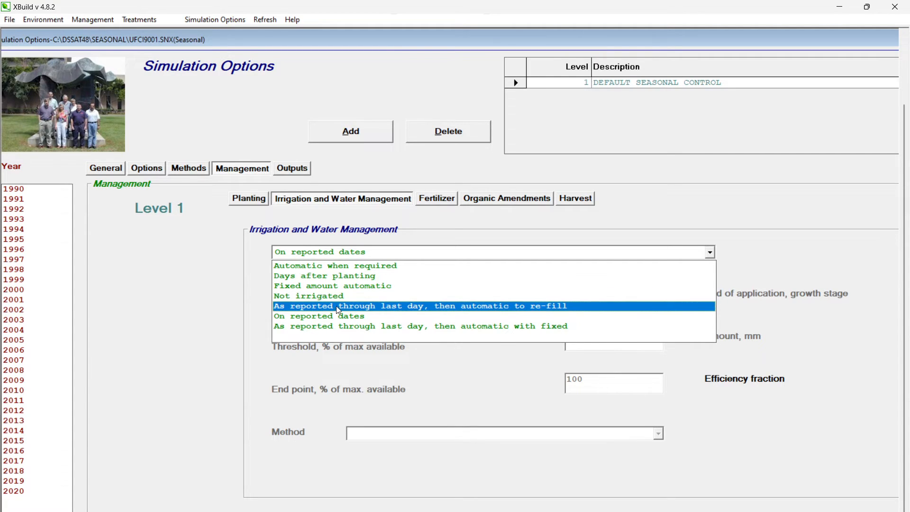
pyautogui.click(341, 249)
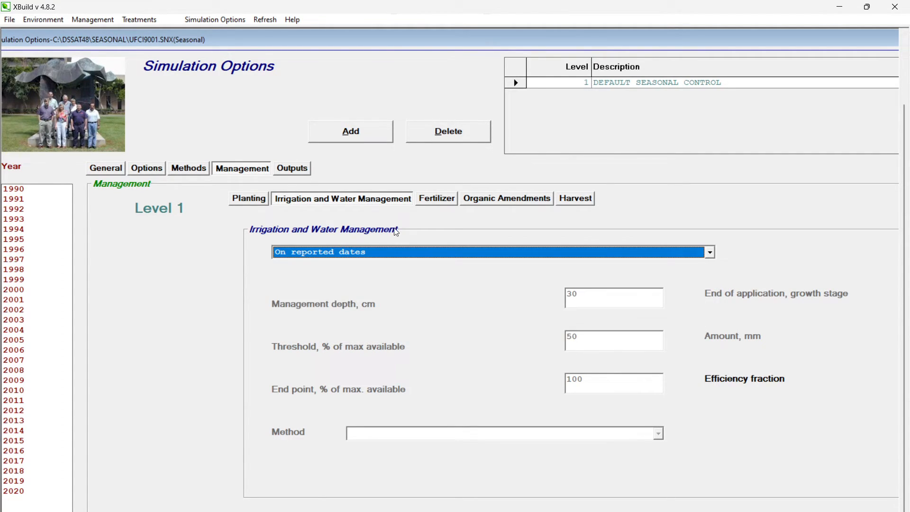
pyautogui.click(441, 199)
pyautogui.click(508, 199)
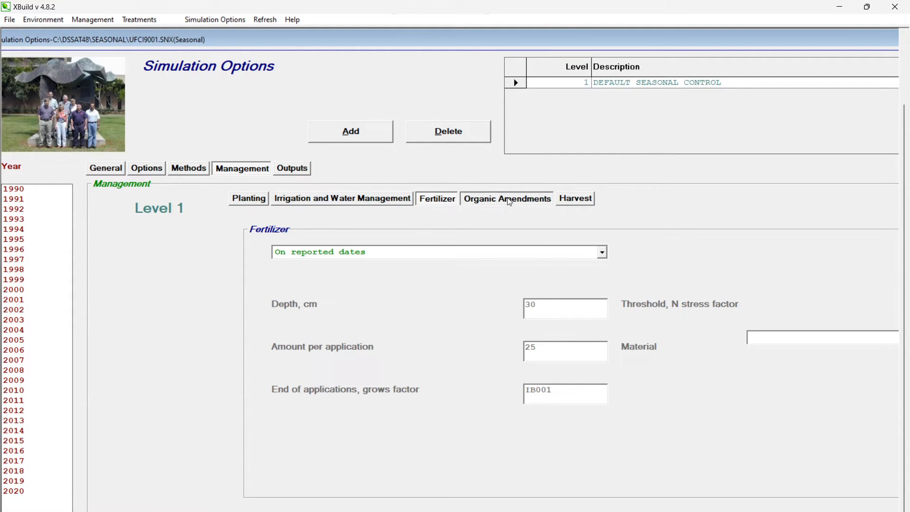
pyautogui.click(591, 199)
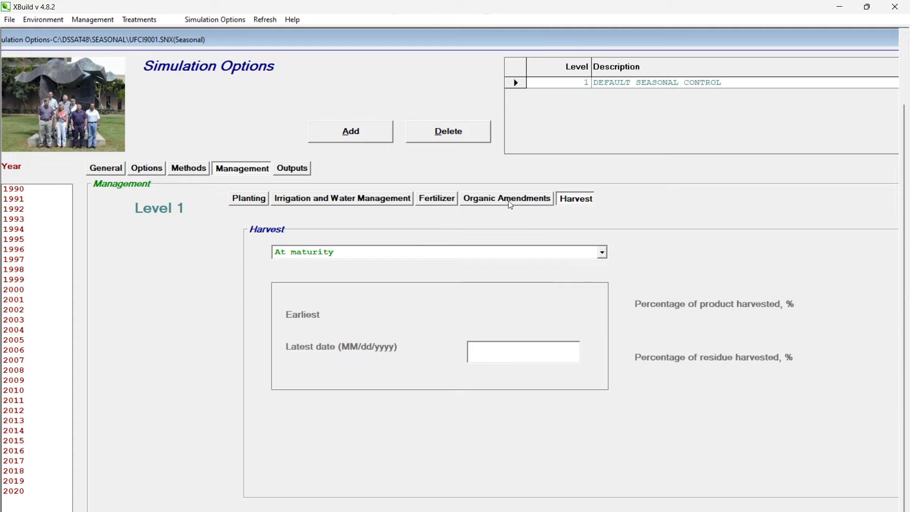
# Set the frequency of output to 10 days in the simulation's output settings.
pyautogui.click(293, 171)
pyautogui.click(446, 243)
pyautogui.press('BackSpace')
pyautogui.write('0')
pyautogui.moveTo(488, 511); pyautogui.dragTo(521, 511)
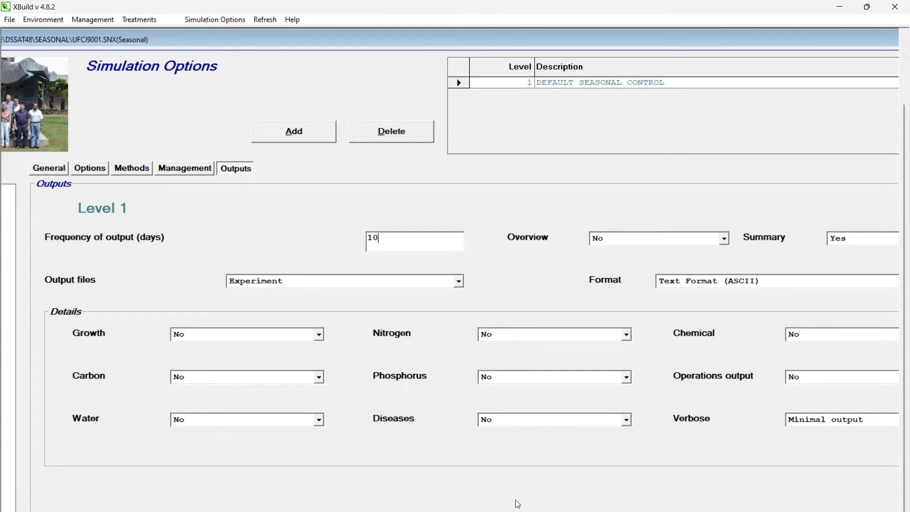
# Keep Verbose at Minimal output in the output settings and save the simulation options.
pyautogui.hscroll(3, 450, 270)
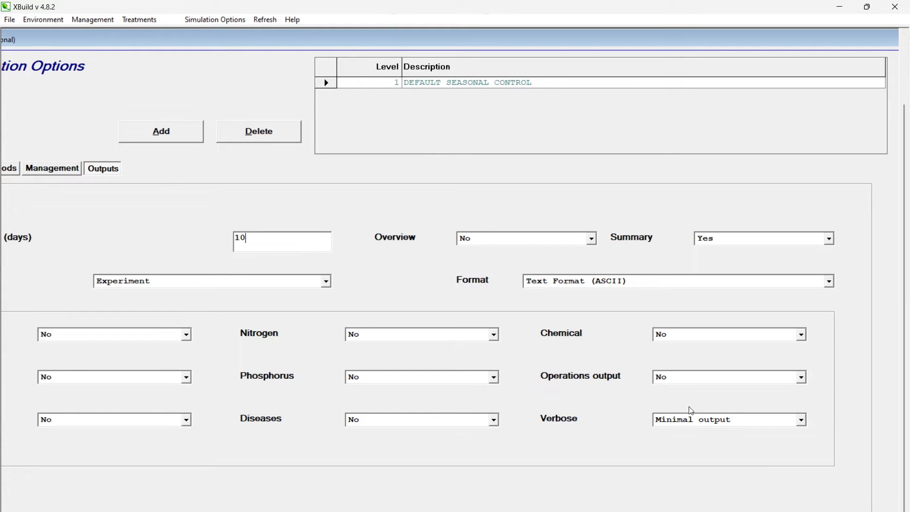
pyautogui.click(688, 421)
pyautogui.click(689, 424)
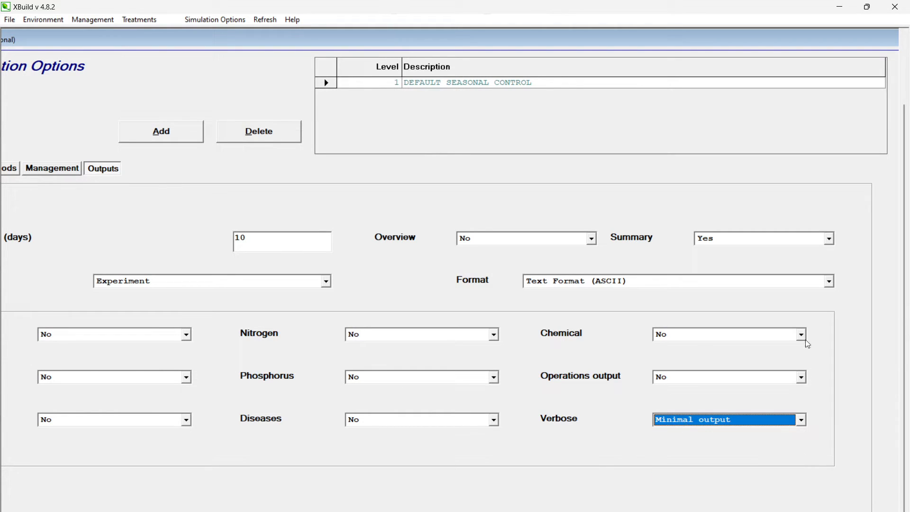
pyautogui.scroll(-3, 893, 298)
pyautogui.click(846, 460)
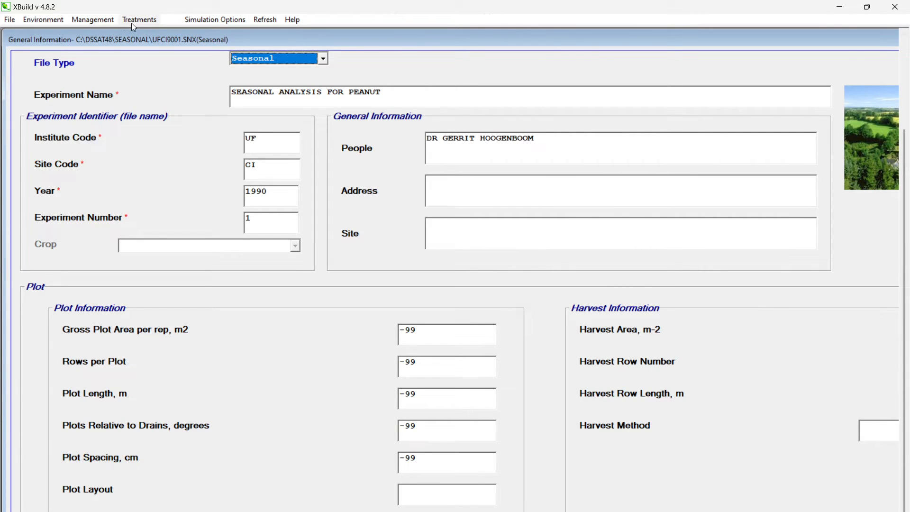
# Open the irrigation management and define the 05/02/1990 application as 13 mm of water with the Furrow, mm operation.
pyautogui.click(132, 23)
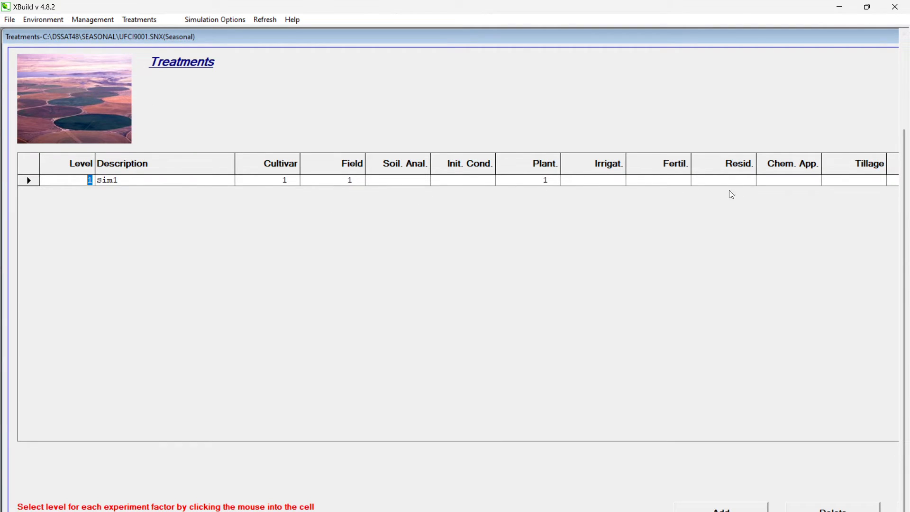
pyautogui.click(104, 21)
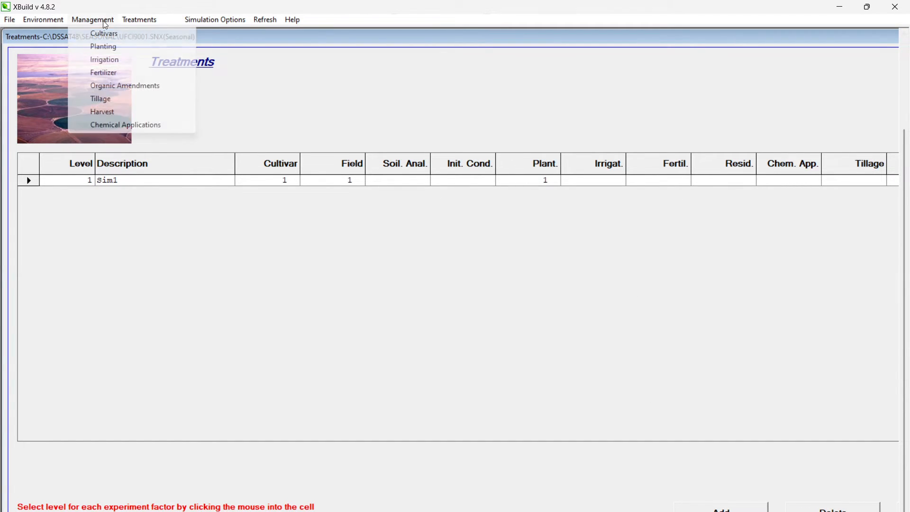
pyautogui.click(105, 60)
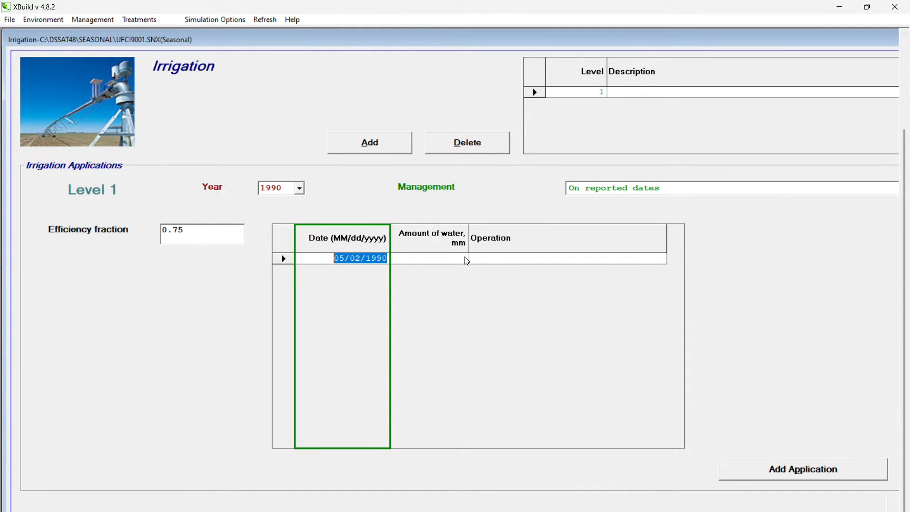
pyautogui.click(432, 262)
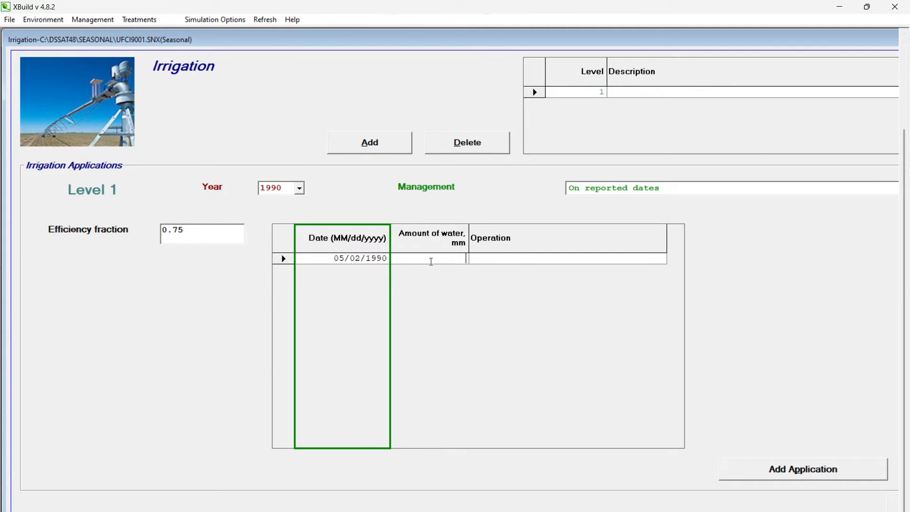
pyautogui.write('13')
pyautogui.click(493, 260)
# Add a second irrigation application and set its date to 05/05/1990.
pyautogui.click(815, 471)
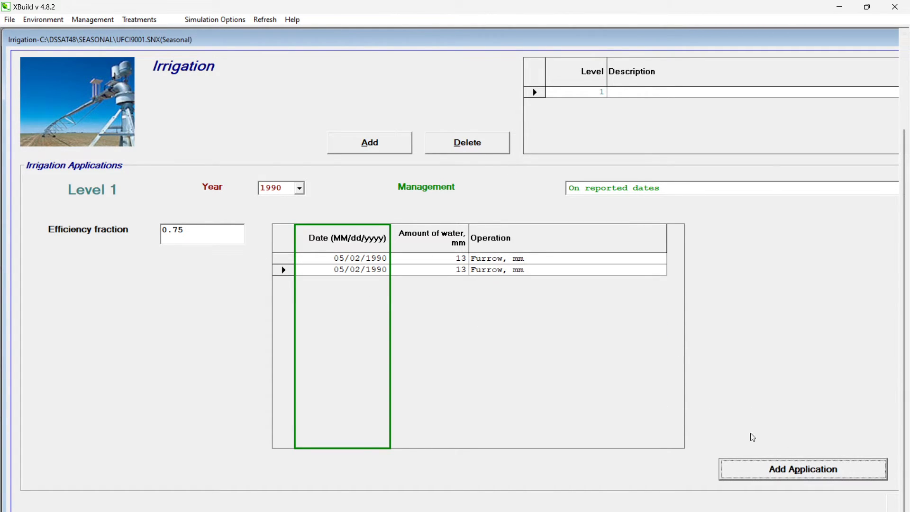
pyautogui.click(360, 271)
pyautogui.press('BackSpace')
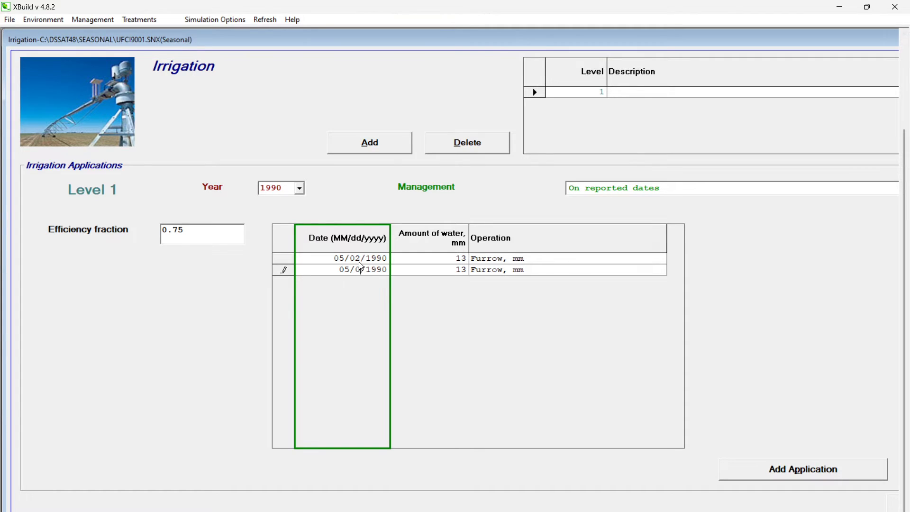
pyautogui.click(360, 261)
pyautogui.click(454, 316)
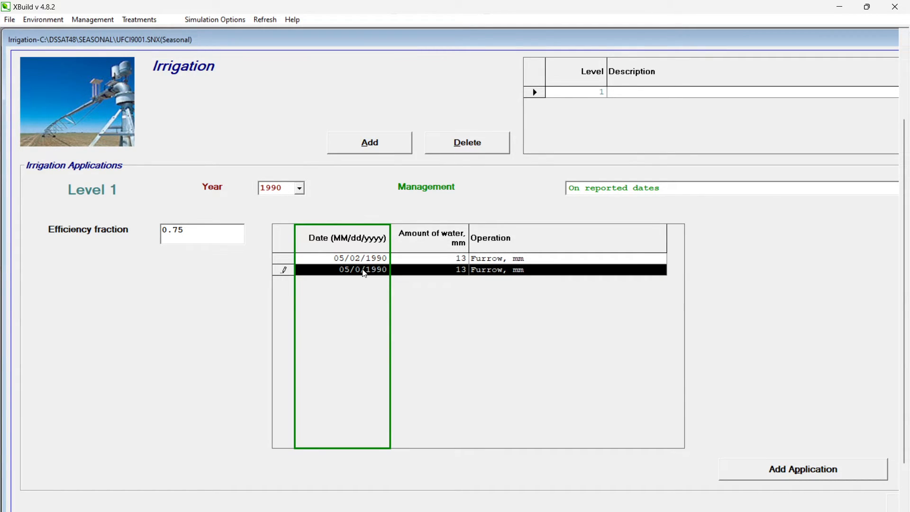
pyautogui.click(361, 270)
pyautogui.write('5')
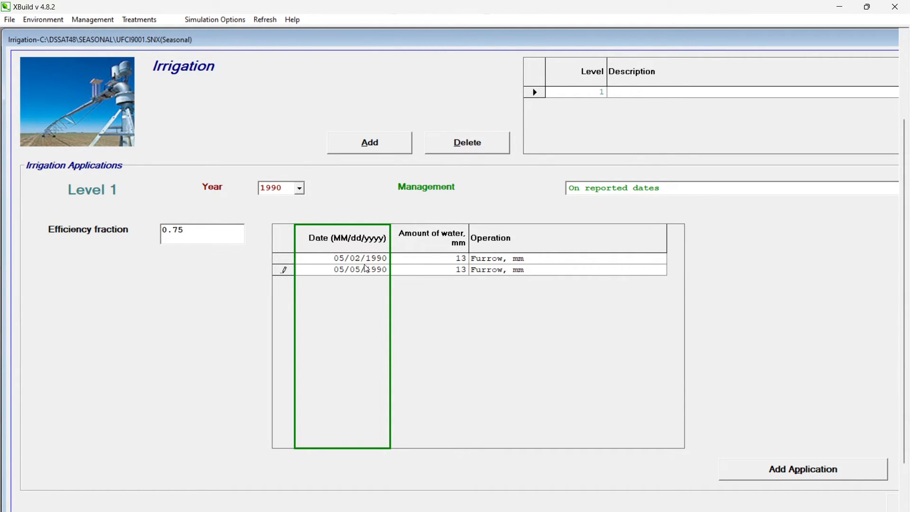
# Change the first irrigation date to 05/03/1990, add a third application and set the last row's date to 05/05/1990.
pyautogui.click(360, 259)
pyautogui.click(360, 259)
pyautogui.press('BackSpace')
pyautogui.write('3')
pyautogui.click(771, 474)
pyautogui.click(352, 281)
pyautogui.click(355, 281)
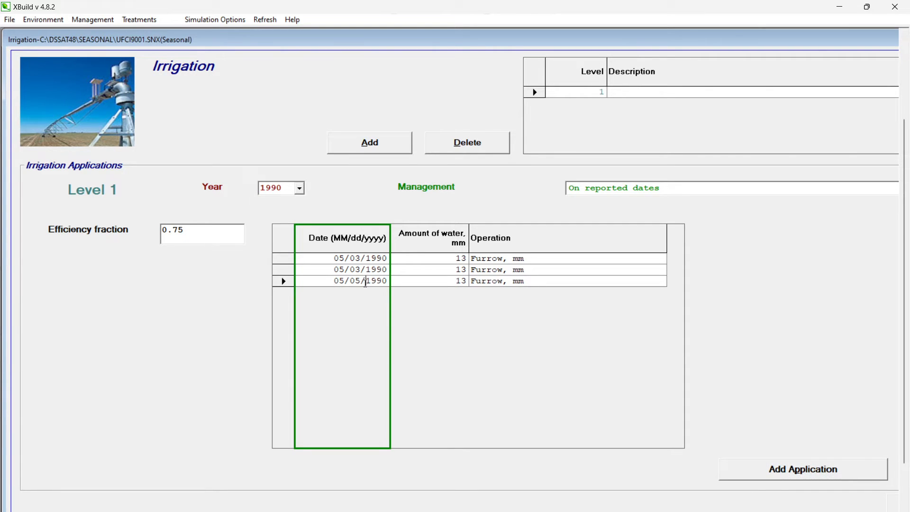
pyautogui.press('Delete')
pyautogui.write('5')
# Open the fertilizer management and set the application date to 05/04/1990.
pyautogui.click(93, 23)
pyautogui.click(102, 72)
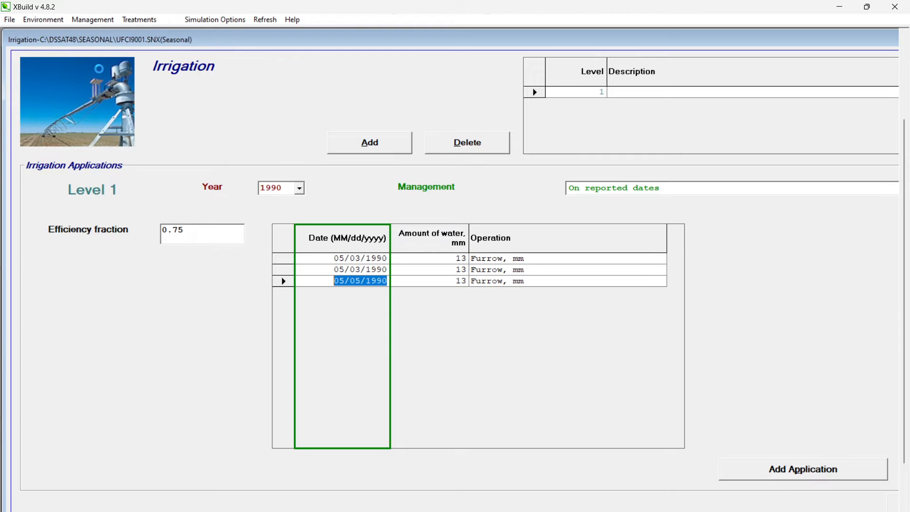
pyautogui.click(121, 247)
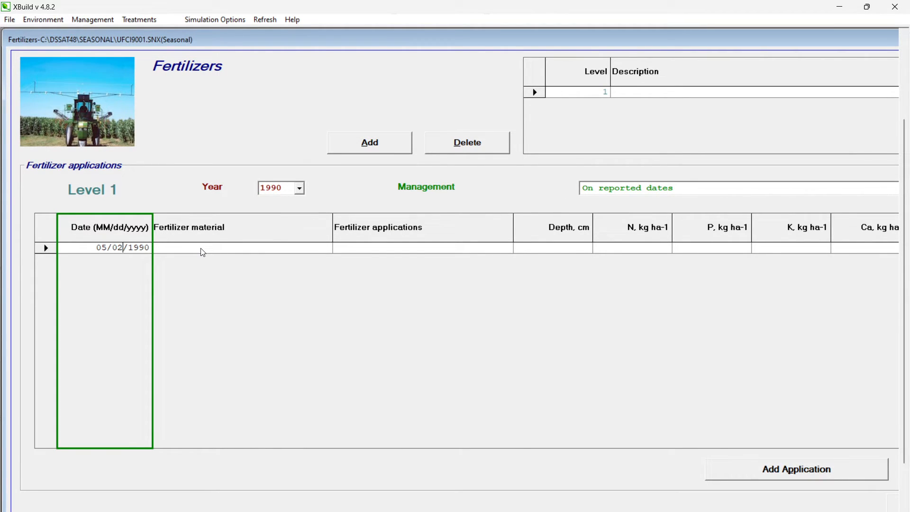
pyautogui.press('BackSpace')
pyautogui.write('3')
pyautogui.press('BackSpace')
pyautogui.write('4')
# Set the fertilizer application to NPK - urea, Broadcast, not incorporated, at a depth of 5 cm.
pyautogui.click(260, 253)
pyautogui.moveTo(417, 264); pyautogui.dragTo(418, 316)
pyautogui.click(218, 296)
pyautogui.click(440, 251)
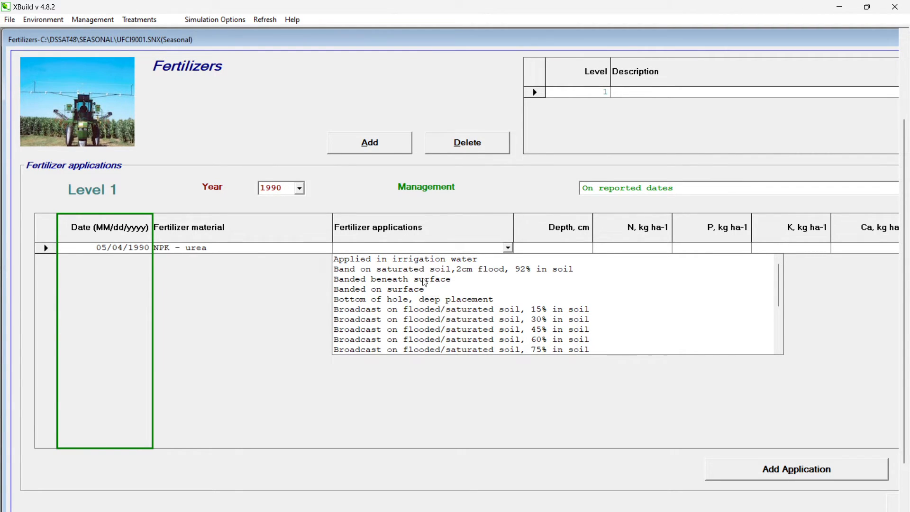
pyautogui.moveTo(781, 293); pyautogui.dragTo(781, 321)
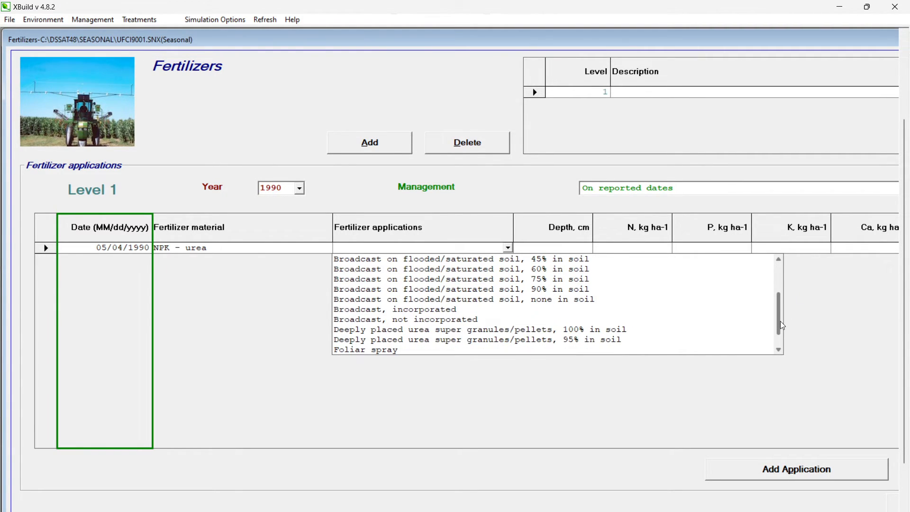
pyautogui.click(437, 312)
pyautogui.click(577, 250)
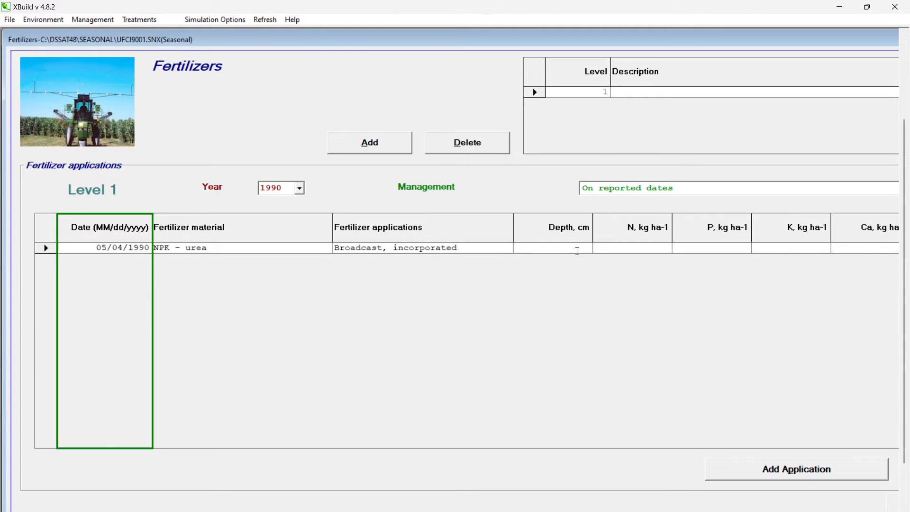
pyautogui.write('5')
pyautogui.click(513, 253)
pyautogui.click(444, 321)
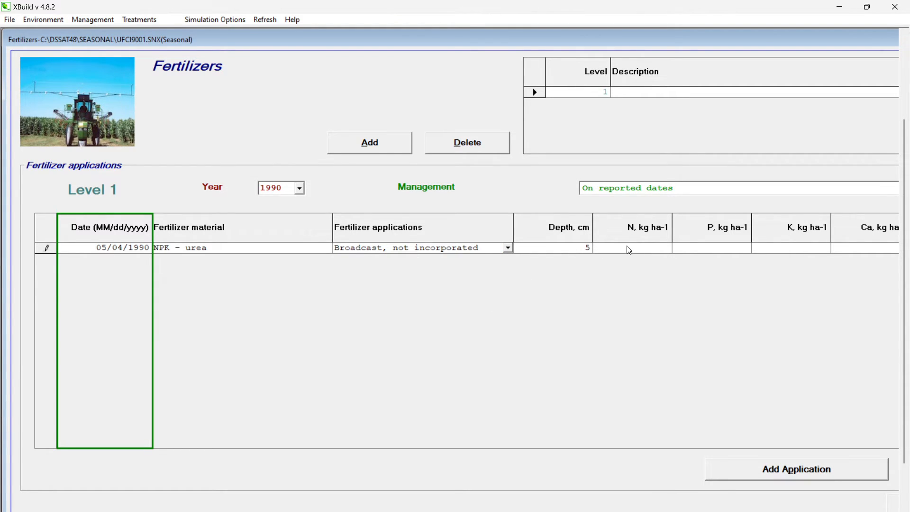
# Enter fertilizer amounts of 28 N, 56 P and 84 K kg/ha and close the fertilizer settings.
pyautogui.click(646, 247)
pyautogui.click(647, 247)
pyautogui.write('28')
pyautogui.click(737, 251)
pyautogui.write('56')
pyautogui.click(798, 248)
pyautogui.write('84')
pyautogui.hscroll(2, 450, 270)
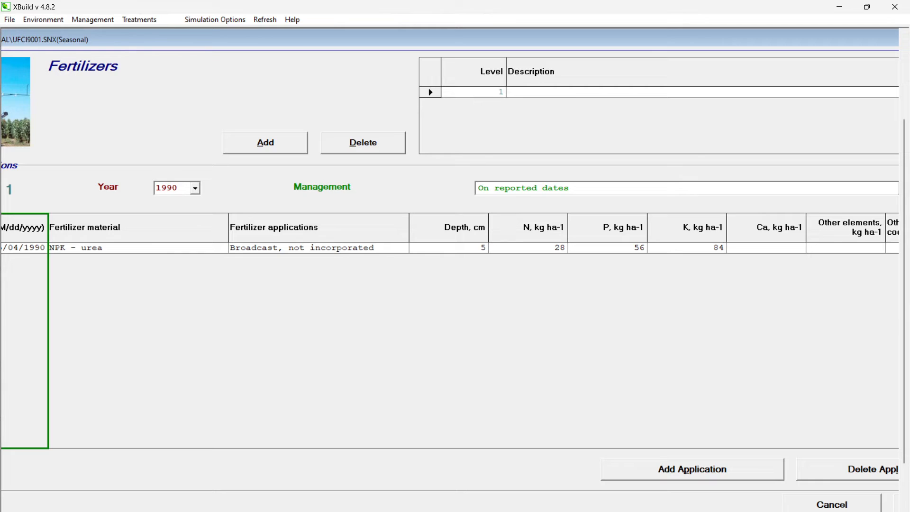
pyautogui.hscroll(2, 450, 270)
pyautogui.click(843, 505)
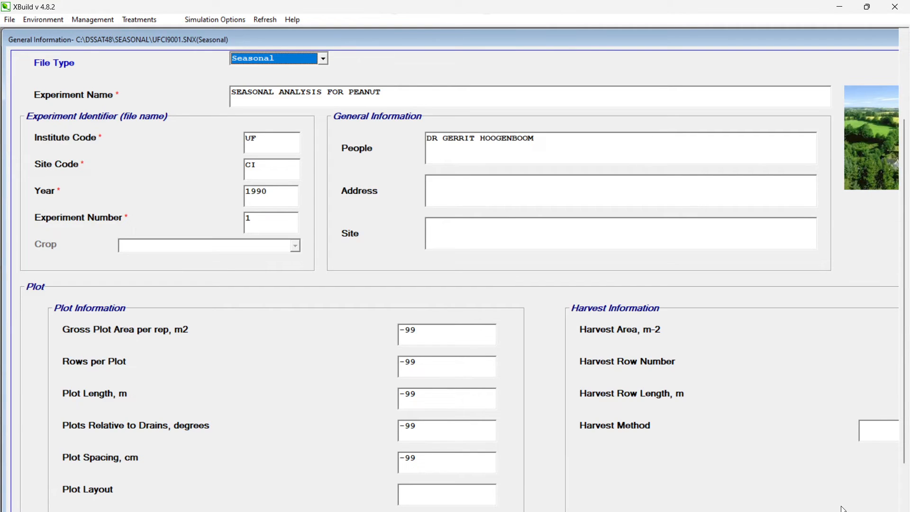
# Check the tillage management settings and the treatments table.
pyautogui.click(92, 19)
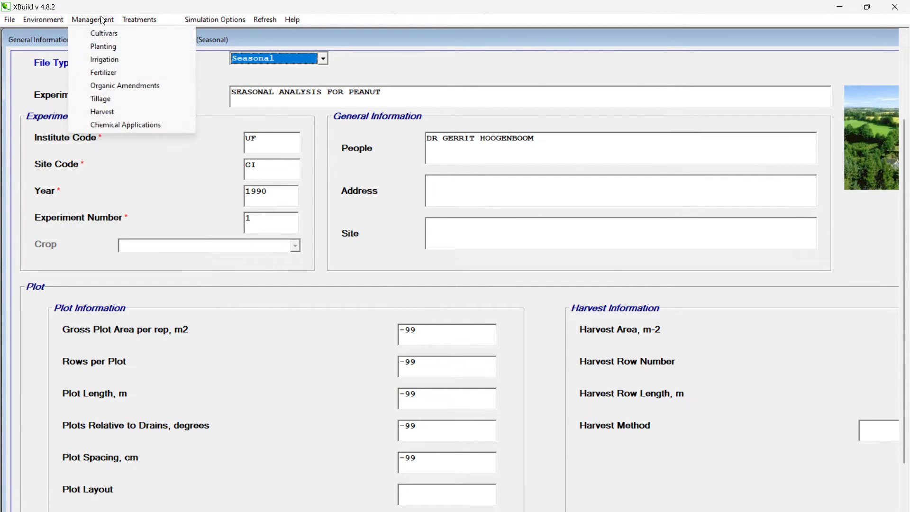
pyautogui.click(116, 100)
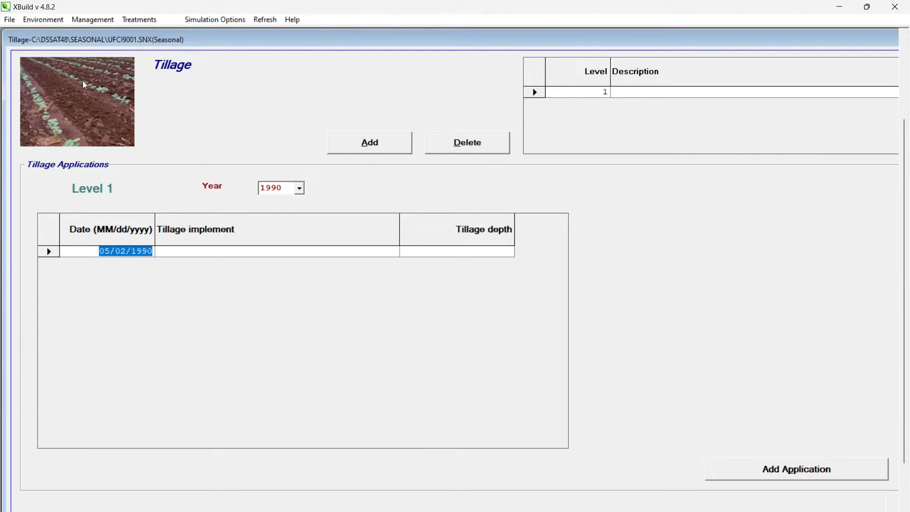
pyautogui.click(97, 21)
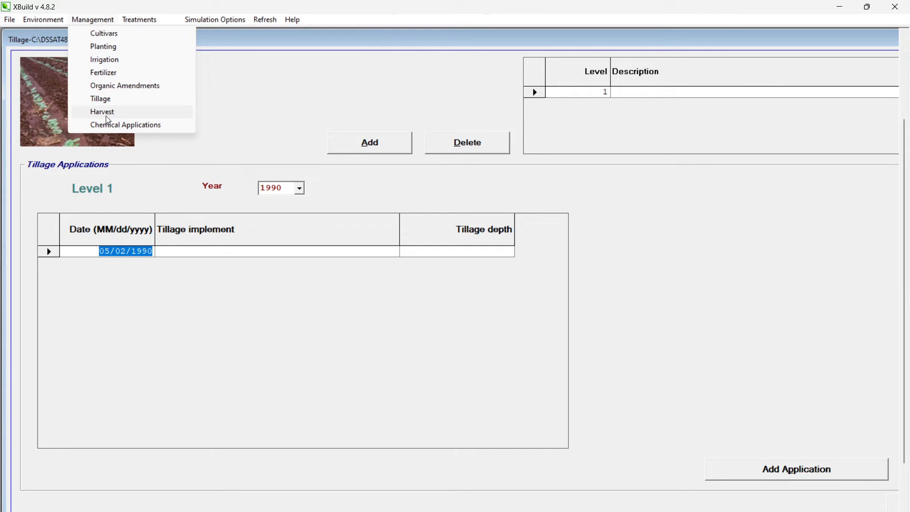
pyautogui.click(131, 23)
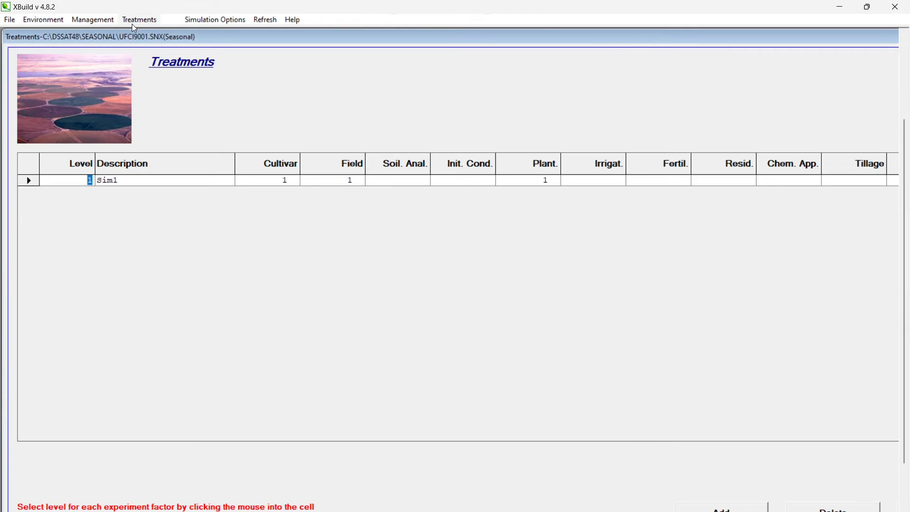
# Add a second simulation options level and describe level 1 as IRRIGATED.
pyautogui.click(202, 20)
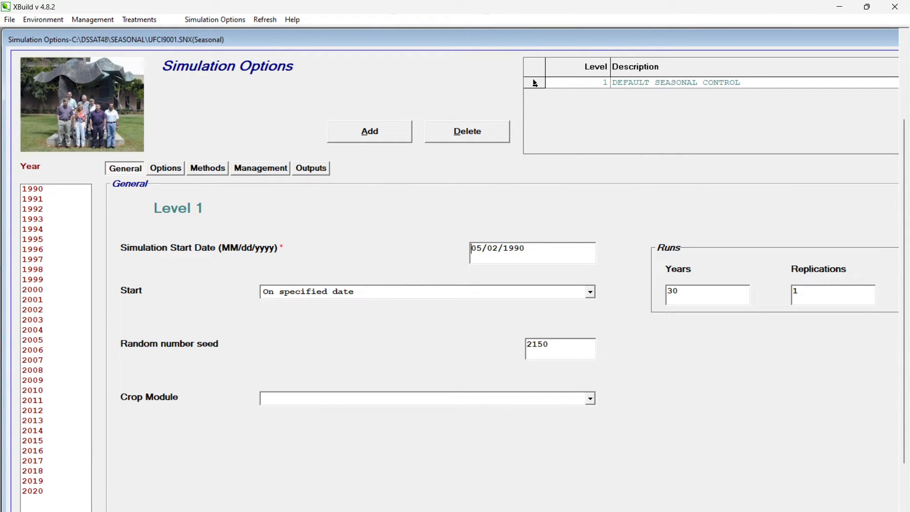
pyautogui.click(387, 127)
pyautogui.click(647, 82)
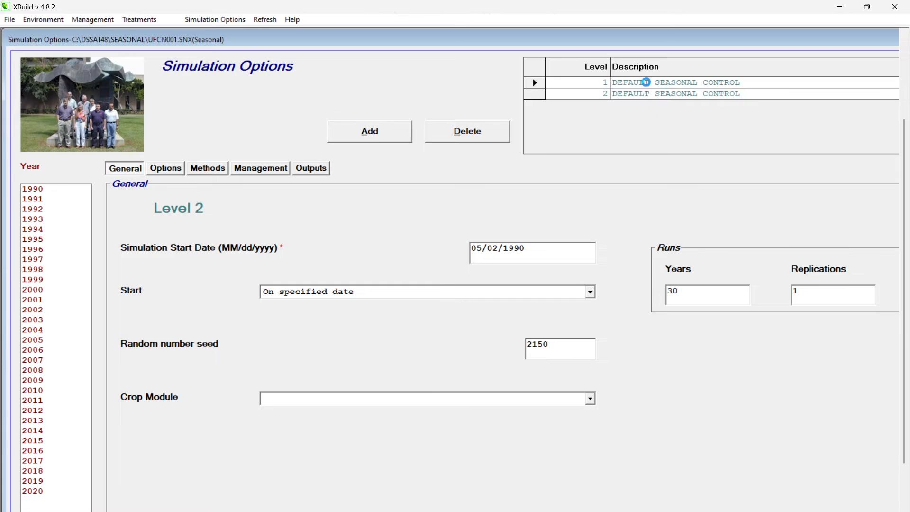
pyautogui.write('IRR')
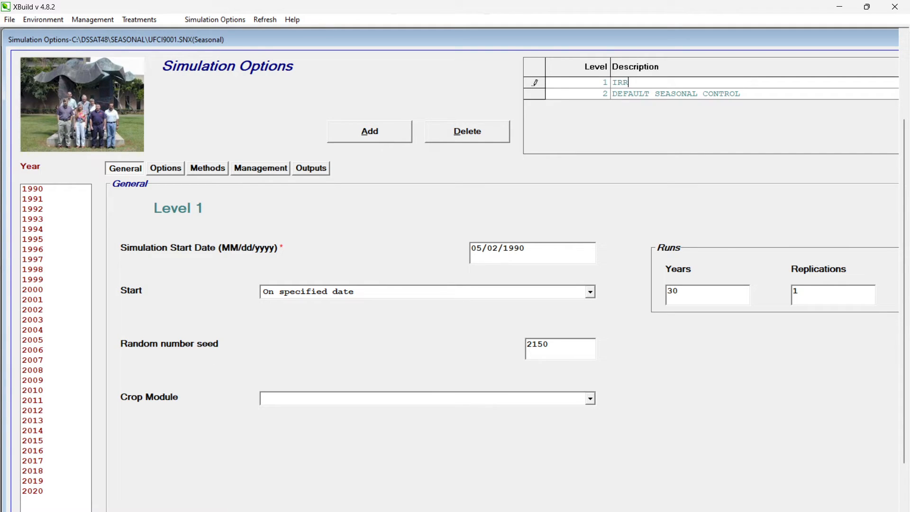
pyautogui.write('IGATED')
# Describe simulation options level 2 as RAINFED.
pyautogui.click(679, 98)
pyautogui.write('R')
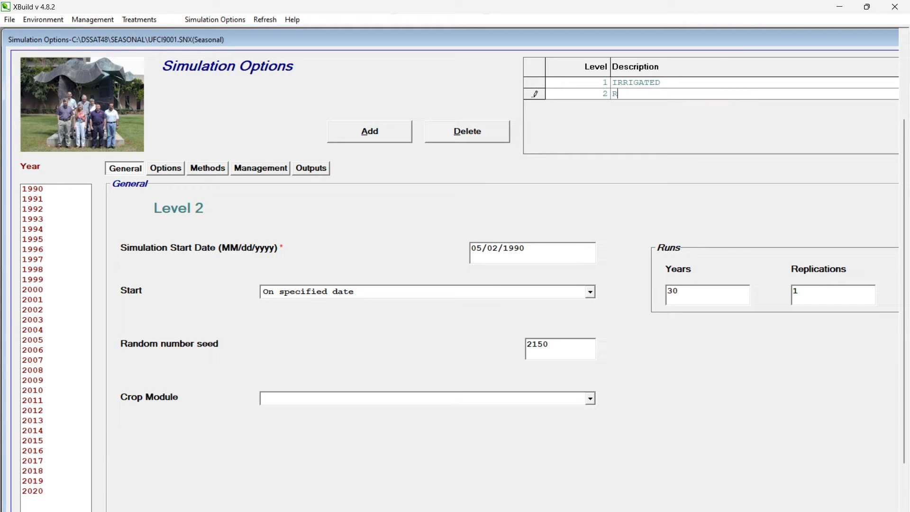
pyautogui.write('AINDFE')
pyautogui.press('BackSpace')
pyautogui.press('BackSpace')
pyautogui.press('BackSpace')
pyautogui.write('FED')
# Set the RAINFED level's irrigation management to Not irrigated and review its fertilizer, organic amendments and output settings.
pyautogui.click(535, 95)
pyautogui.click(260, 173)
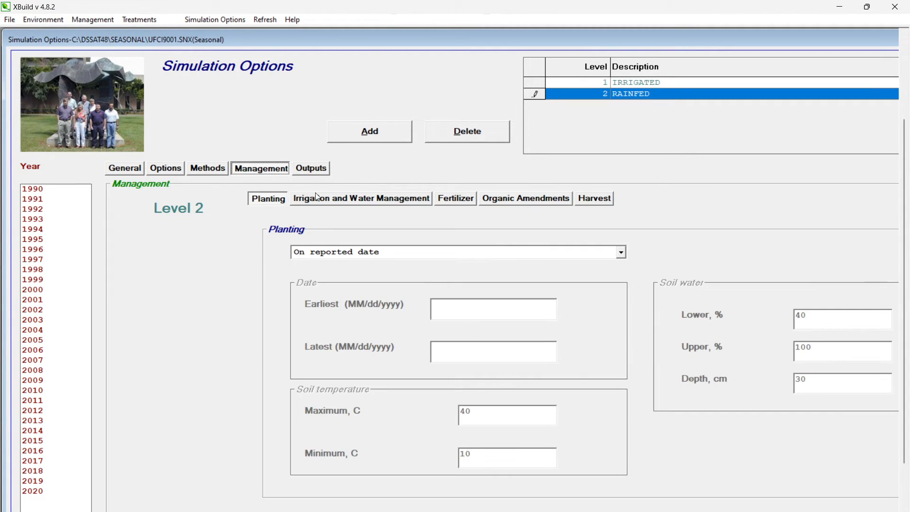
pyautogui.click(378, 203)
pyautogui.click(277, 201)
pyautogui.click(363, 202)
pyautogui.click(386, 248)
pyautogui.click(401, 254)
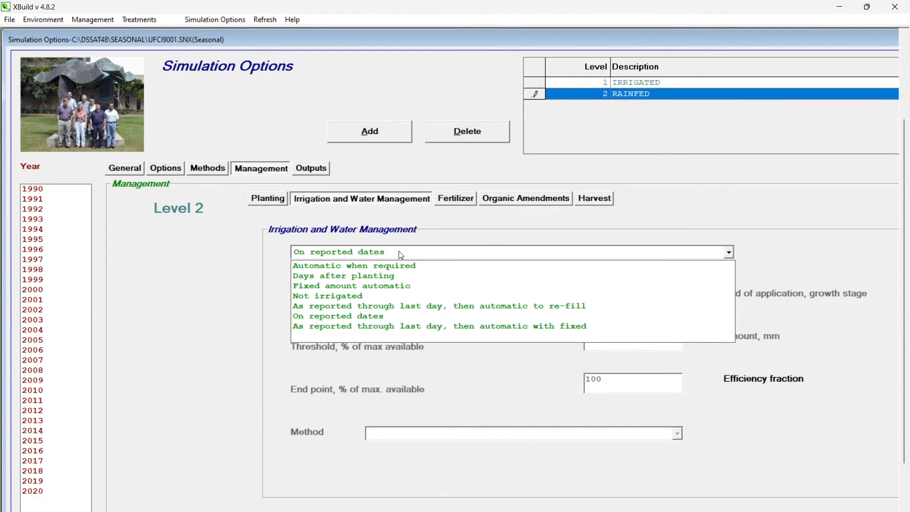
pyautogui.click(364, 297)
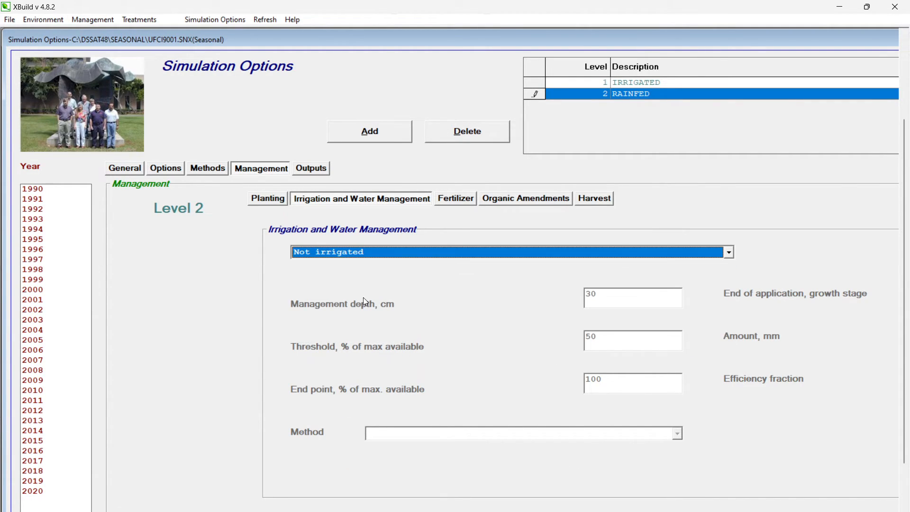
pyautogui.click(458, 203)
pyautogui.click(507, 204)
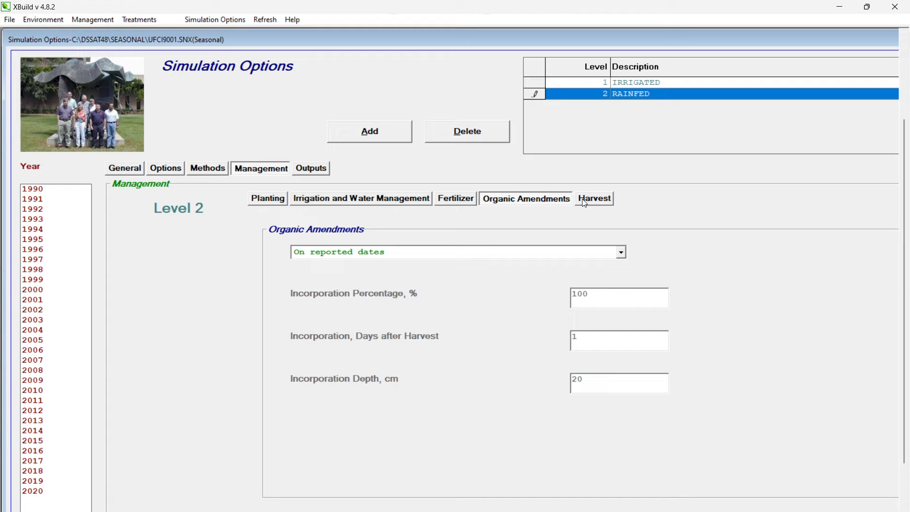
pyautogui.click(313, 170)
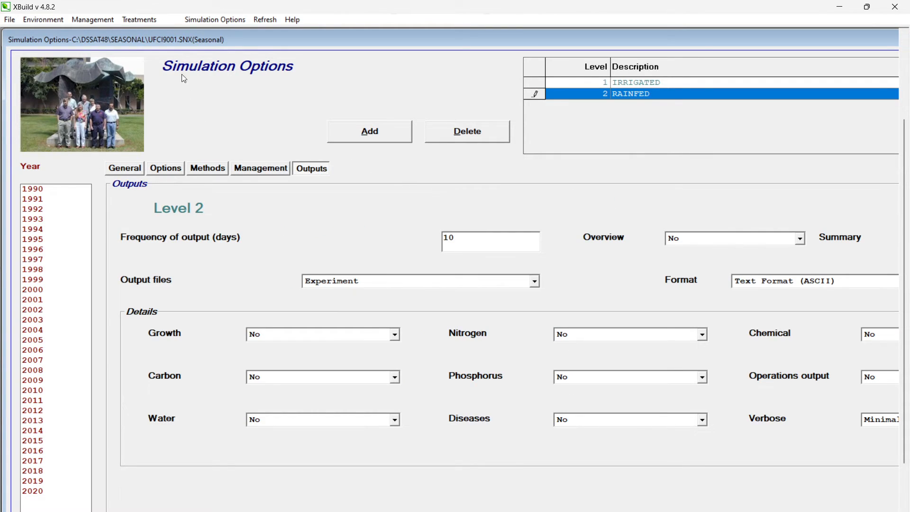
# Add a second treatment level to the treatments table.
pyautogui.click(149, 18)
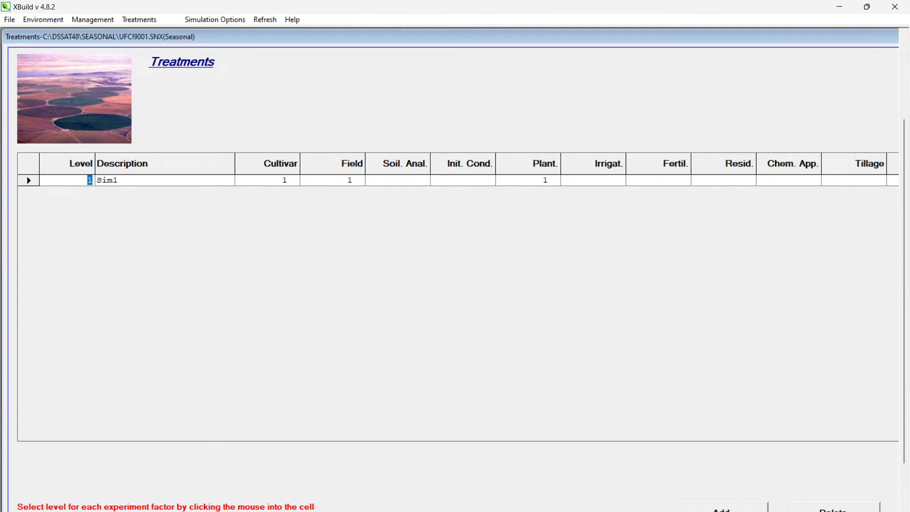
pyautogui.click(721, 507)
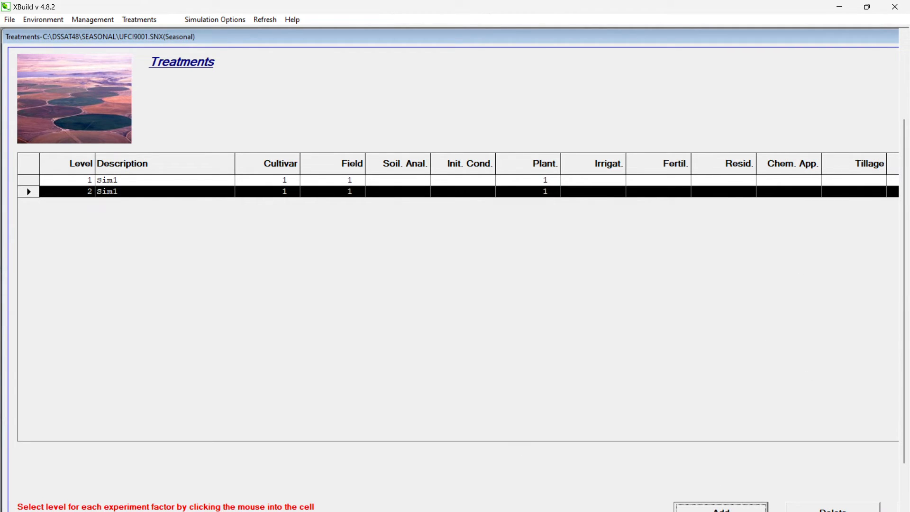
# Assign simulation control level 2 (RAINFED) to the second treatment.
pyautogui.hscroll(3, 450, 270)
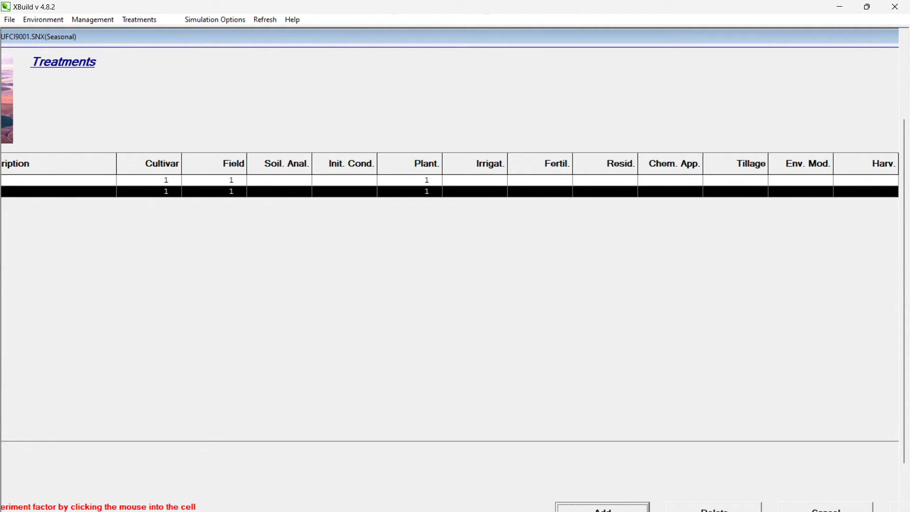
pyautogui.hscroll(1, 830, 226)
pyautogui.click(852, 194)
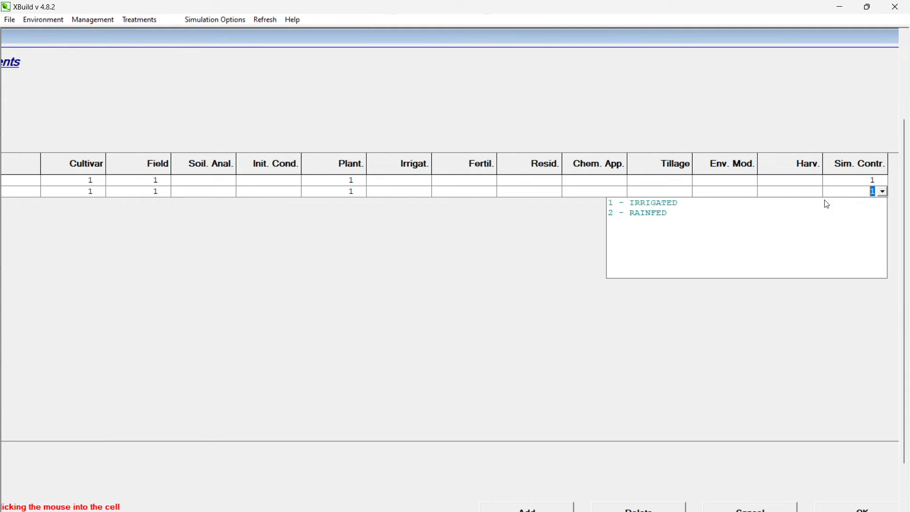
pyautogui.click(713, 214)
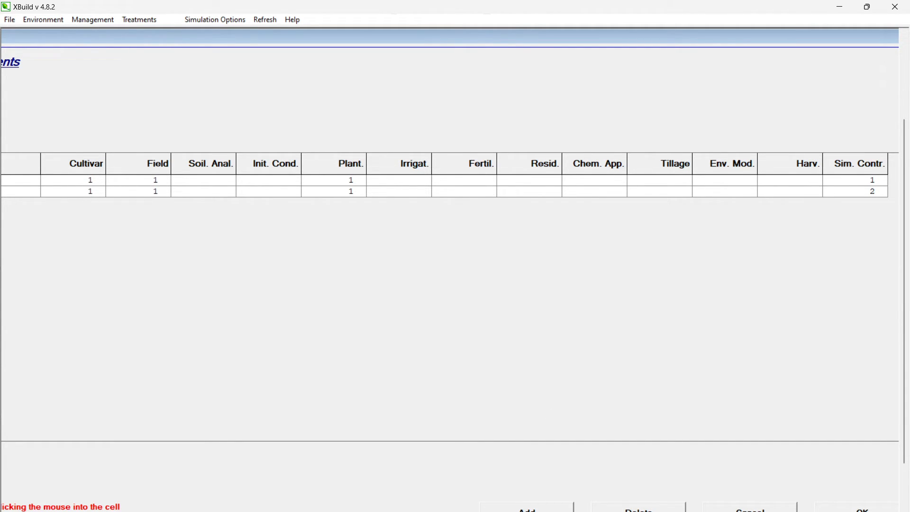
pyautogui.hscroll(-12, 451, 270)
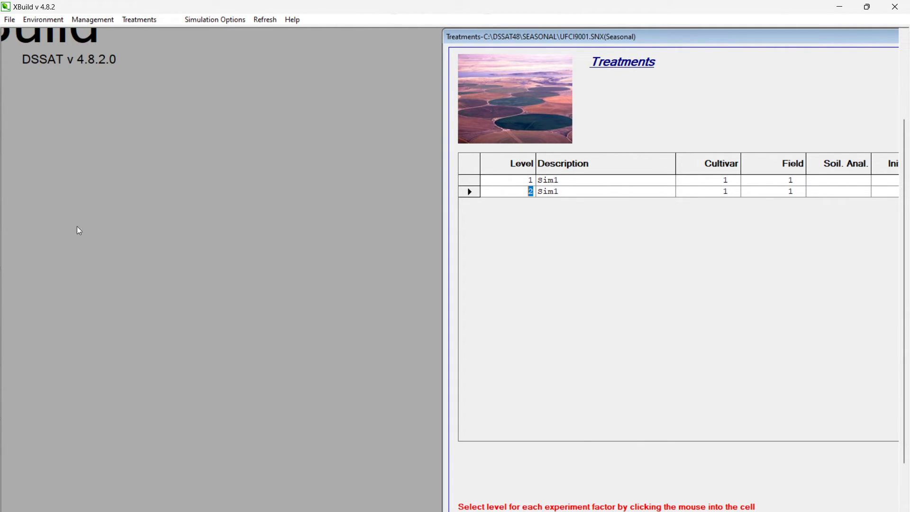
pyautogui.click(841, 7)
pyautogui.hotkey('alt', 'Tab')
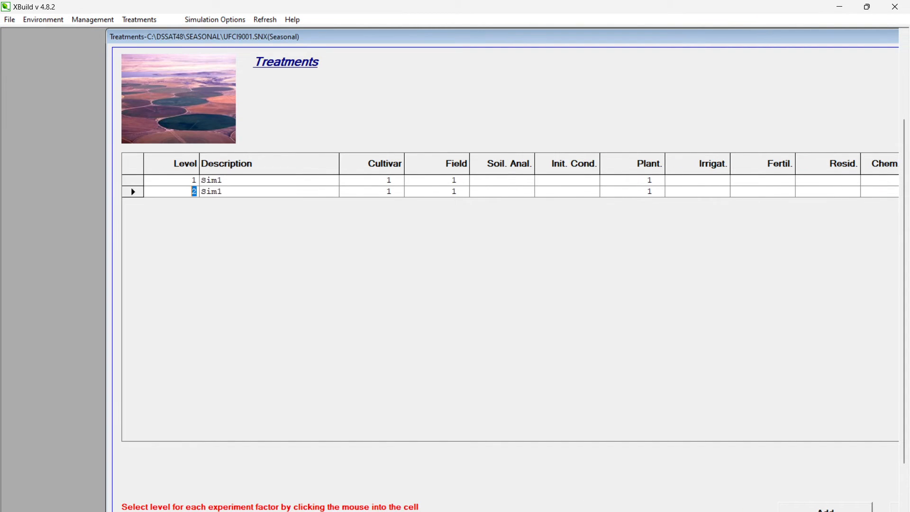
# Describe treatment level 1 as IRRIGATED and treatment level 2 as RAINFED.
pyautogui.click(224, 180)
pyautogui.write('RAIN')
pyautogui.press('BackSpace')
pyautogui.press('BackSpace')
pyautogui.press('BackSpace')
pyautogui.press('BackSpace')
pyautogui.write('IRRIGATED')
pyautogui.write('RAIND')
pyautogui.press('BackSpace')
pyautogui.write('FED')
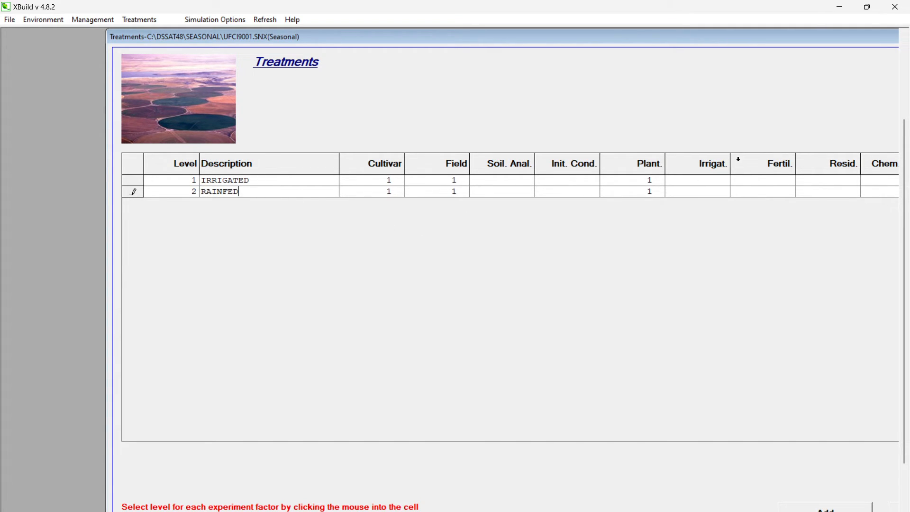
# Assign irrigation level 1 to the IRRIGATED treatment only and fertilizer level 1 to both treatments, and accept the treatments table.
pyautogui.click(720, 179)
pyautogui.click(707, 189)
pyautogui.click(776, 184)
pyautogui.click(771, 191)
pyautogui.click(772, 196)
pyautogui.click(769, 206)
pyautogui.hscroll(5, 455, 270)
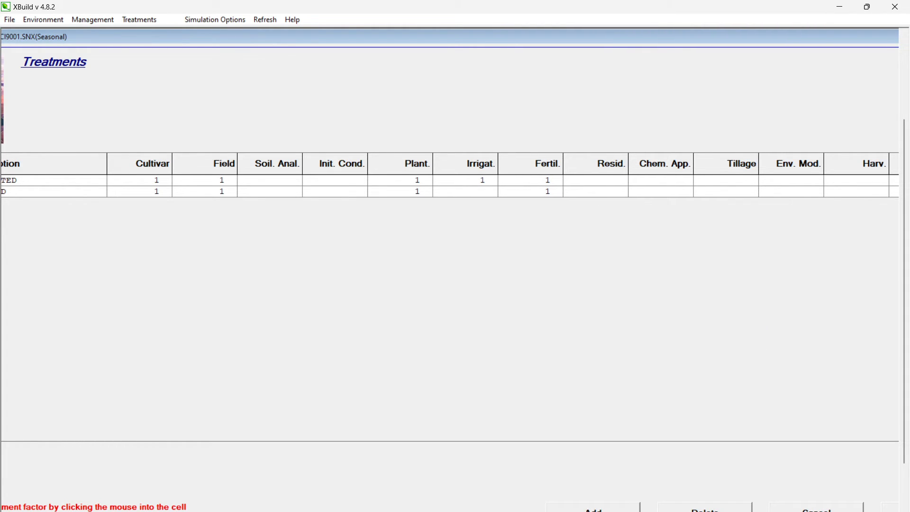
pyautogui.hscroll(2, 456, 270)
pyautogui.click(829, 510)
# Save the experiment file as UFCI9001.SNX in the Seasonal folder and close XBuild to return to DSSAT.
pyautogui.click(10, 19)
pyautogui.click(30, 82)
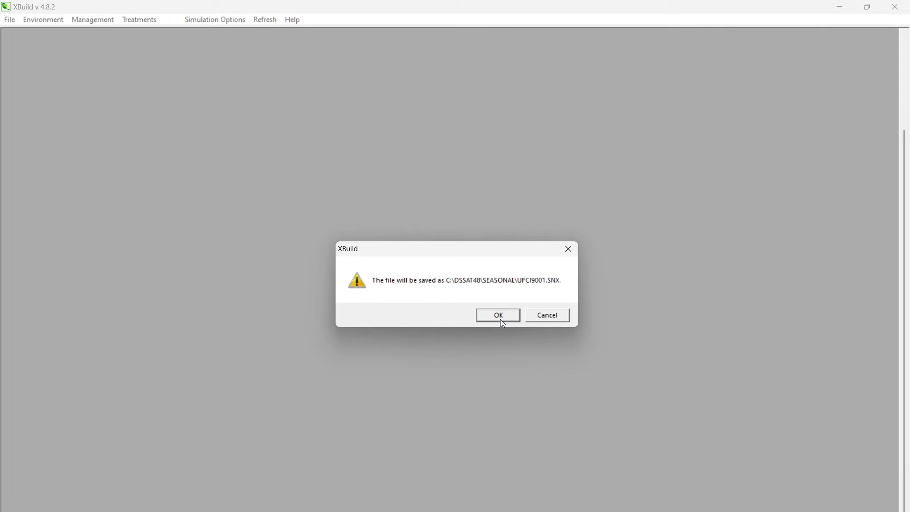
pyautogui.click(500, 320)
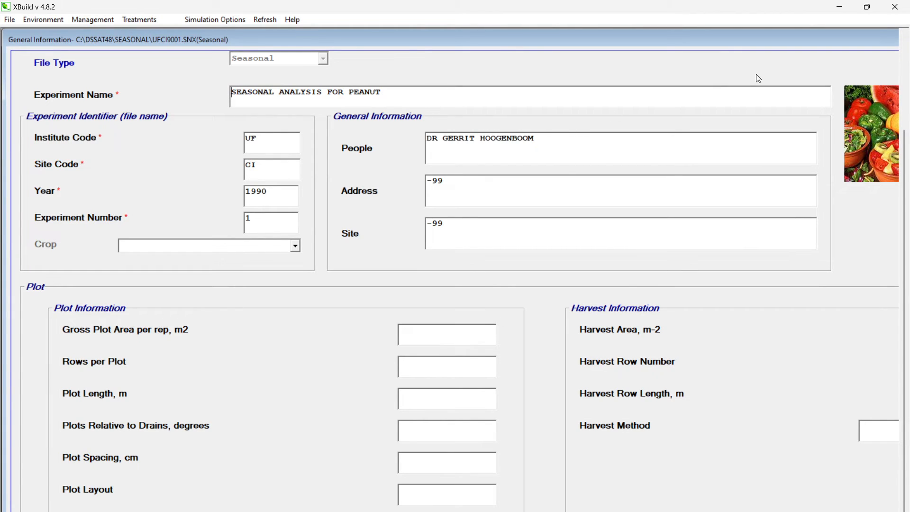
pyautogui.click(889, 9)
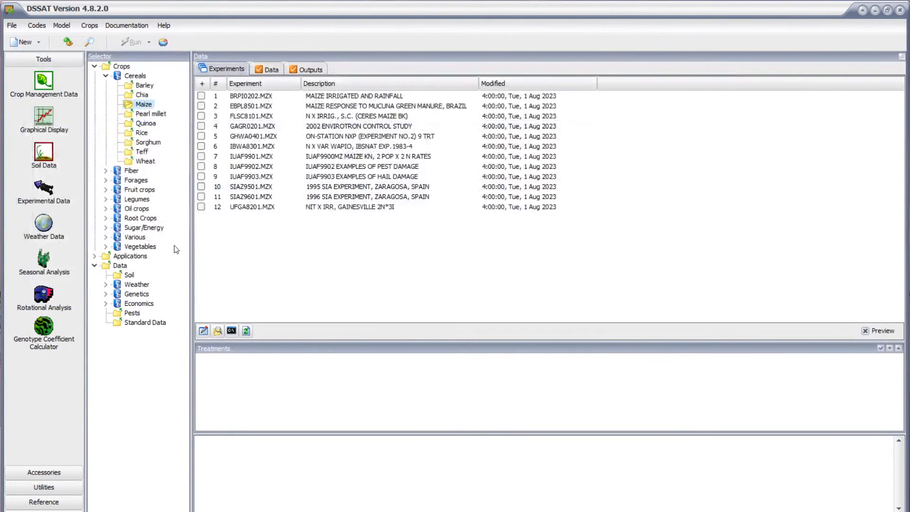
# List the Seasonal application experiments, refresh the list and select UFCI9001.SNX, SEASONAL ANALYSIS FOR PEANUT.
pyautogui.click(244, 332)
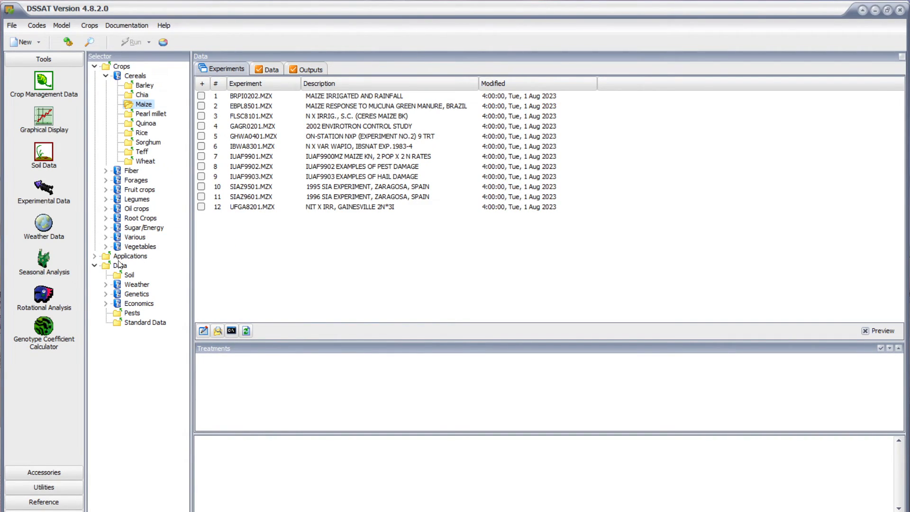
pyautogui.click(96, 257)
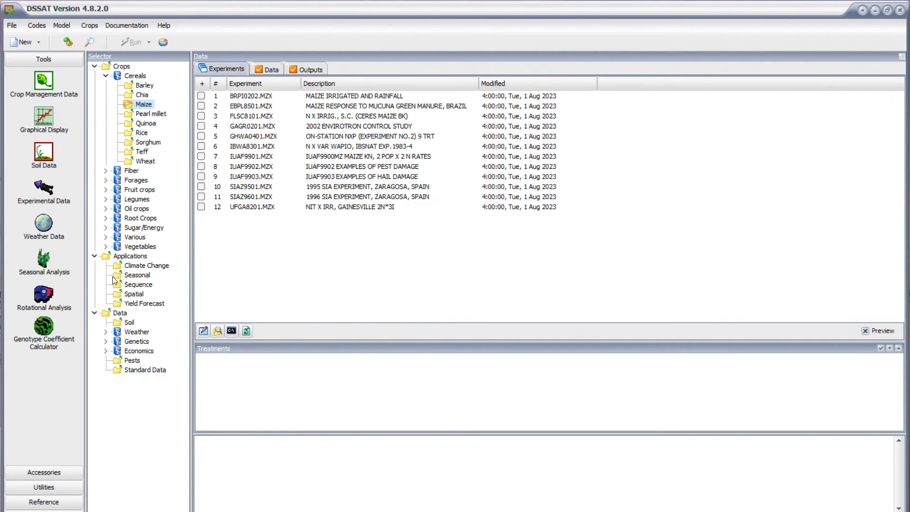
pyautogui.click(138, 280)
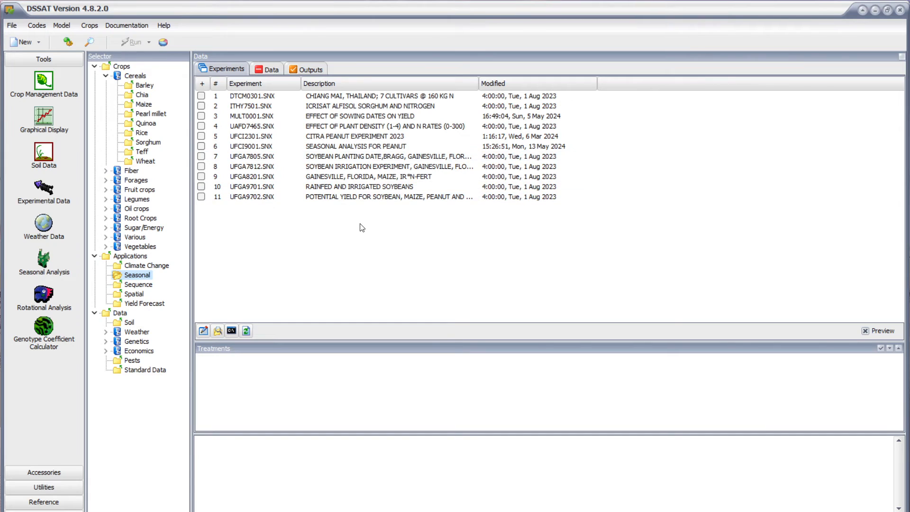
pyautogui.click(247, 331)
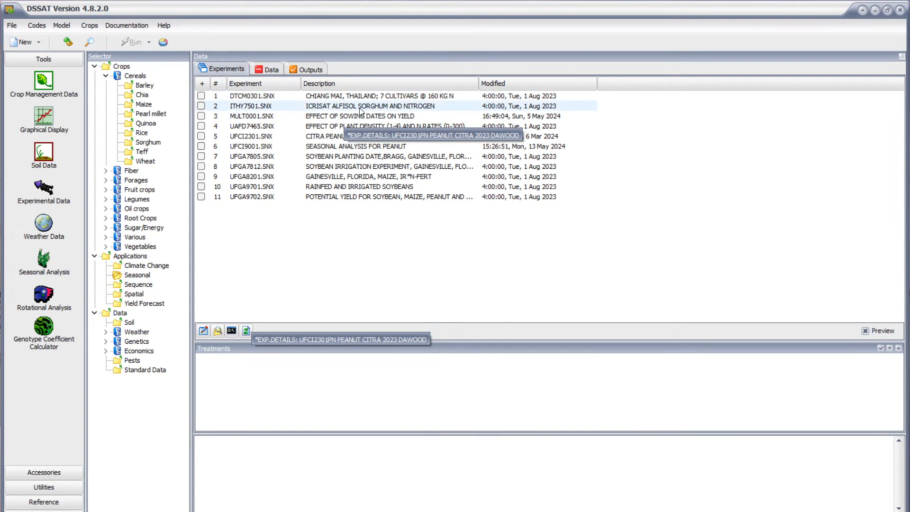
pyautogui.click(352, 147)
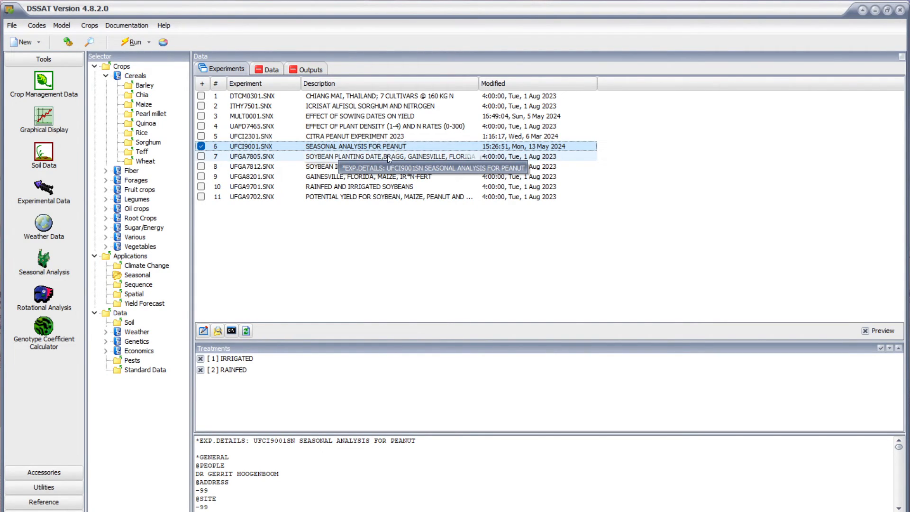
# Run the seasonal simulation for the IRRIGATED and RAINFED treatments of UFCI9001.SNX.
pyautogui.click(131, 42)
pyautogui.click(587, 224)
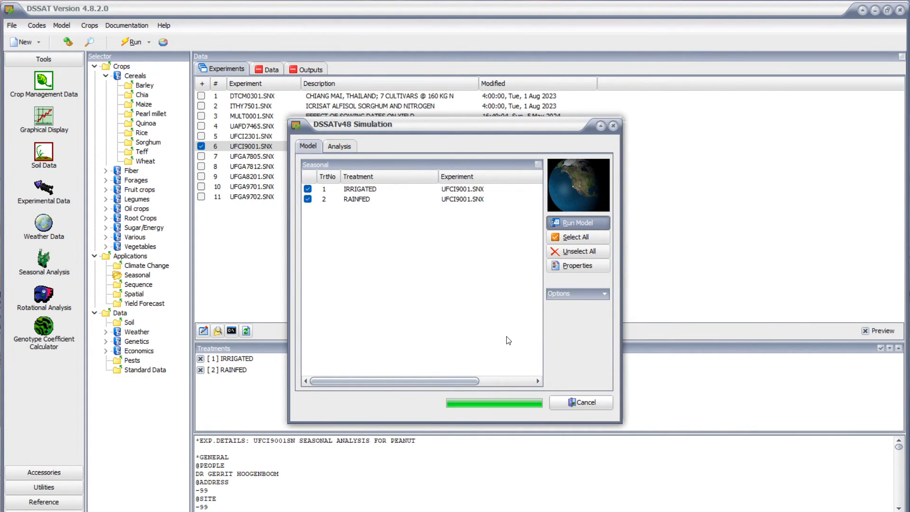
pyautogui.click(464, 295)
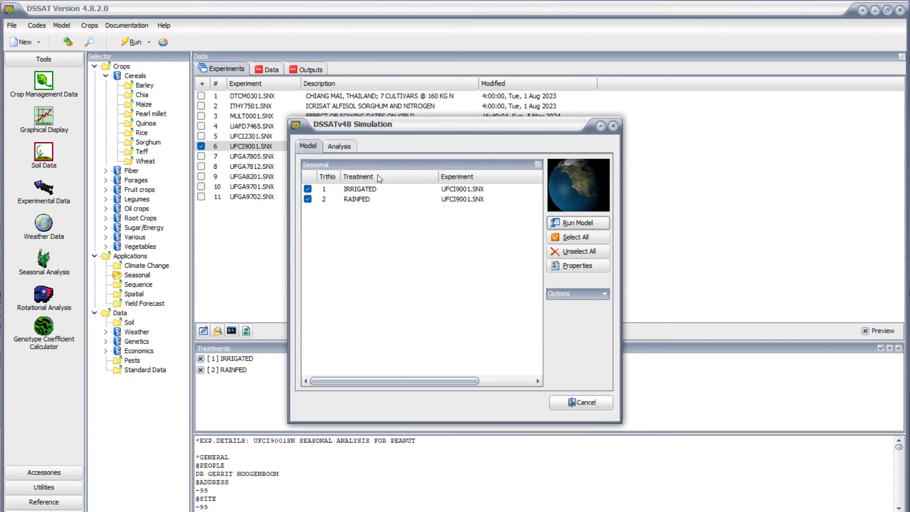
# Analyze the current seasonal output, accept its summary and save the seasonal report as UFCI9001.OSR.
pyautogui.click(341, 147)
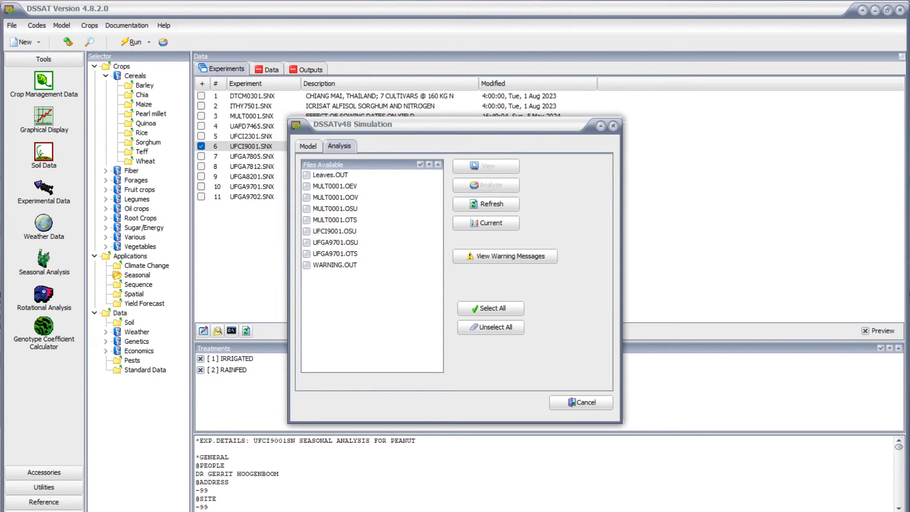
pyautogui.moveTo(259, 309); pyautogui.dragTo(557, 195)
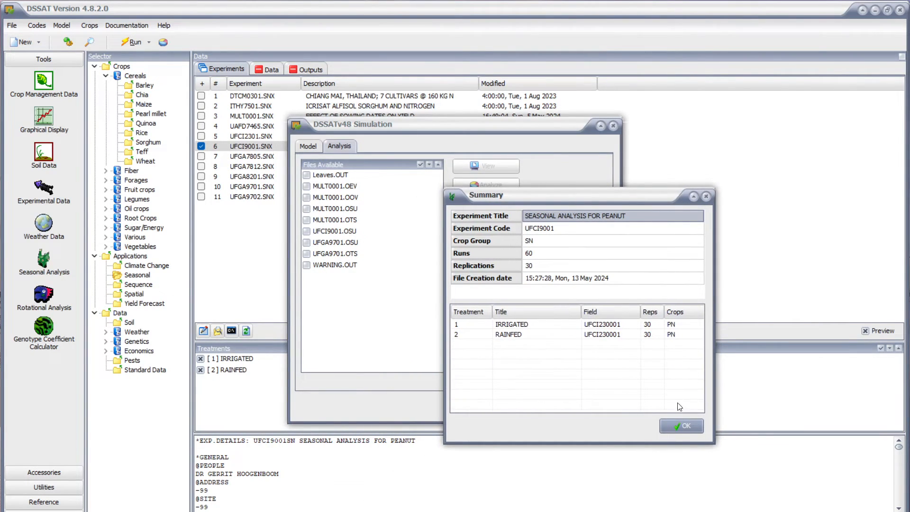
pyautogui.click(684, 427)
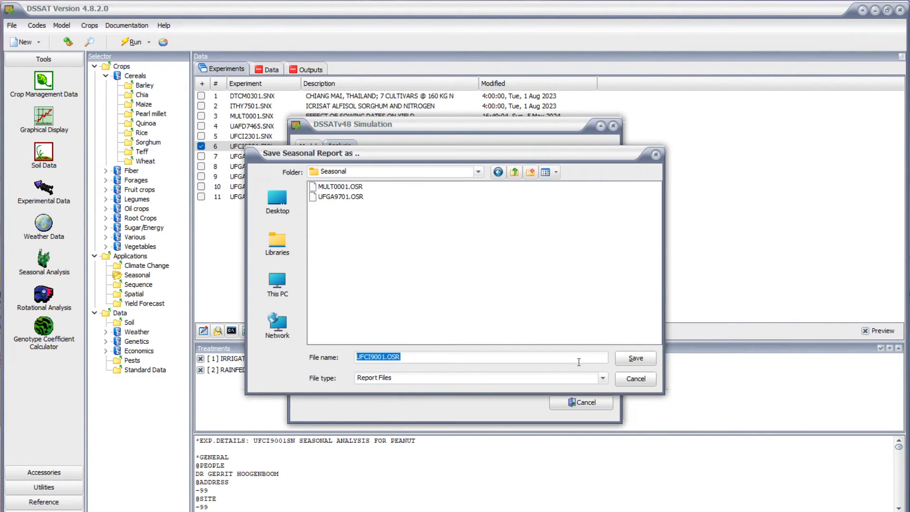
pyautogui.click(636, 359)
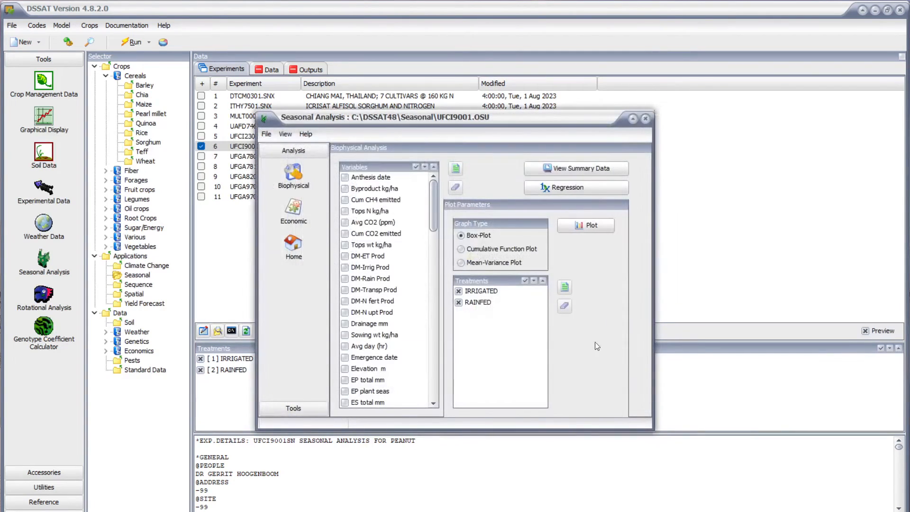
# Select the Harvested yield variable and view its summary data for both treatments.
pyautogui.moveTo(431, 212); pyautogui.dragTo(432, 264)
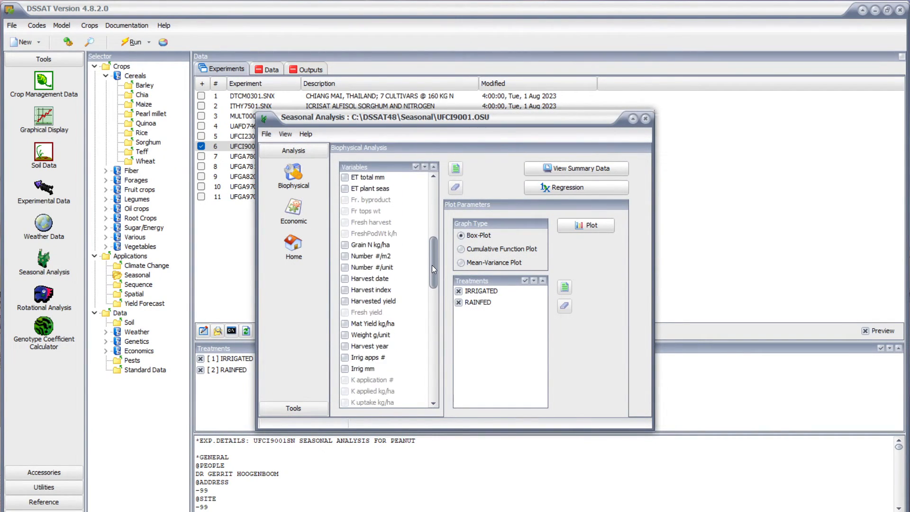
pyautogui.click(351, 302)
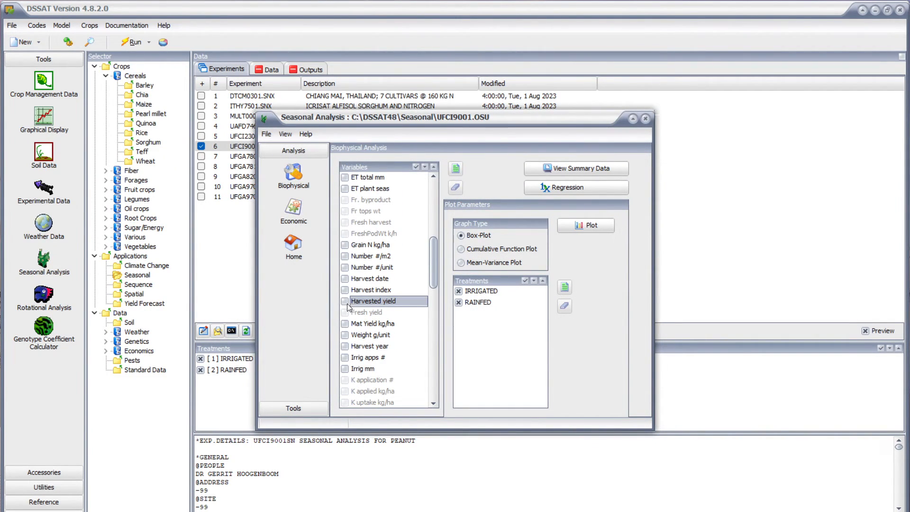
pyautogui.click(566, 169)
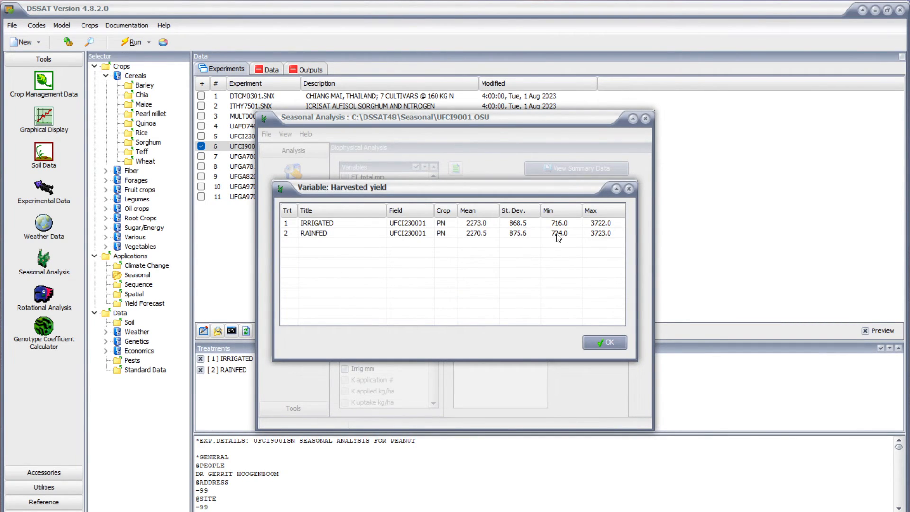
pyautogui.click(605, 339)
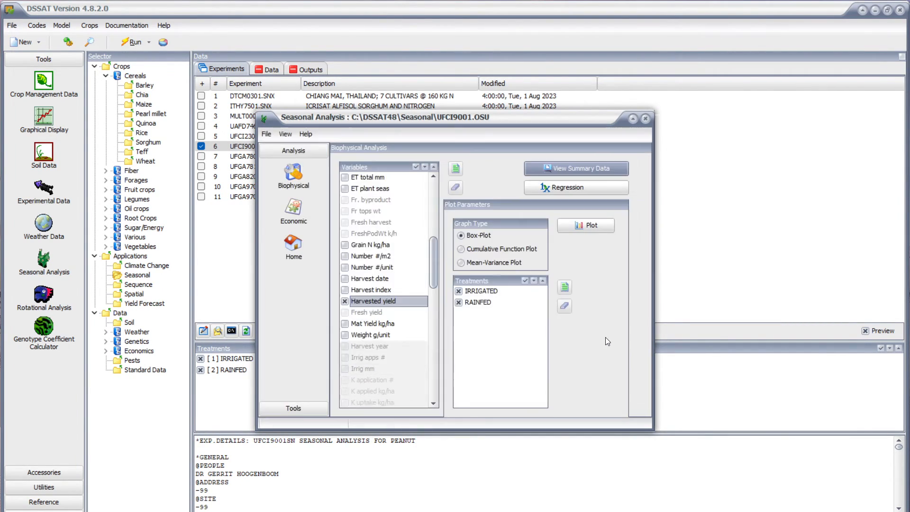
# Plot harvested yield for both treatments as a box plot and as a cumulative function plot.
pyautogui.click(571, 225)
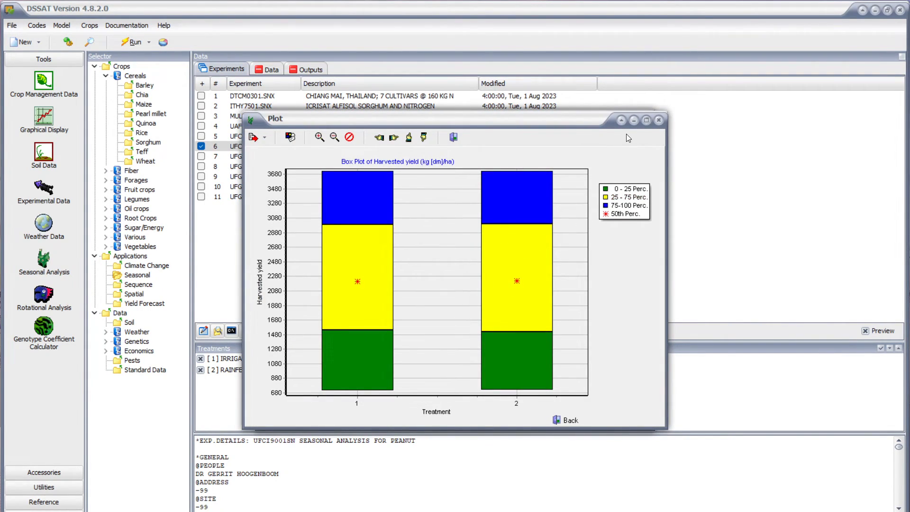
pyautogui.click(658, 120)
pyautogui.click(523, 249)
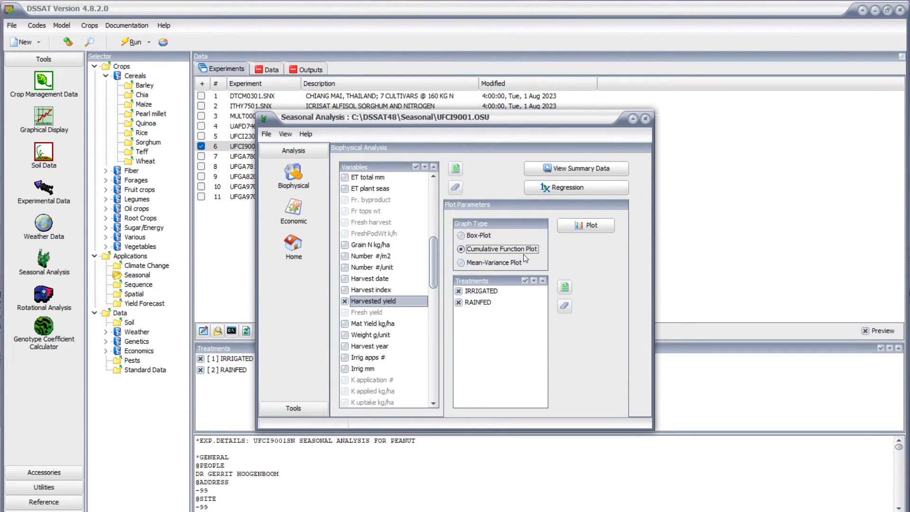
pyautogui.click(593, 224)
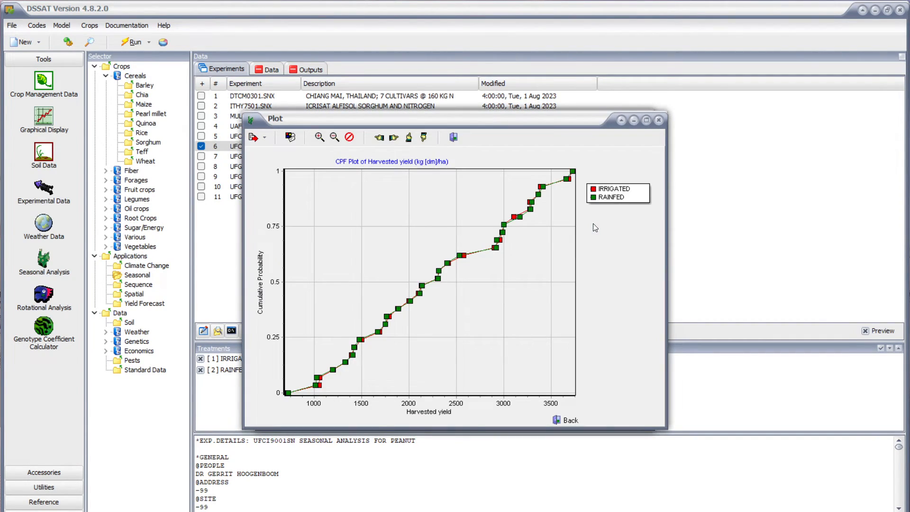
pyautogui.click(657, 121)
# Choose the Mean-Variance Plot graph type, deselect Harvested yield and look through the other biophysical variables.
pyautogui.click(497, 262)
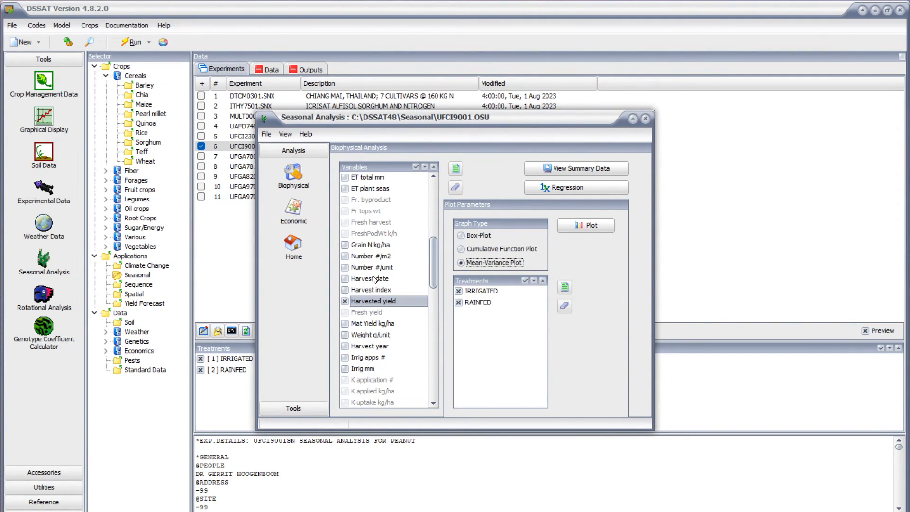
pyautogui.moveTo(434, 257); pyautogui.dragTo(434, 272)
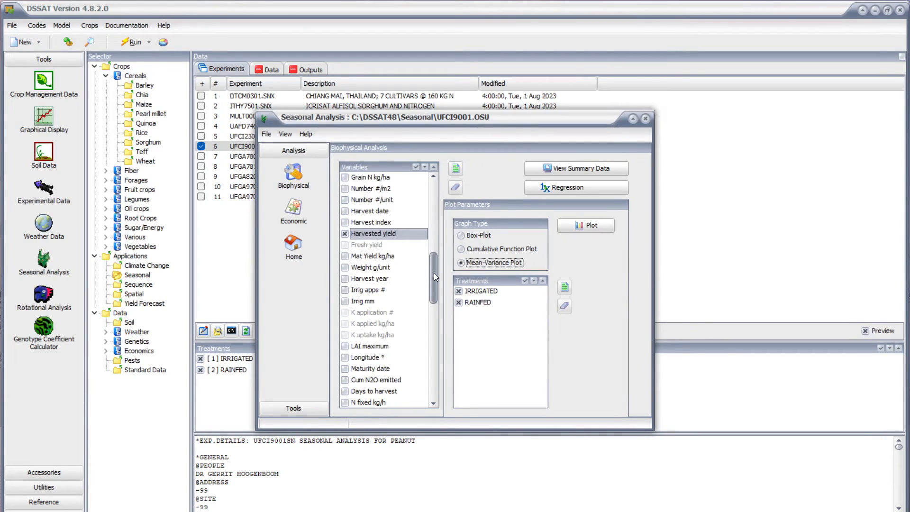
pyautogui.click(343, 290)
pyautogui.click(346, 233)
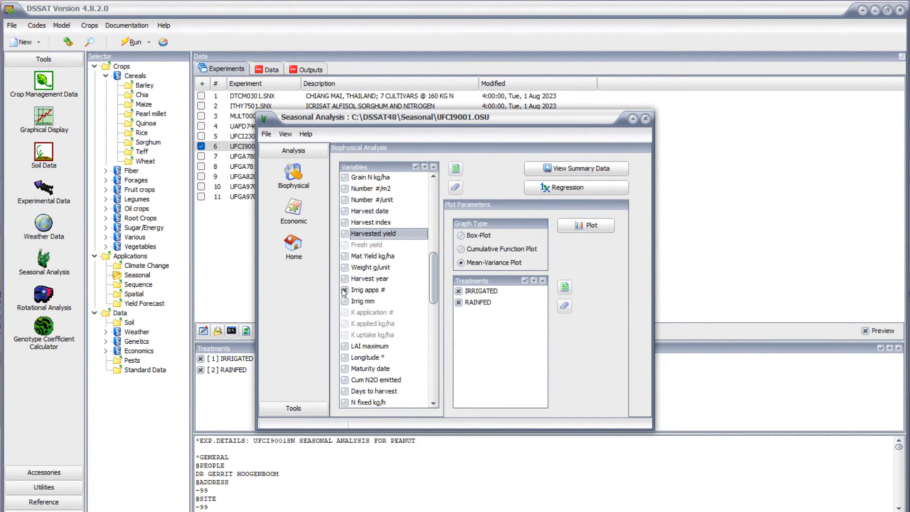
pyautogui.moveTo(433, 295); pyautogui.dragTo(433, 329)
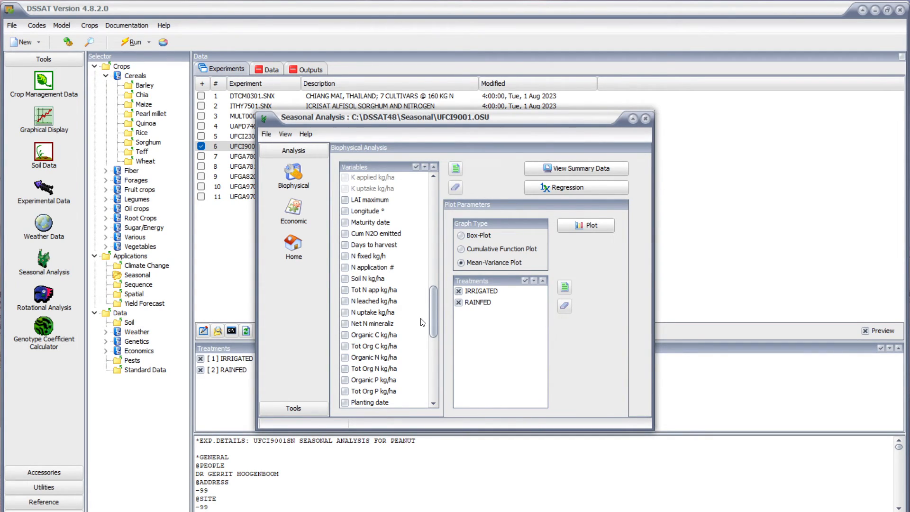
# Open the economic analysis and save the new price file as UFCI9001.PRI in the Economic folder.
pyautogui.click(294, 228)
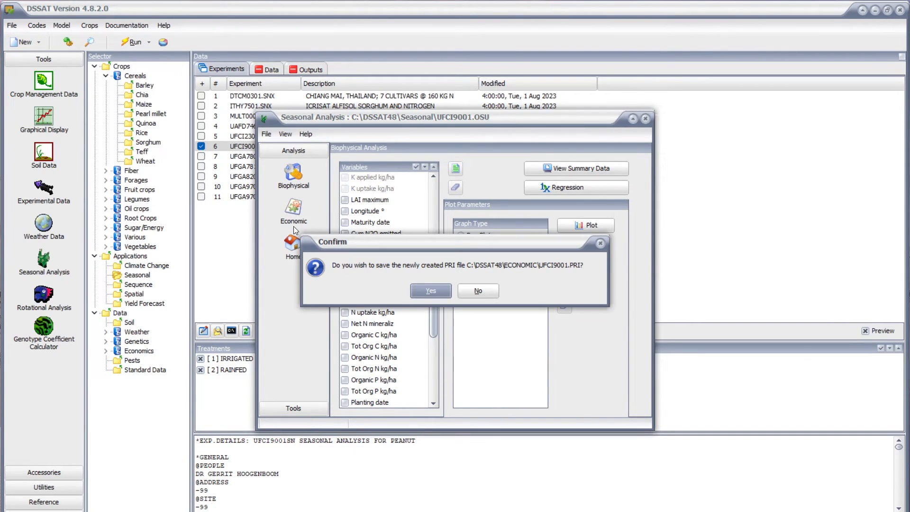
pyautogui.click(439, 282)
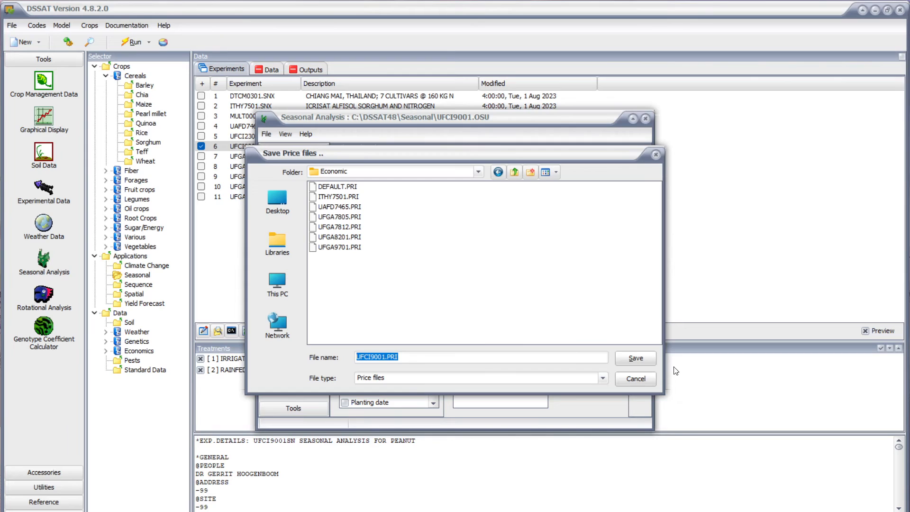
pyautogui.click(645, 359)
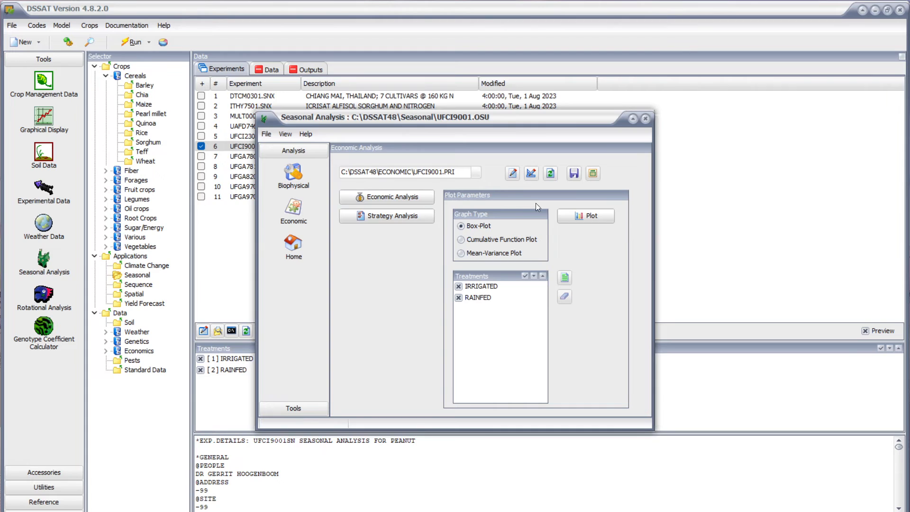
# Plot the monetary returns per hectare of both treatments as a box plot and as a mean-variance plot.
pyautogui.click(570, 212)
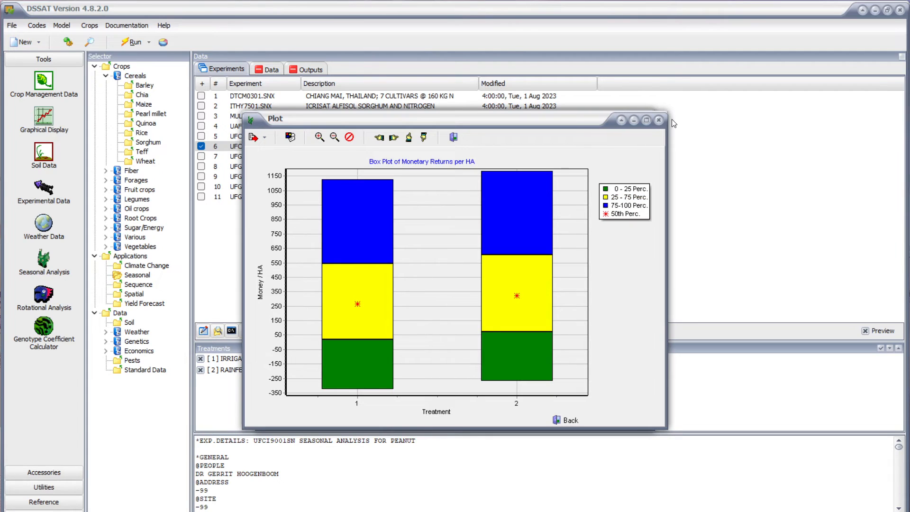
pyautogui.click(659, 120)
pyautogui.click(498, 253)
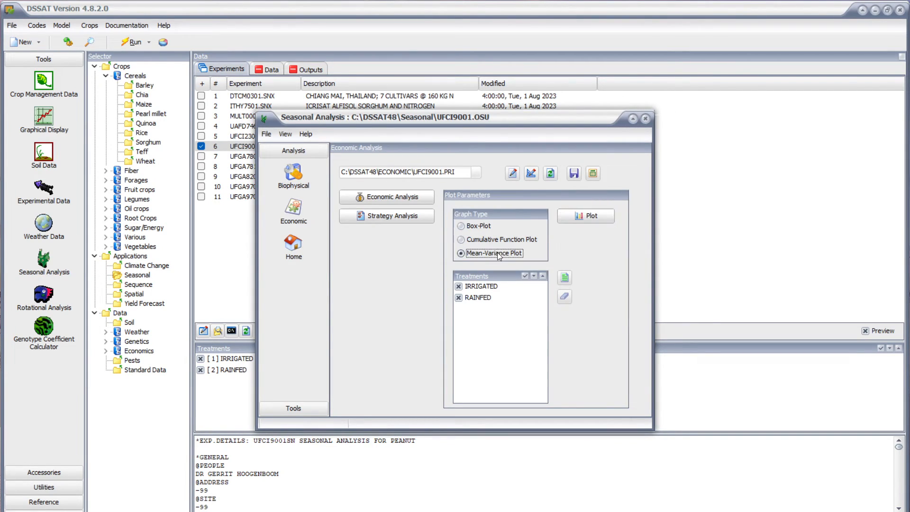
pyautogui.click(587, 216)
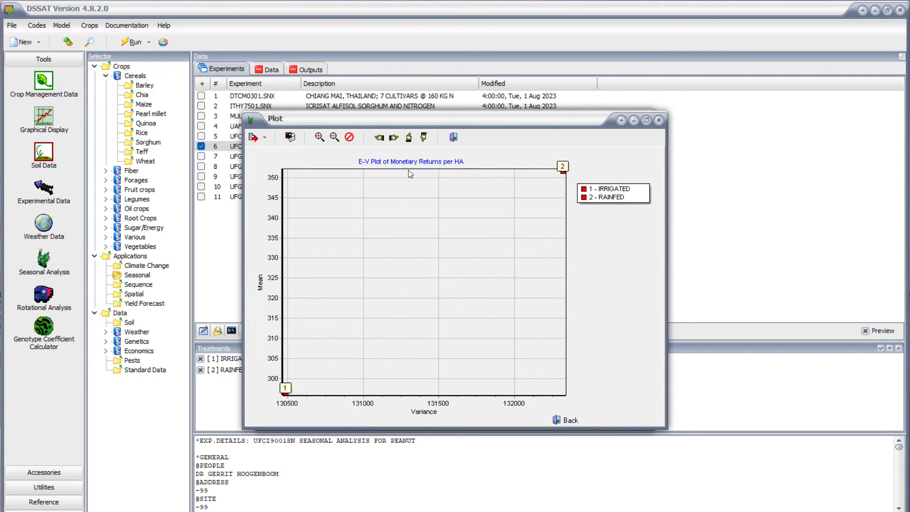
pyautogui.click(658, 120)
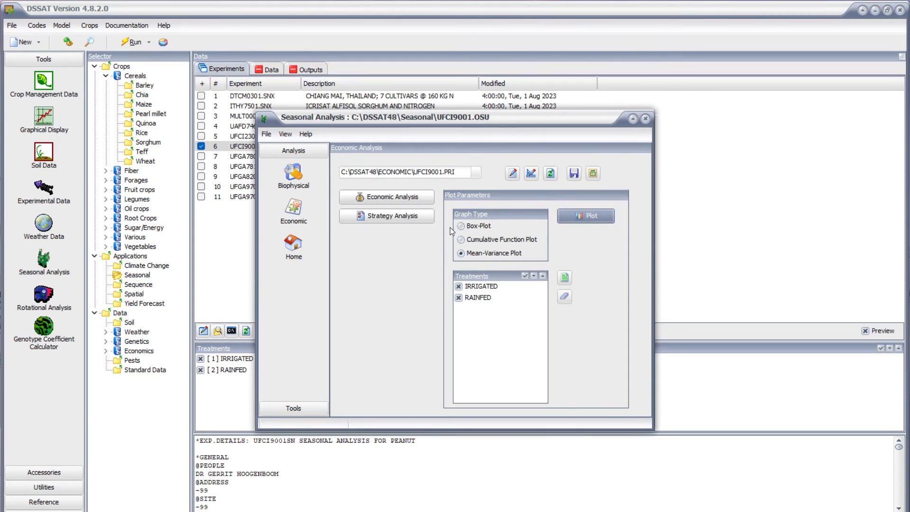
# Set the irrigation cost of the IRRIGATED treatment to 1.50 $/mm and save the change in price file UFCI9001.PRI.
pyautogui.click(527, 173)
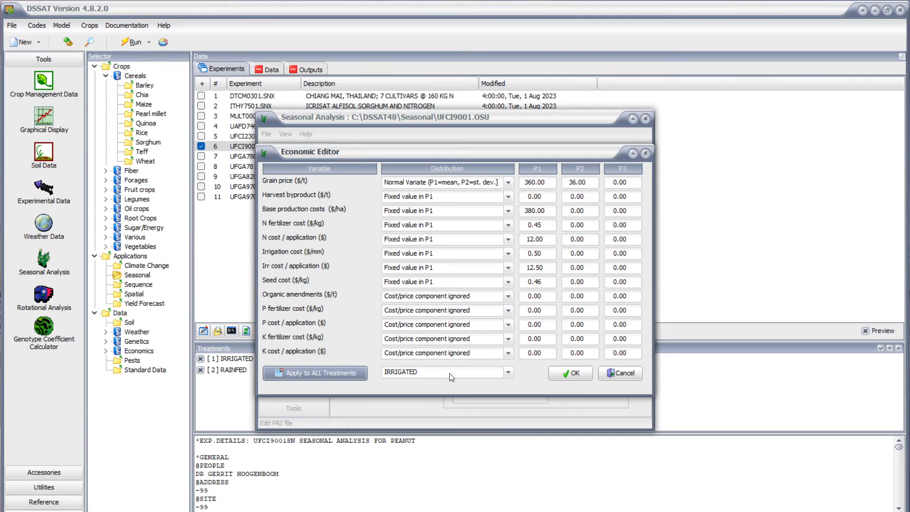
pyautogui.click(469, 372)
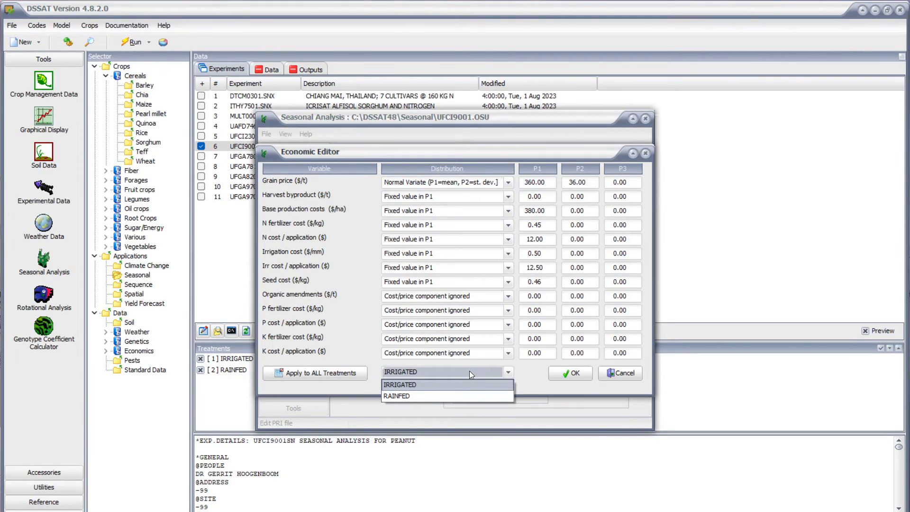
pyautogui.click(437, 385)
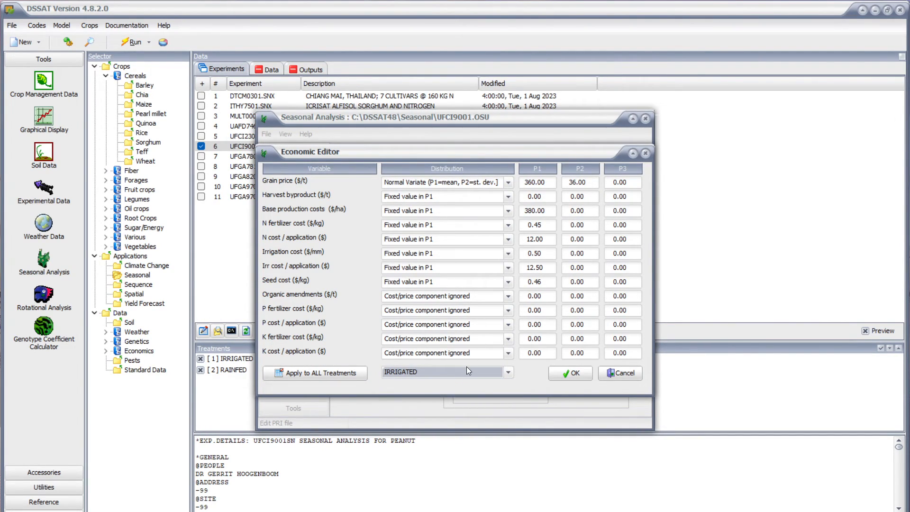
pyautogui.doubleClick(534, 254)
pyautogui.click(532, 256)
pyautogui.press('BackSpace')
pyautogui.write('1')
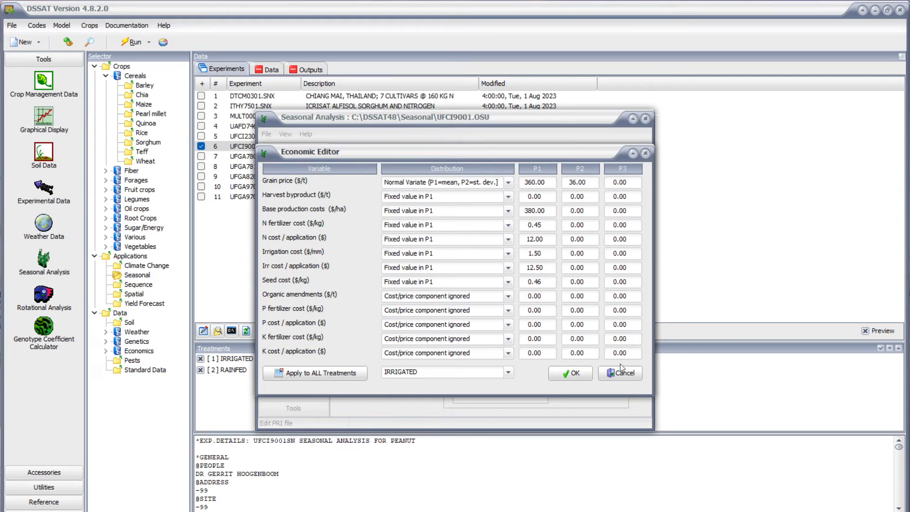
pyautogui.click(576, 372)
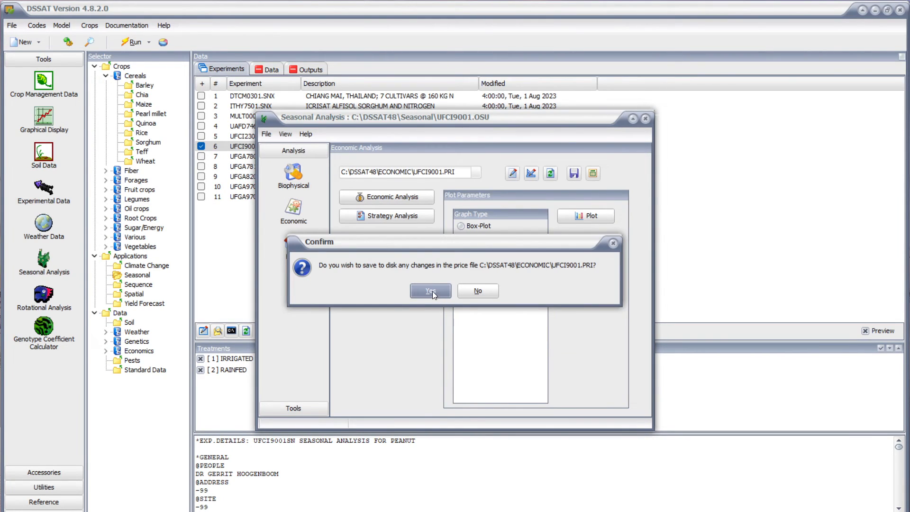
pyautogui.click(432, 291)
pyautogui.click(630, 357)
# Replot the monetary returns with the changed irrigation cost, first as a box plot and then as a mean-variance plot.
pyautogui.click(461, 225)
pyautogui.click(569, 217)
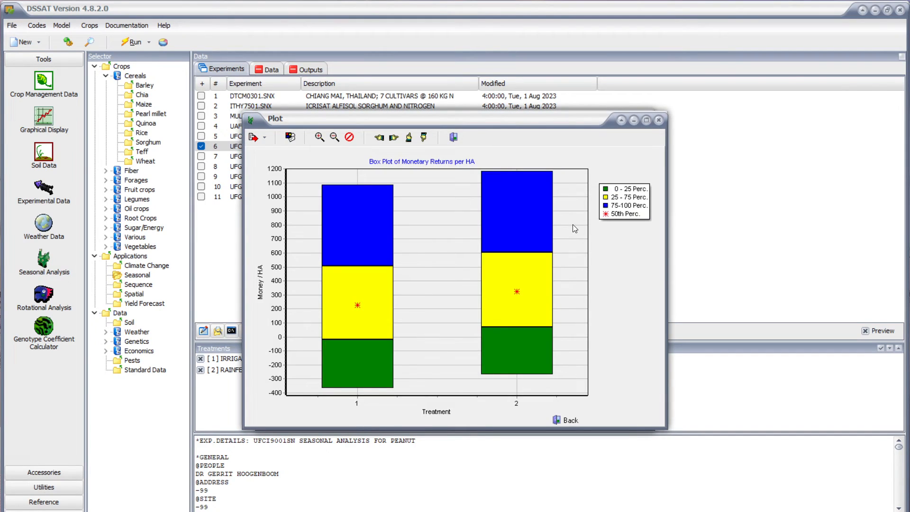
pyautogui.click(660, 123)
pyautogui.click(461, 253)
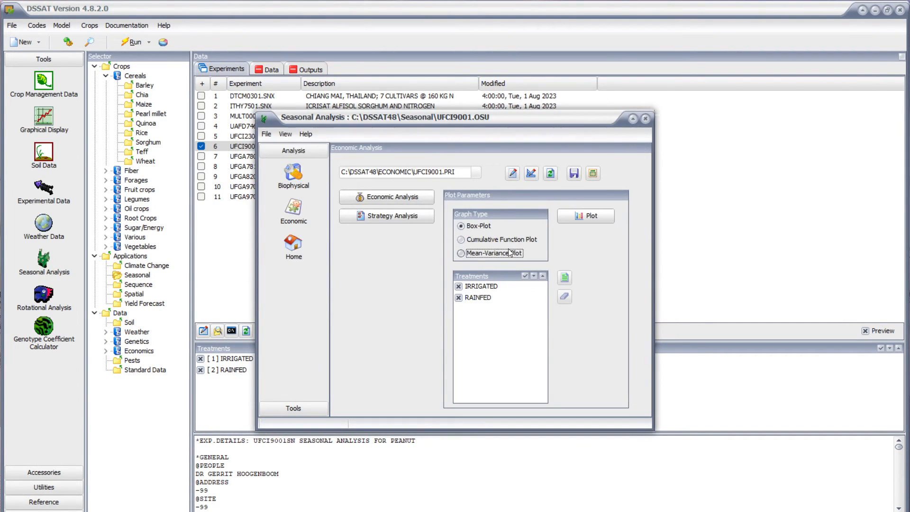
pyautogui.click(569, 217)
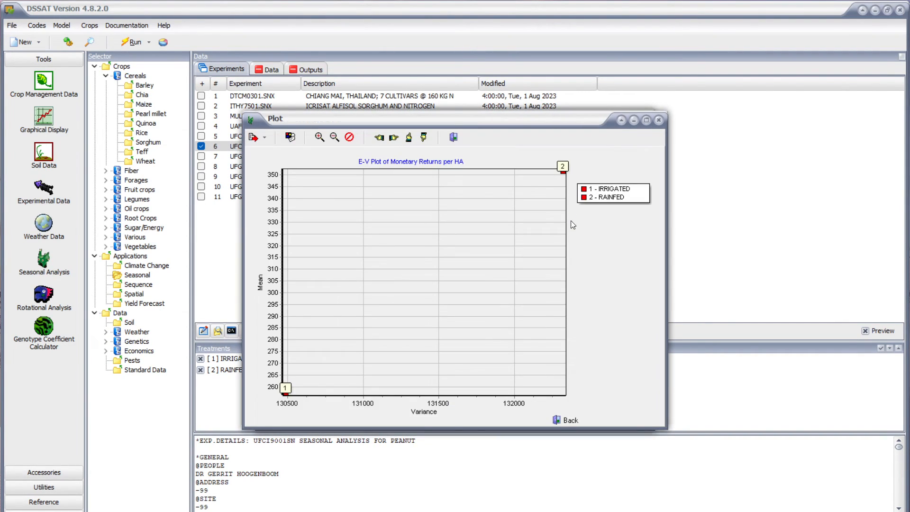
pyautogui.click(658, 121)
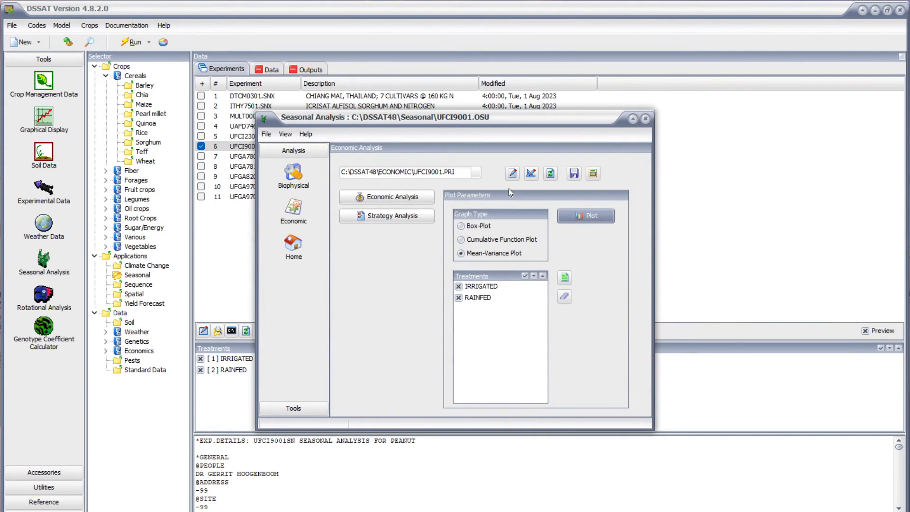
# Open the price file UFCI9001.PRI as full-screen text and review the cost parameters of both treatments.
pyautogui.click(594, 173)
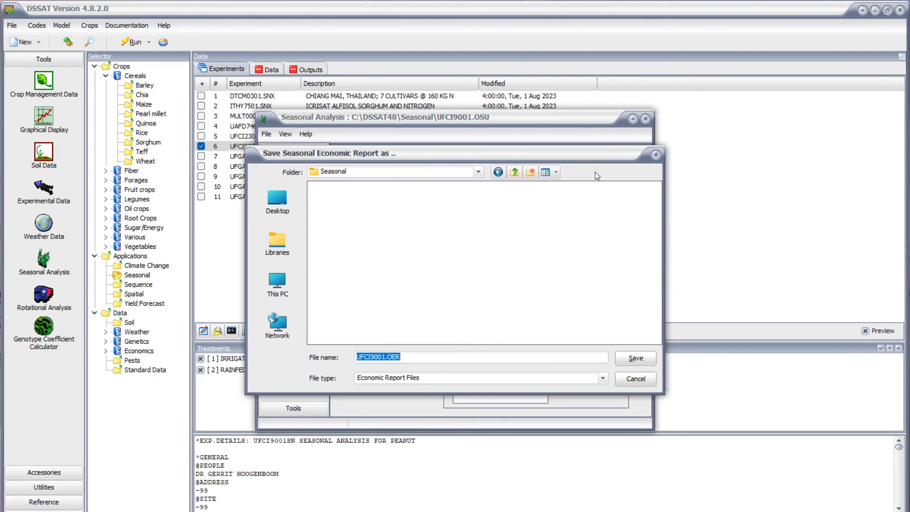
pyautogui.click(629, 381)
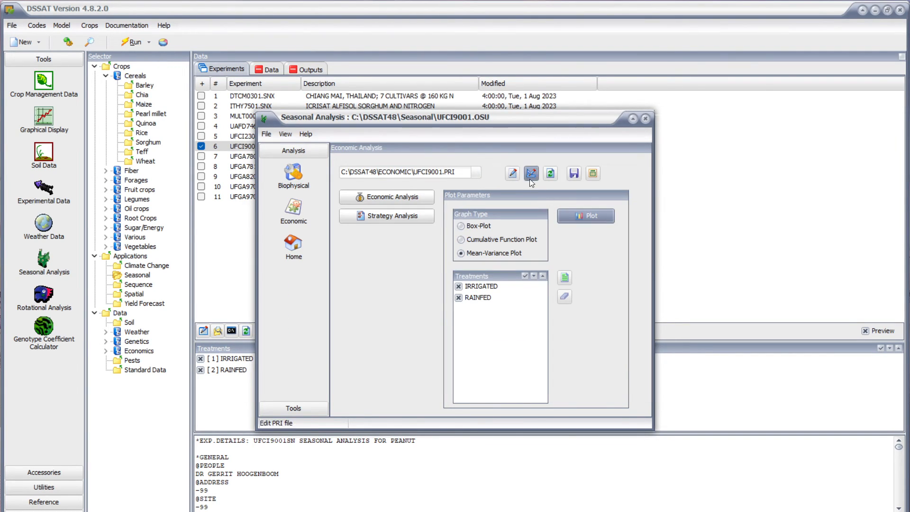
pyautogui.click(514, 173)
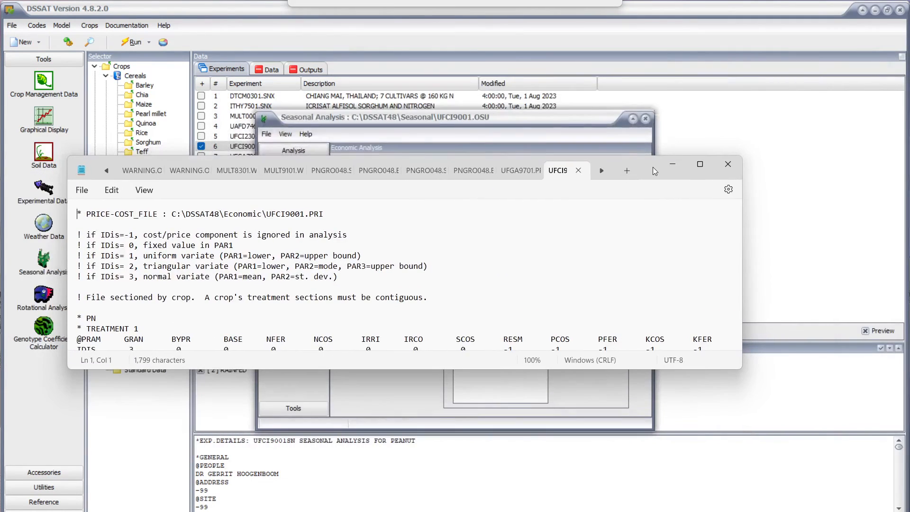
pyautogui.click(695, 166)
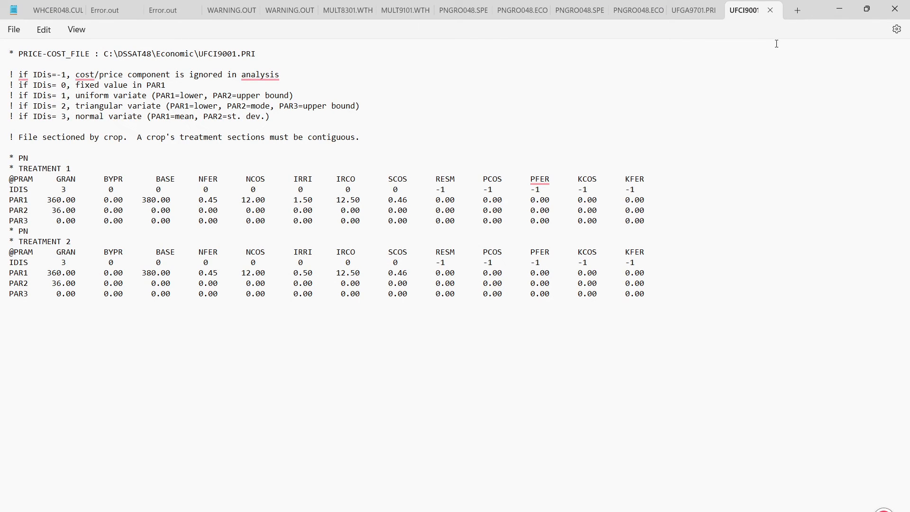
pyautogui.click(837, 9)
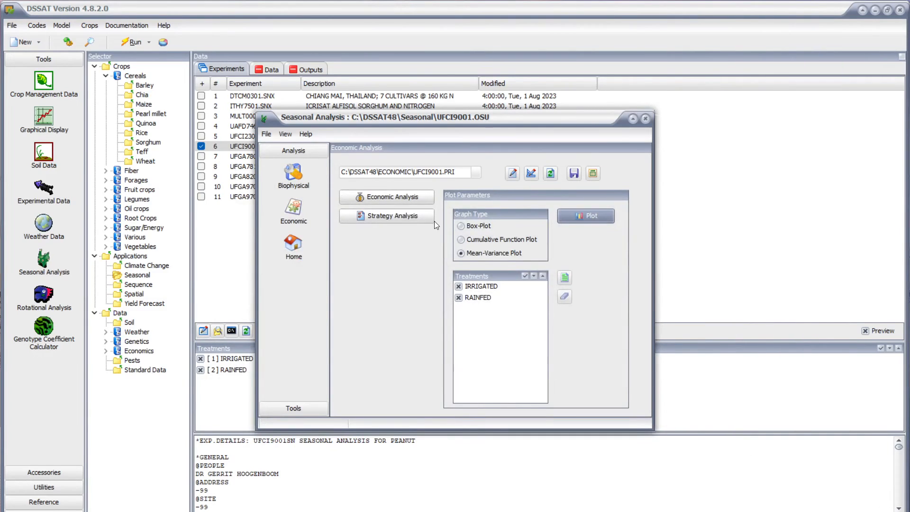
# Run the strategy analysis to compare the mean-Gini dominance of both treatments, and close the seasonal analysis.
pyautogui.click(384, 226)
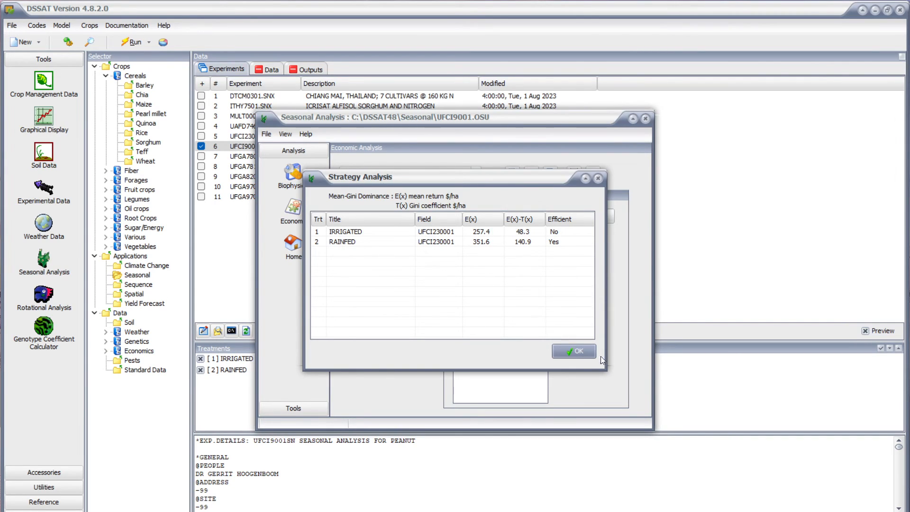
pyautogui.click(579, 352)
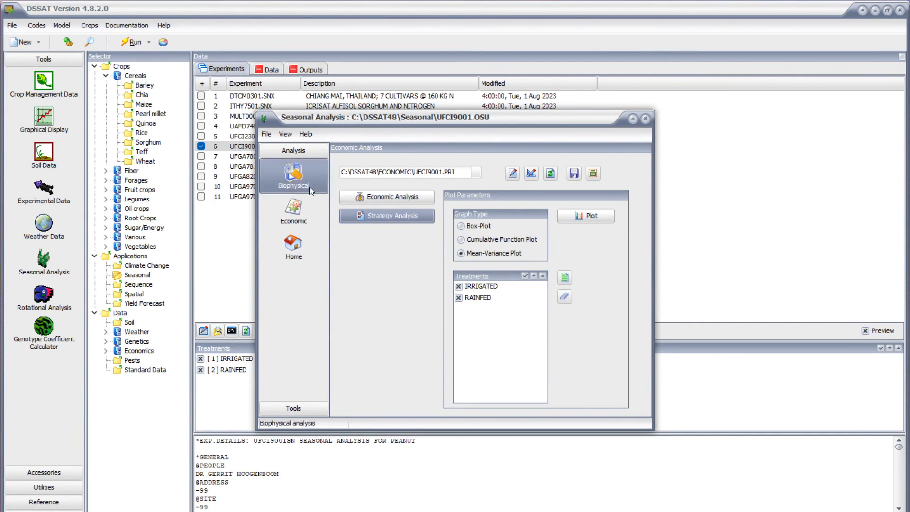
pyautogui.click(645, 119)
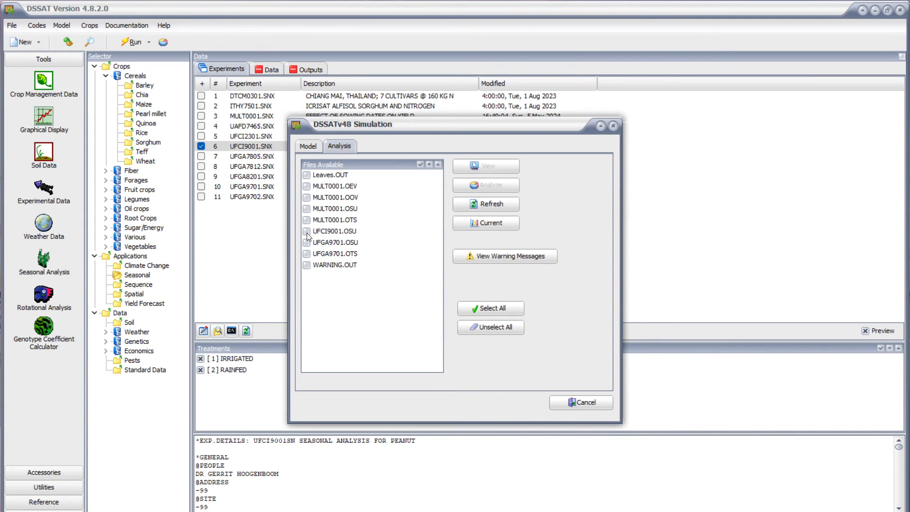
# View the summary output file UFCI9001.OSU as text with word wrap turned off.
pyautogui.click(306, 232)
pyautogui.click(473, 164)
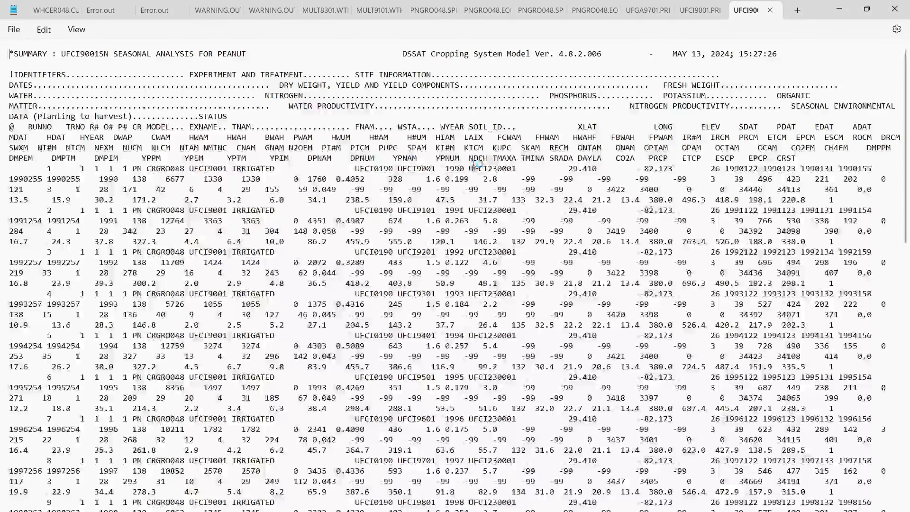
pyautogui.click(77, 30)
pyautogui.click(127, 88)
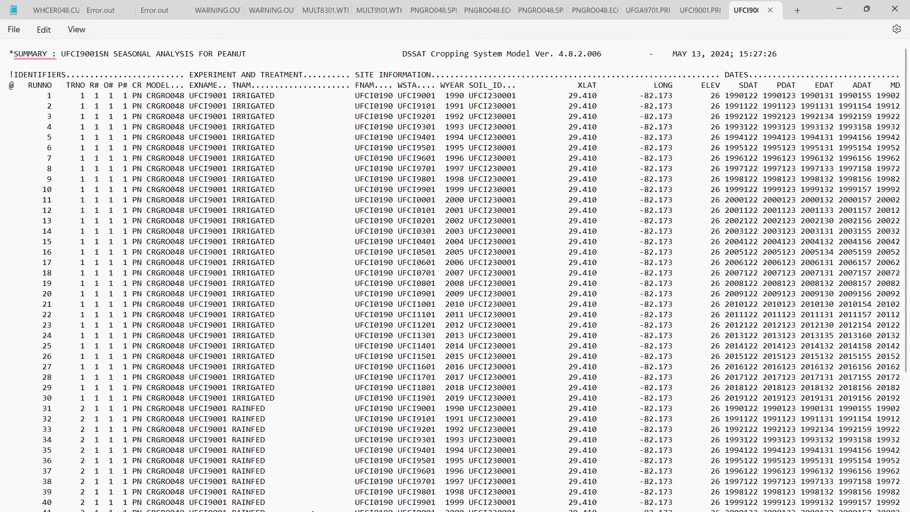
# Examine the yield, water and nitrogen columns of the summary output for both treatments.
pyautogui.hscroll(10, 451, 280)
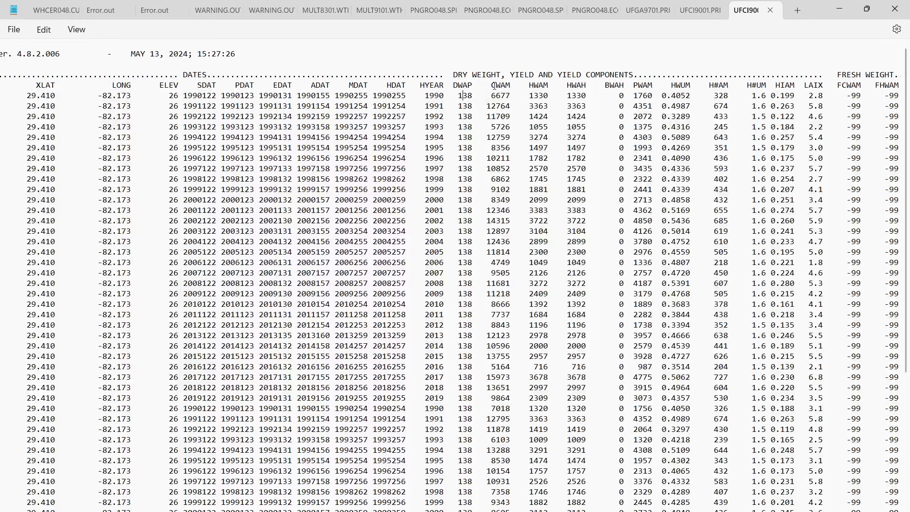
pyautogui.moveTo(534, 86); pyautogui.dragTo(587, 87)
pyautogui.hscroll(10, 454, 279)
pyautogui.hscroll(4, 283, 89)
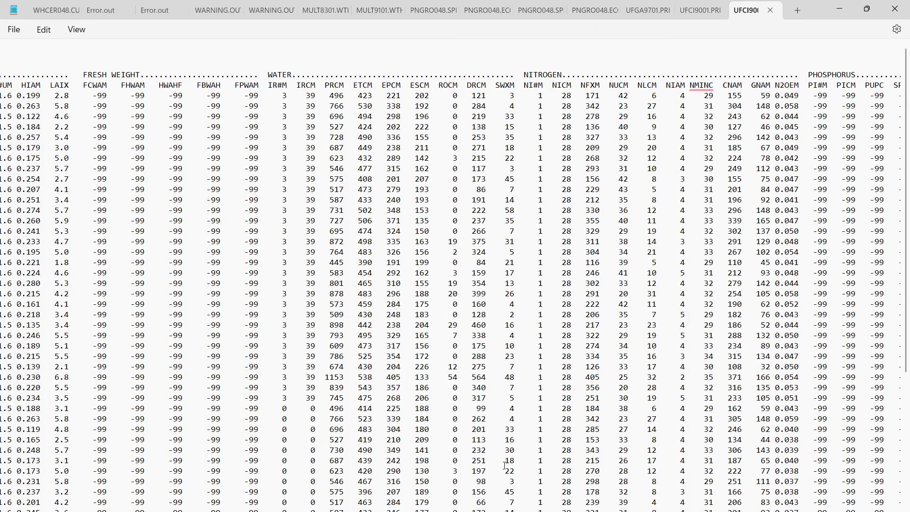
pyautogui.hscroll(4, 642, 465)
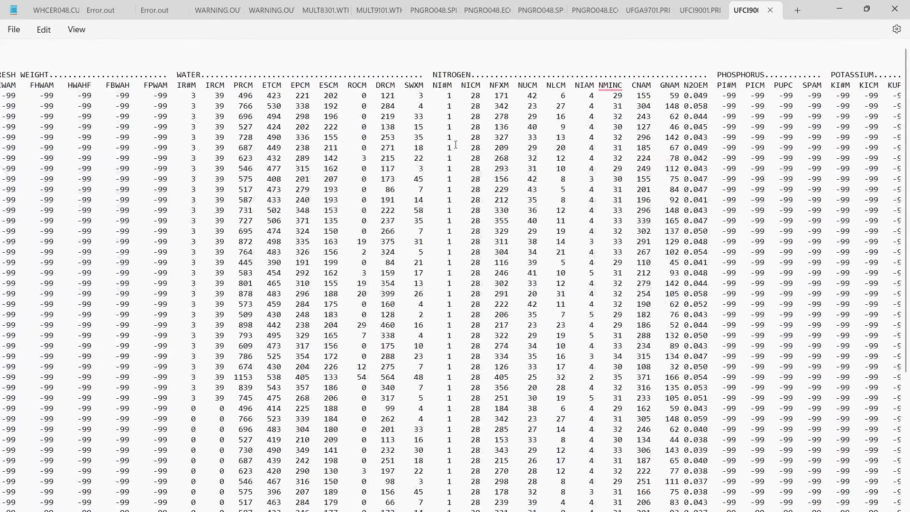
# Return to DSSAT, close the simulation window and open the data.cde code list at its SUMMARY variable definitions.
pyautogui.hotkey('alt', 'Tab')
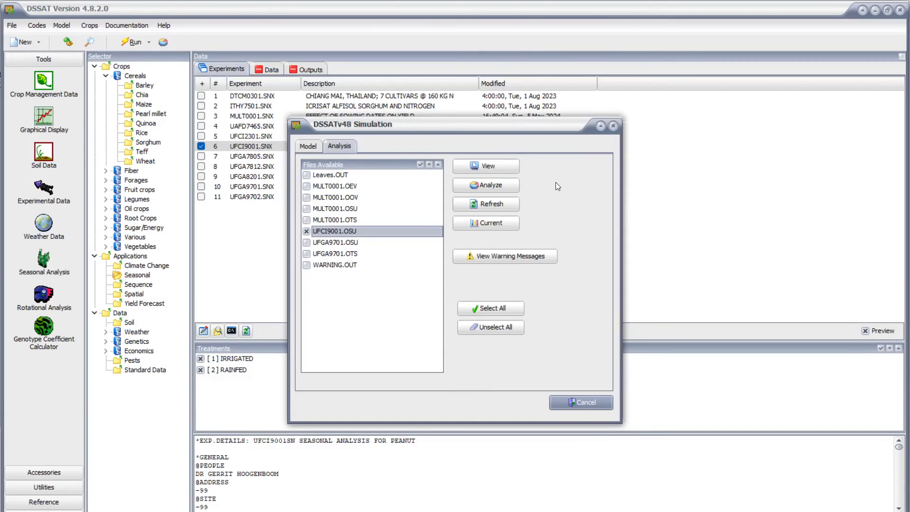
pyautogui.click(615, 127)
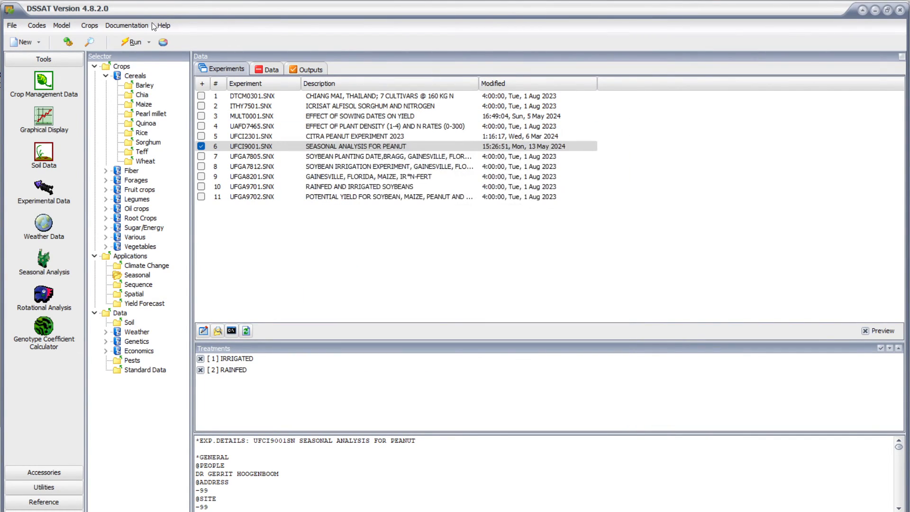
pyautogui.click(48, 26)
pyautogui.click(51, 41)
pyautogui.scroll(-1, 485, 330)
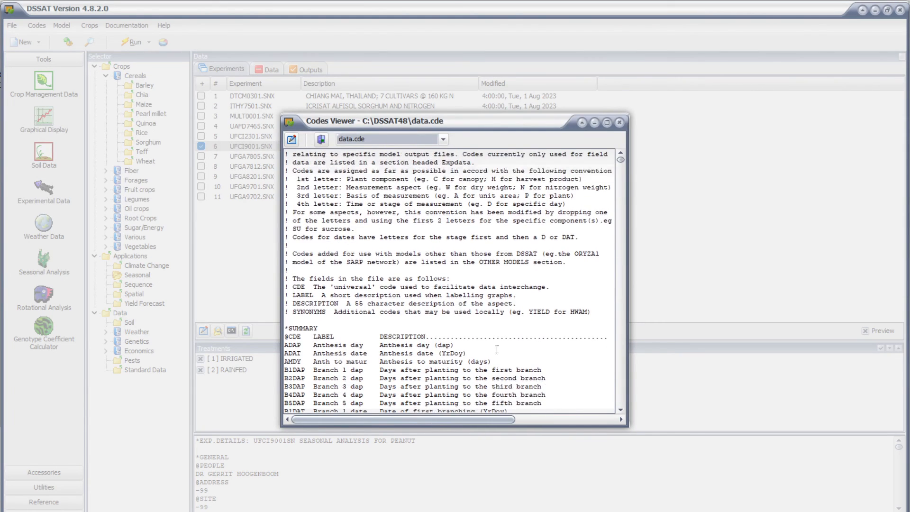
# Switch back to the UFCI9001.OSU text and examine the organic matter, water and nitrogen productivity, and seasonal environmental columns.
pyautogui.click(691, 510)
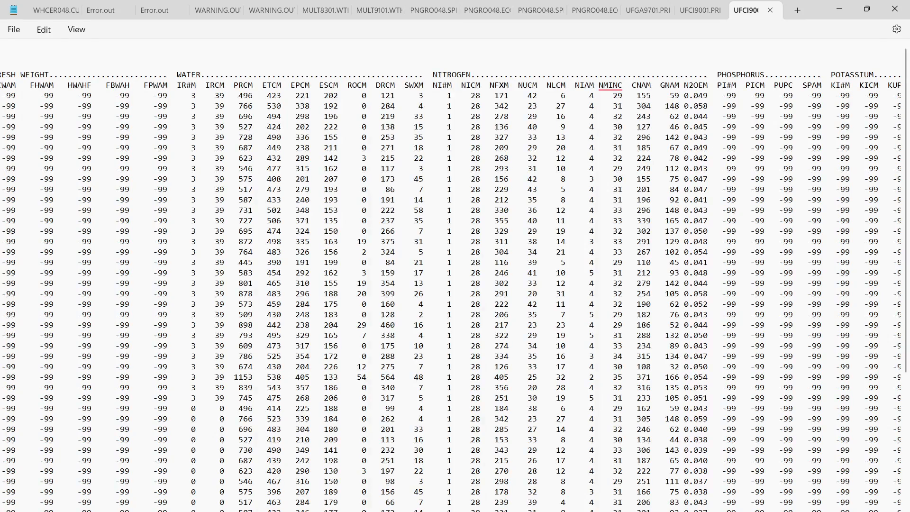
pyautogui.hscroll(10, 346, 158)
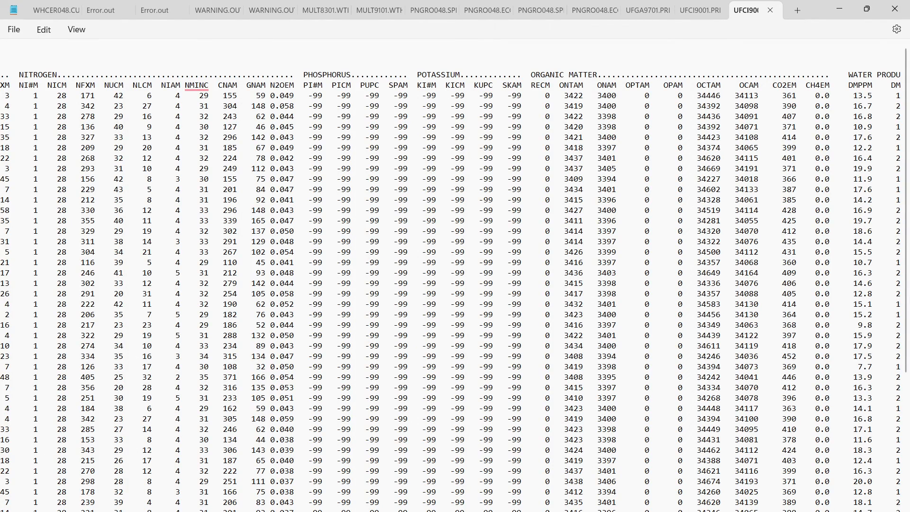
pyautogui.hscroll(5, 252, 485)
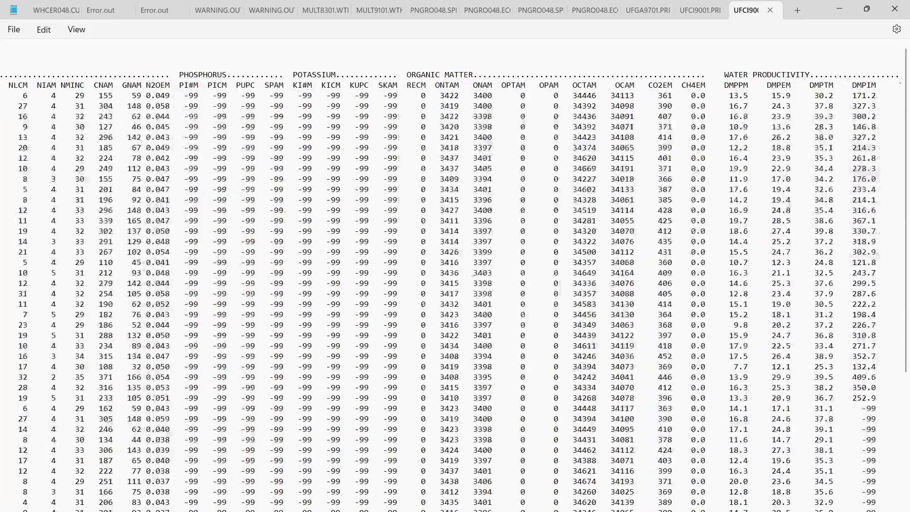
pyautogui.hscroll(2, 274, 115)
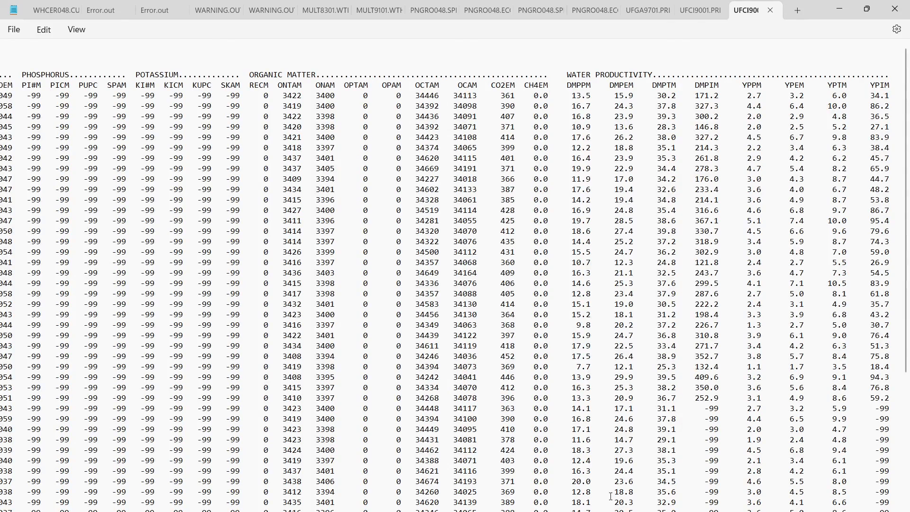
pyautogui.hscroll(11, 732, 507)
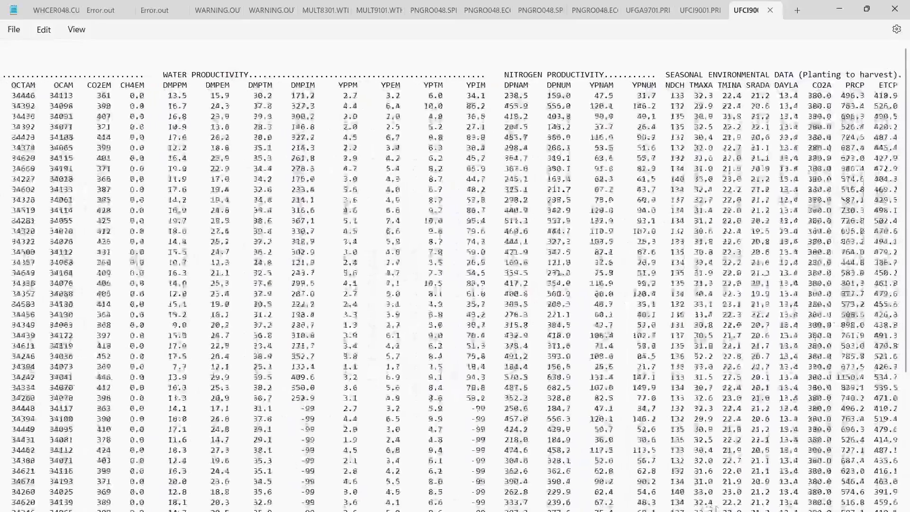
pyautogui.hscroll(1, 732, 506)
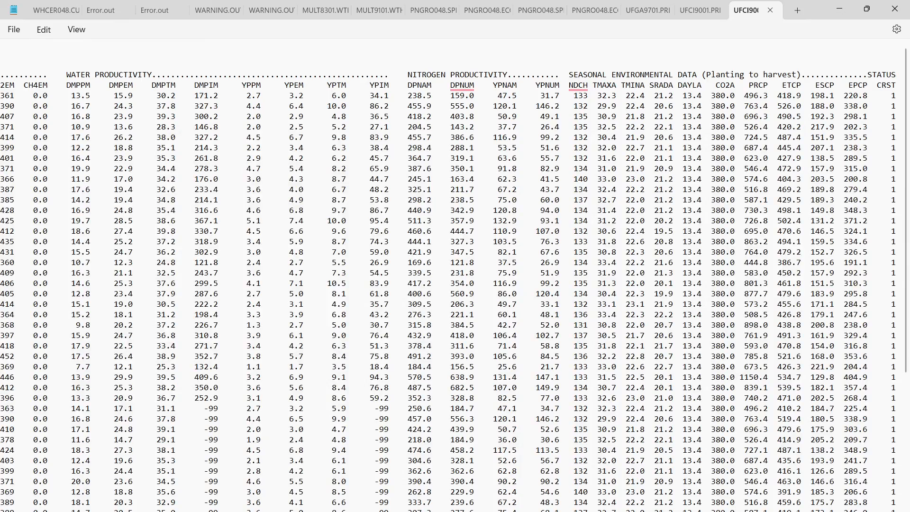
# Return to DSSAT, close the data.cde code list and deselect the UFCI9001.SNX experiment.
pyautogui.hscroll(-20, 813, 53)
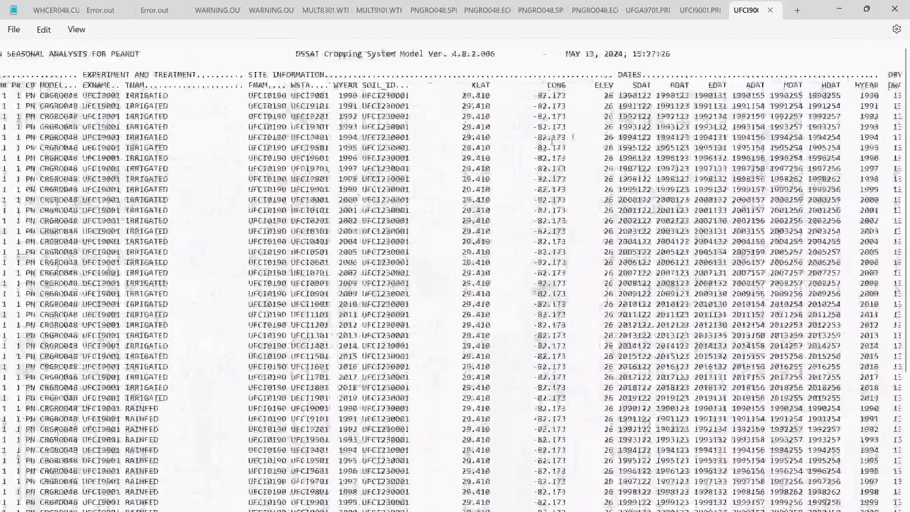
pyautogui.hotkey('alt', 'Tab')
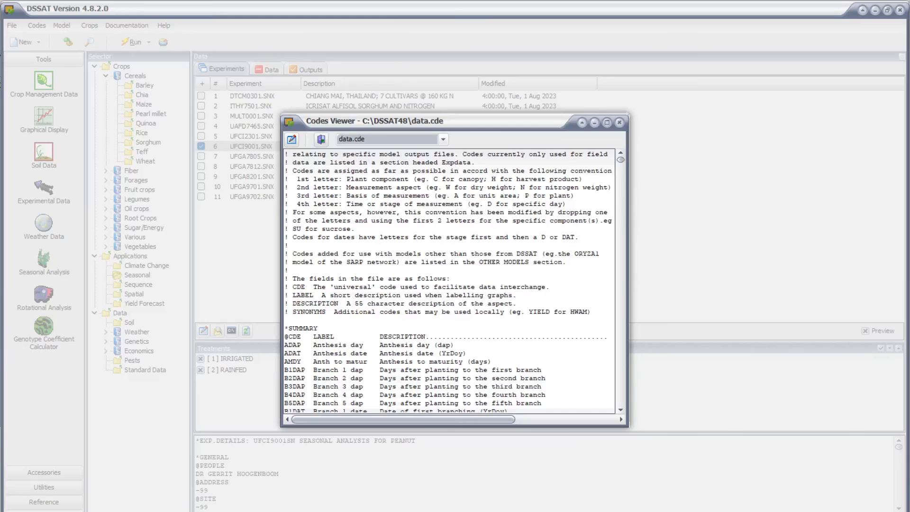
pyautogui.click(619, 122)
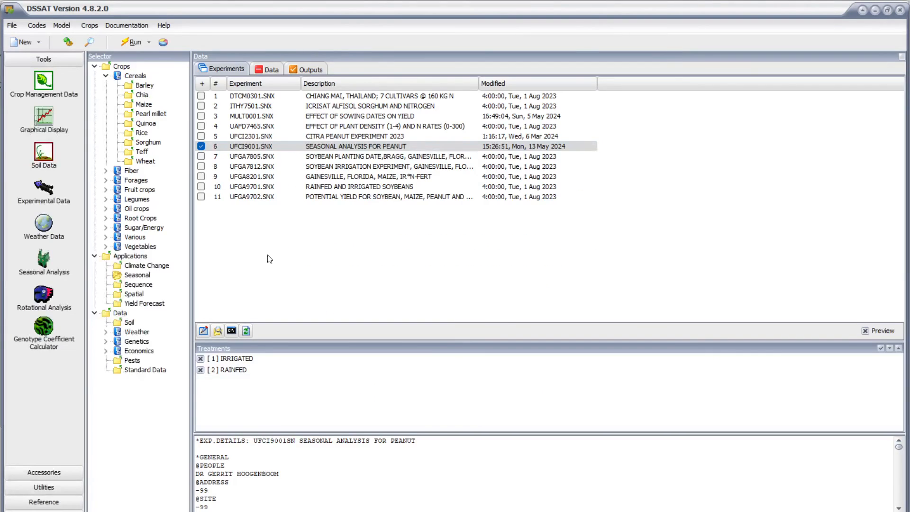
pyautogui.click(202, 145)
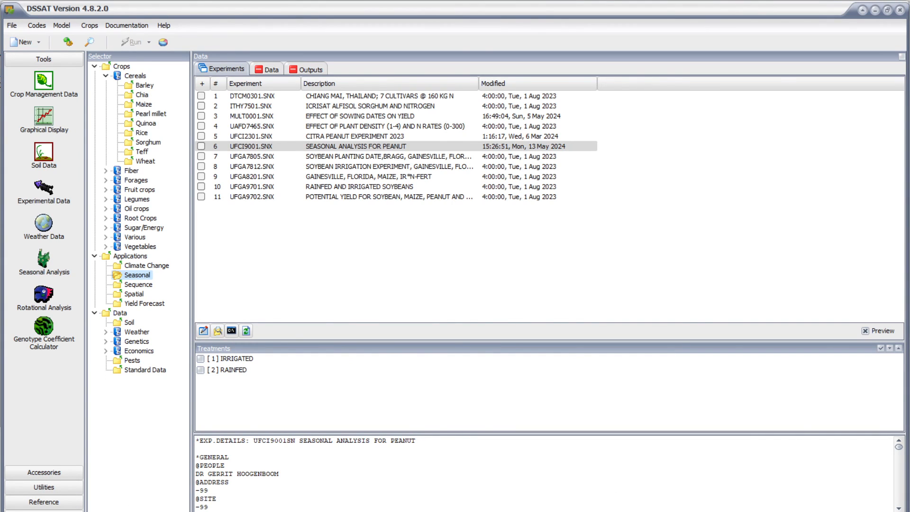
# Switch to the DSSAT.net website in Chrome and open its Contact Us page.
pyautogui.moveTo(536, 511)
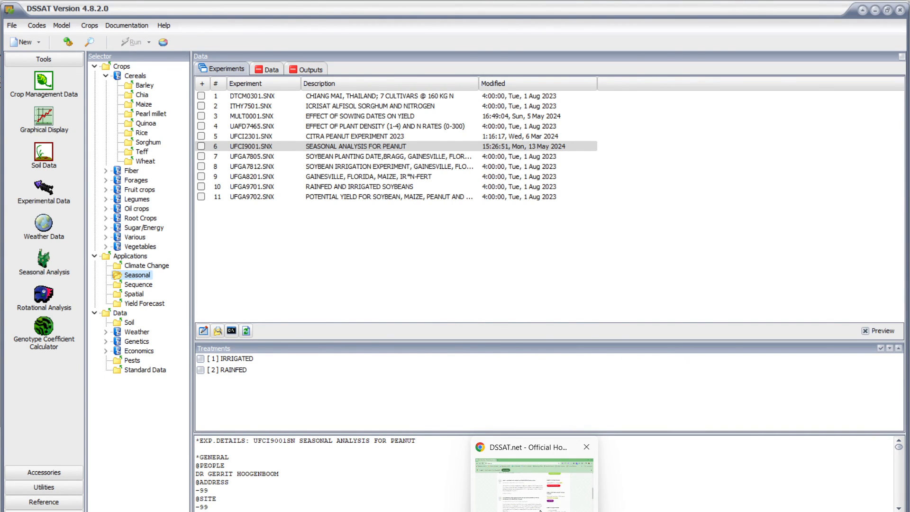
pyautogui.click(536, 484)
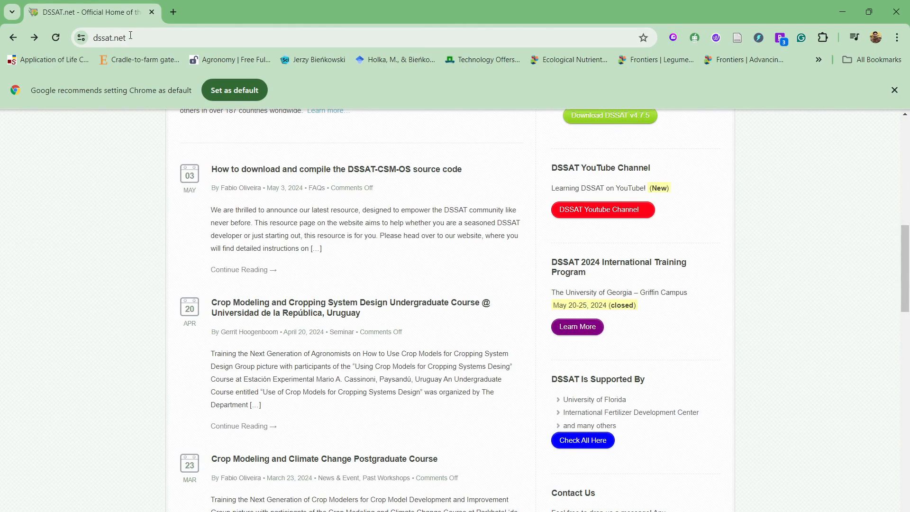
pyautogui.scroll(-4, 730, 429)
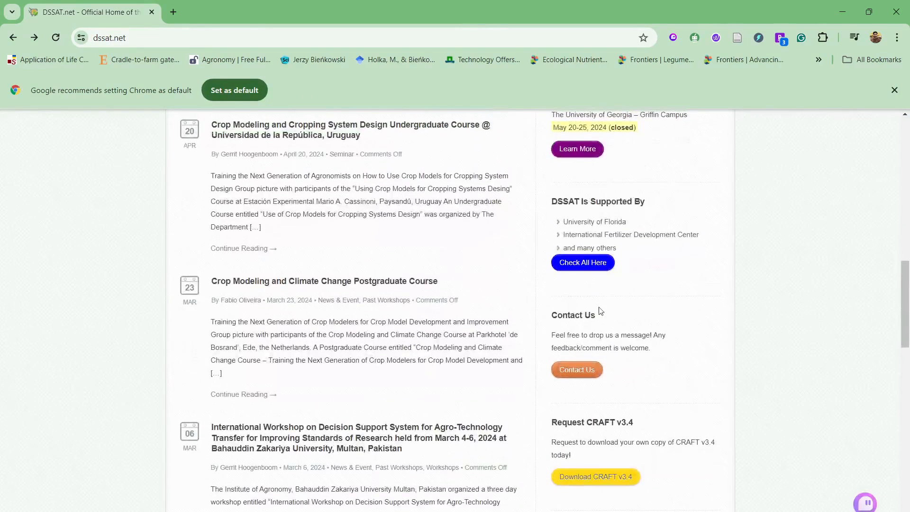
pyautogui.click(592, 375)
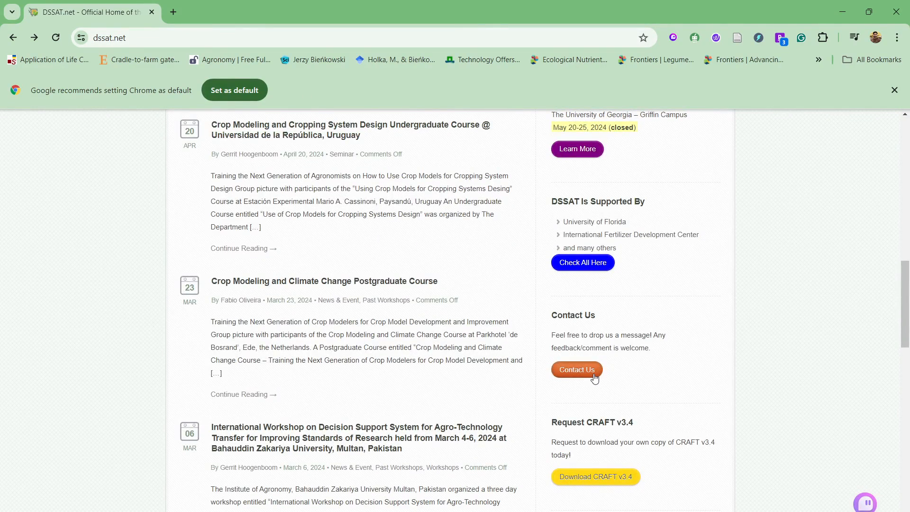
# Review the contact form's fields from name and email through the message type options to the comment box, placing the cursor there.
pyautogui.scroll(-3, 228, 332)
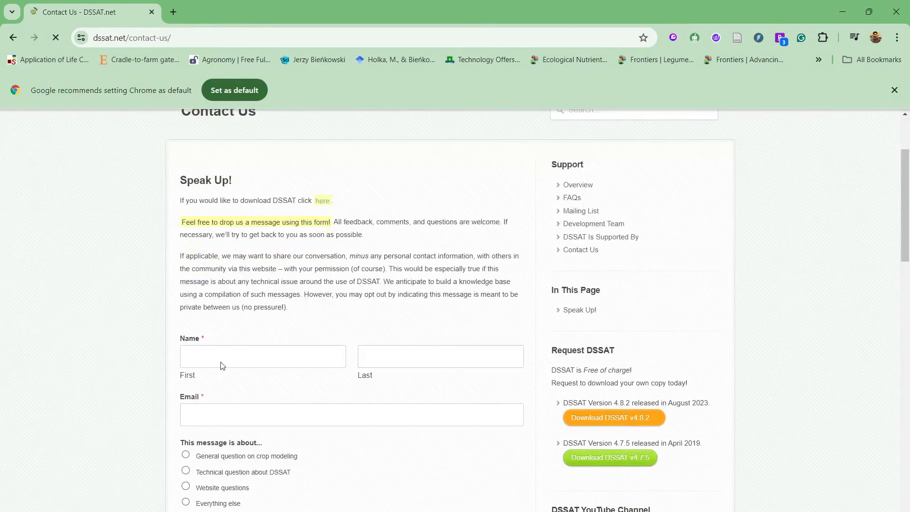
pyautogui.scroll(-4, 311, 414)
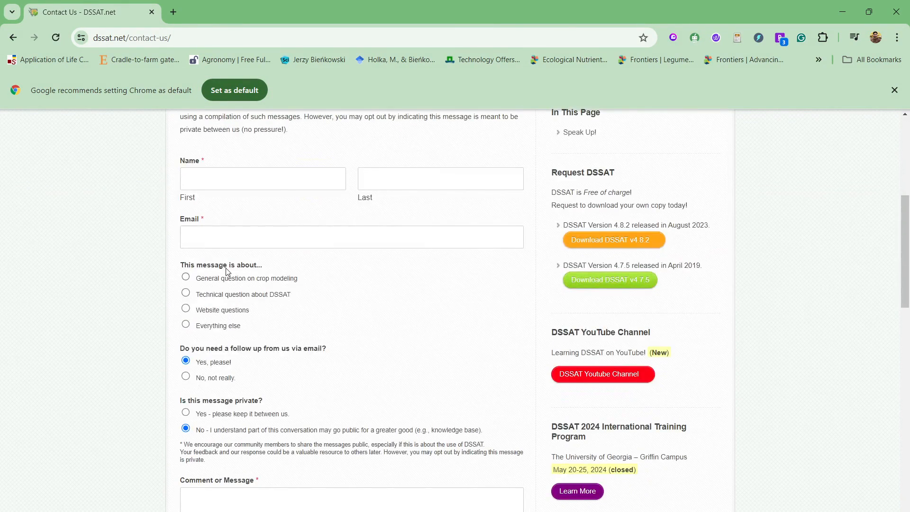
pyautogui.scroll(-4, 367, 400)
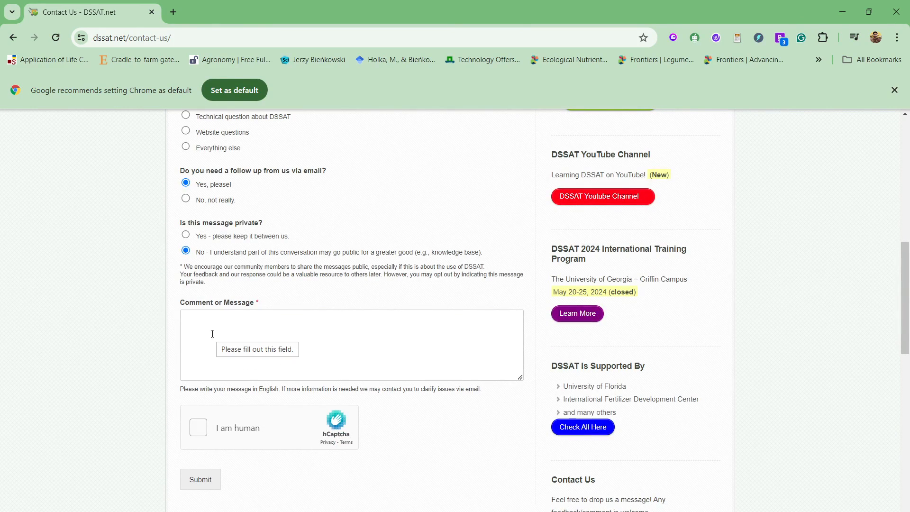
pyautogui.click(208, 330)
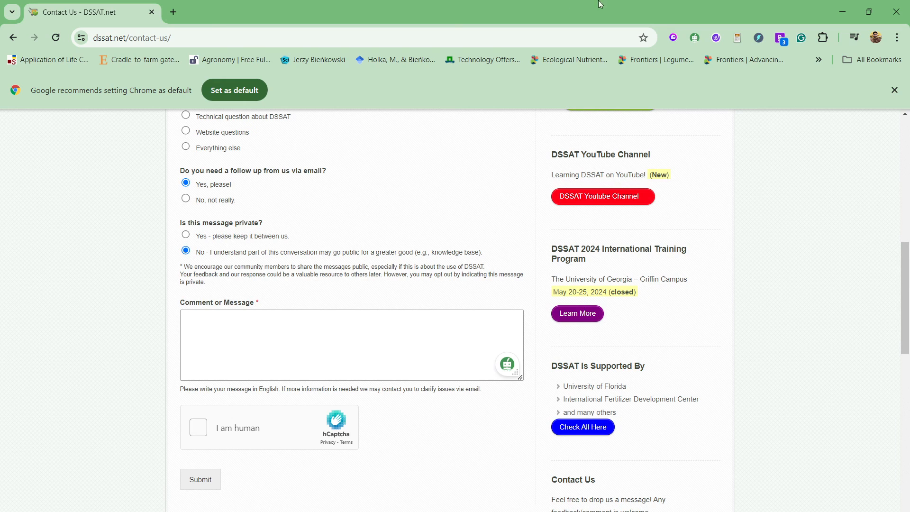
# Minimize the browser to return to DSSAT and preview the treatments of the soybean experiments UFGA7805.SNX and UFGA7812.SNX.
pyautogui.click(843, 12)
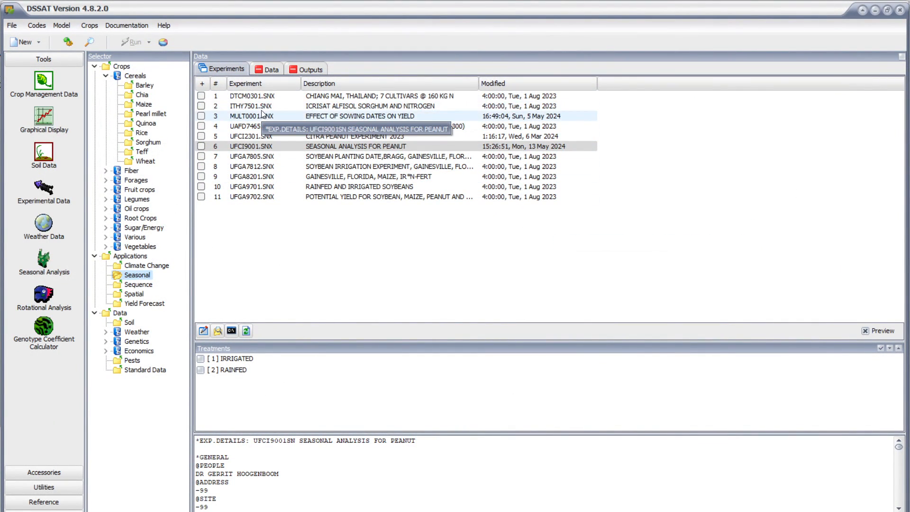
pyautogui.click(337, 156)
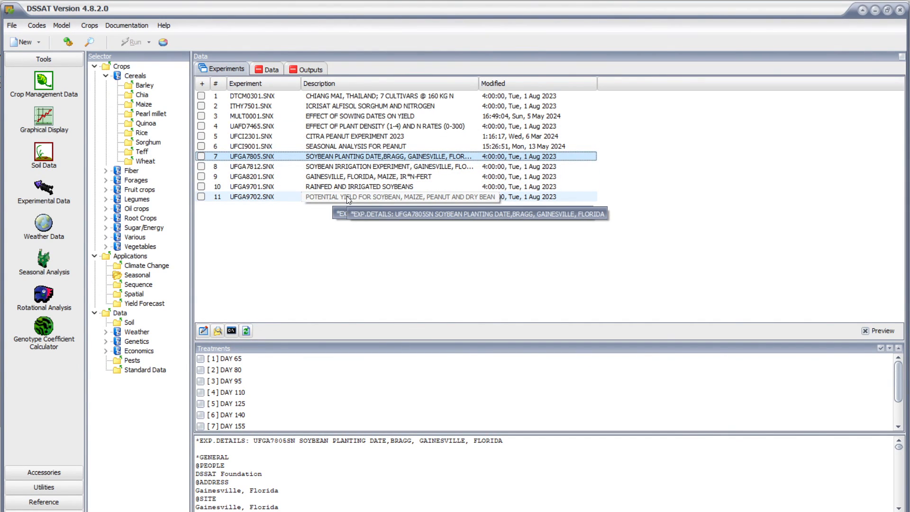
pyautogui.click(363, 166)
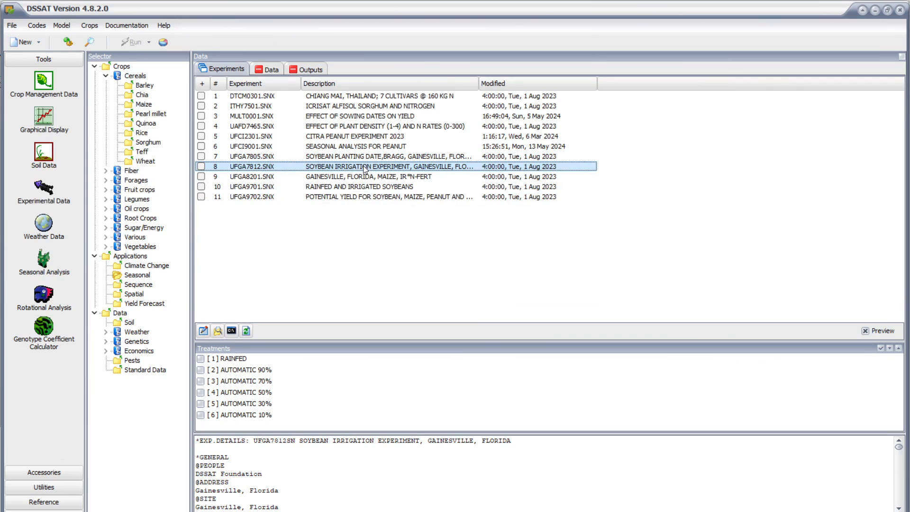